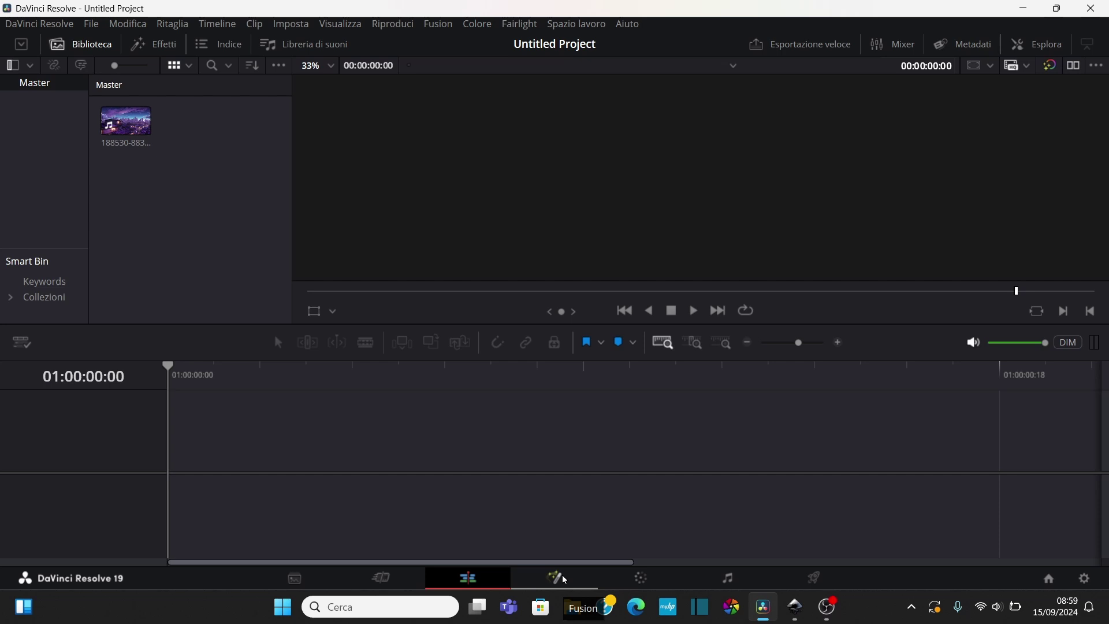
# - Switch to the Fusion page, with its empty node graph and the Inspector
pyautogui.click(557, 578)
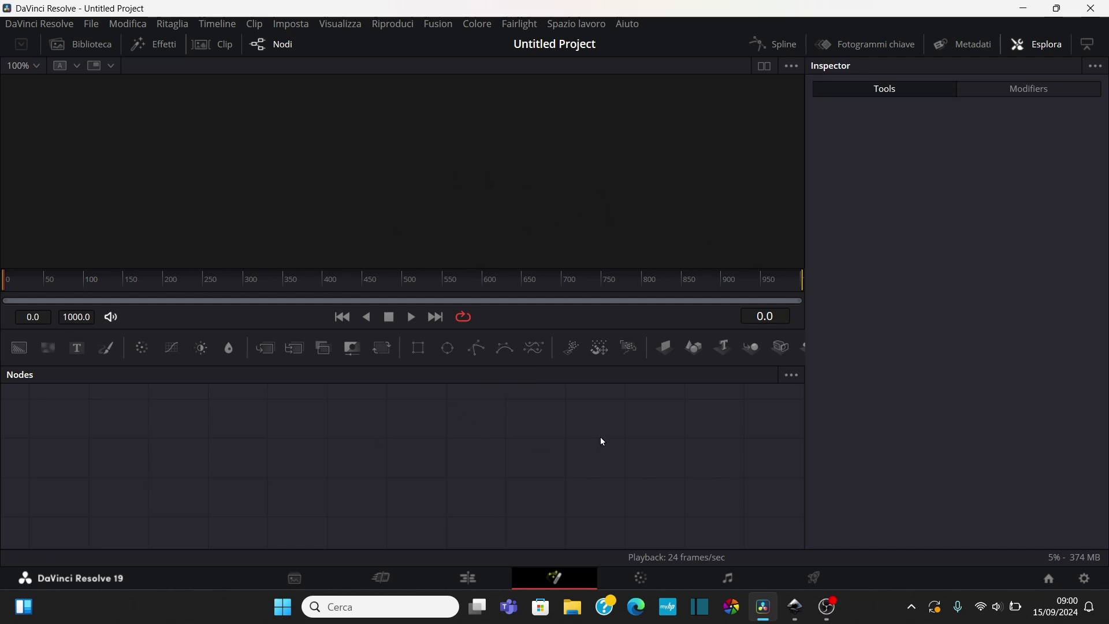
# - Hide the Inspector so the Fusion page shows two side-by-side viewers
pyautogui.click(1018, 44)
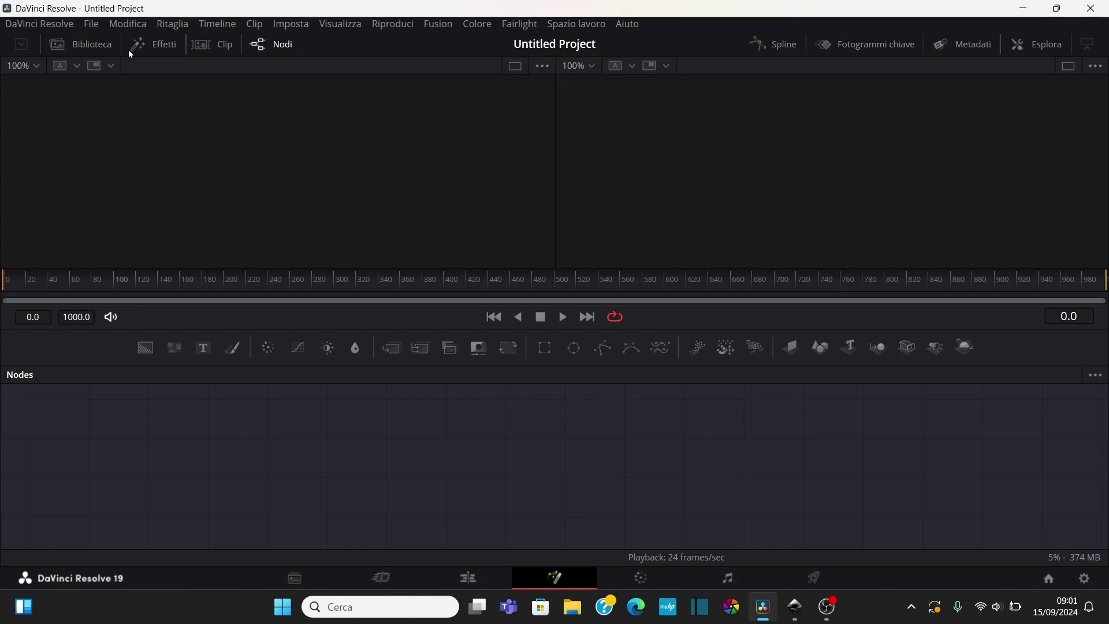
pyautogui.click(98, 44)
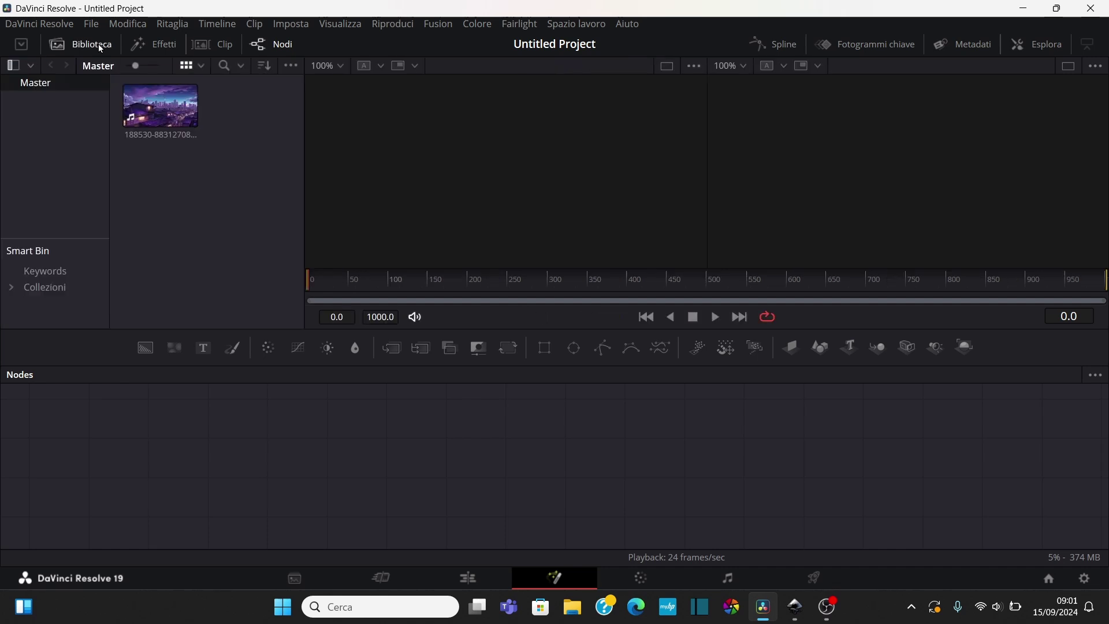
pyautogui.click(129, 144)
pyautogui.click(90, 43)
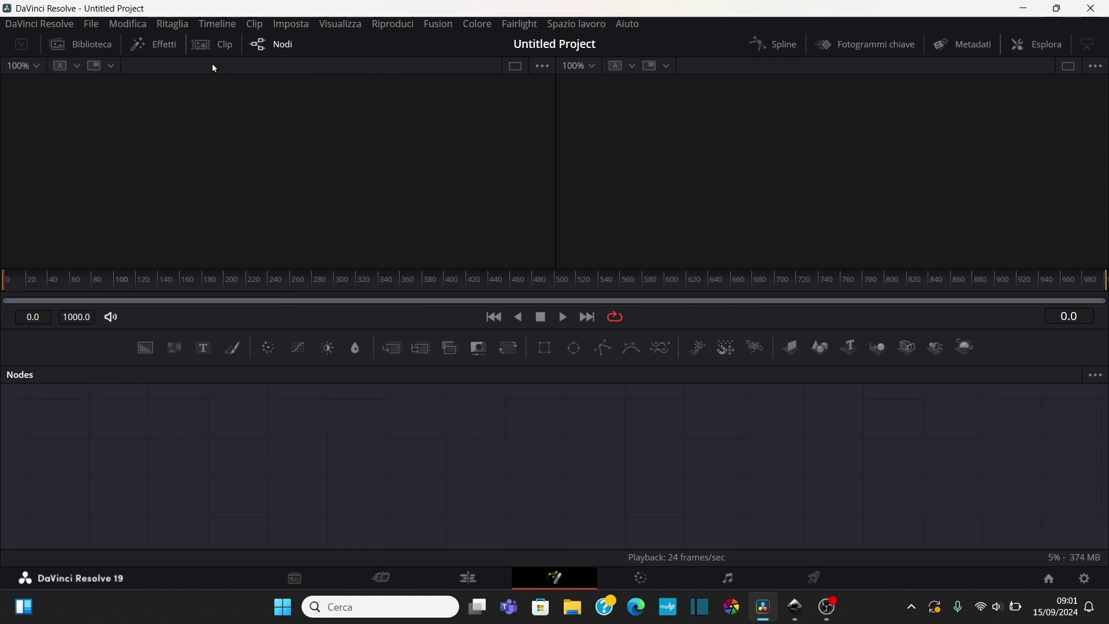
pyautogui.click(159, 44)
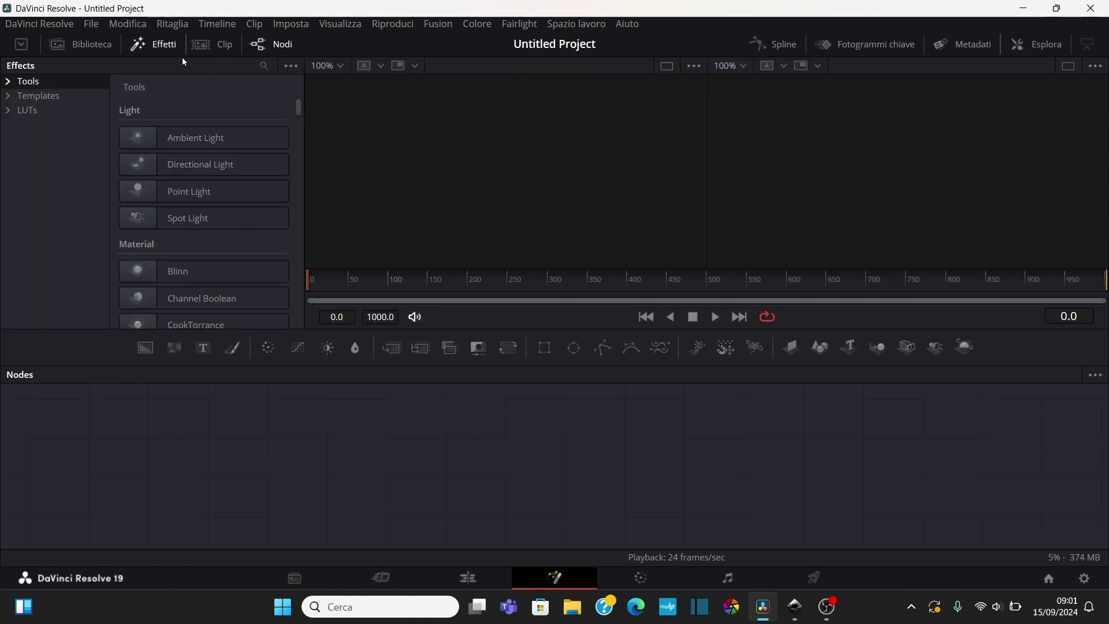
pyautogui.click(164, 43)
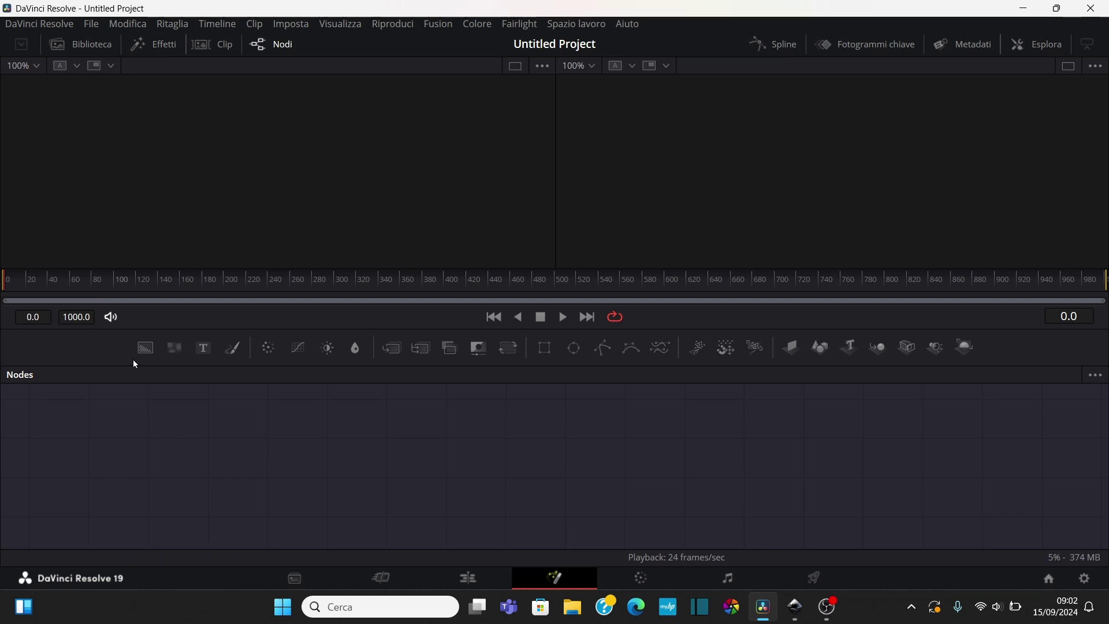
pyautogui.click(164, 44)
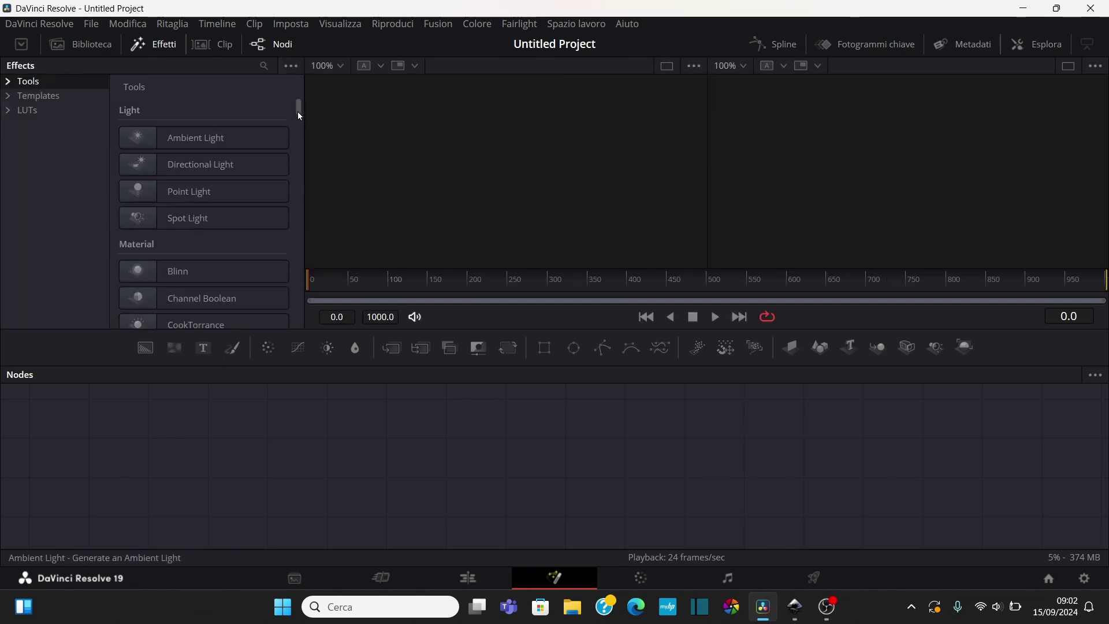
pyautogui.moveTo(300, 115); pyautogui.dragTo(306, 122)
pyautogui.click(172, 46)
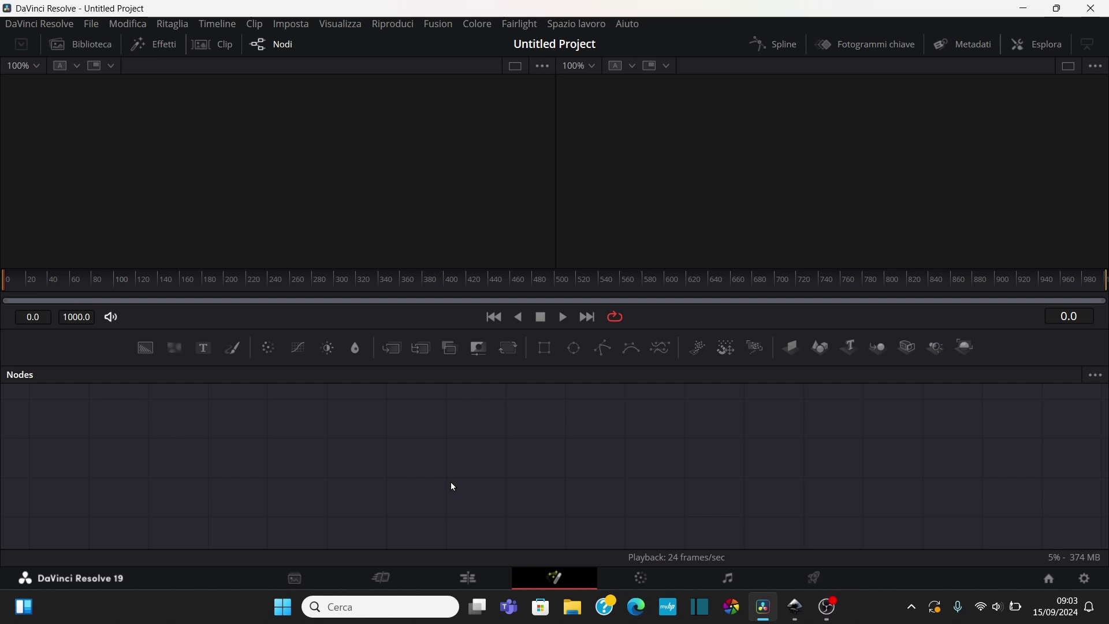
pyautogui.click(468, 576)
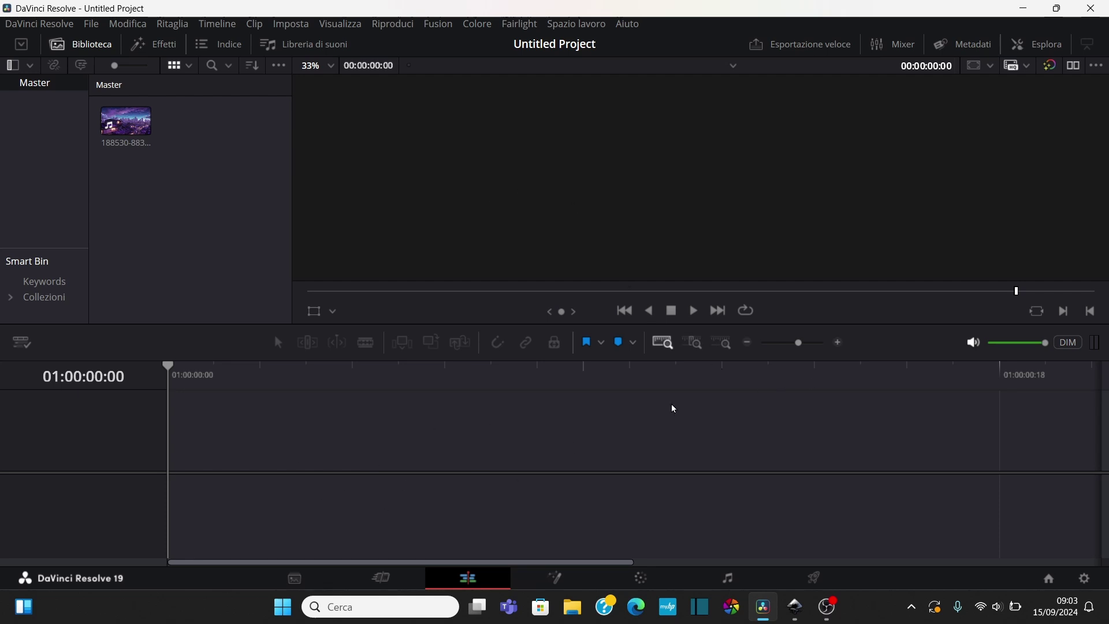
pyautogui.click(556, 577)
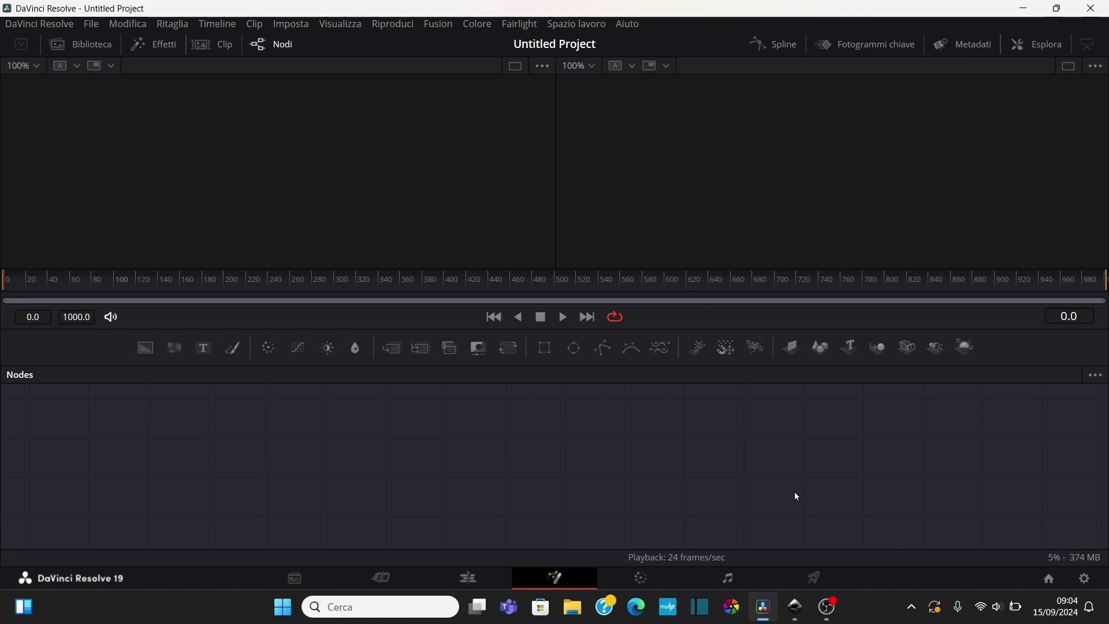
# - Bring Inkscape to the front, showing the FUSION GRAFICI.svg drawing
pyautogui.click(796, 607)
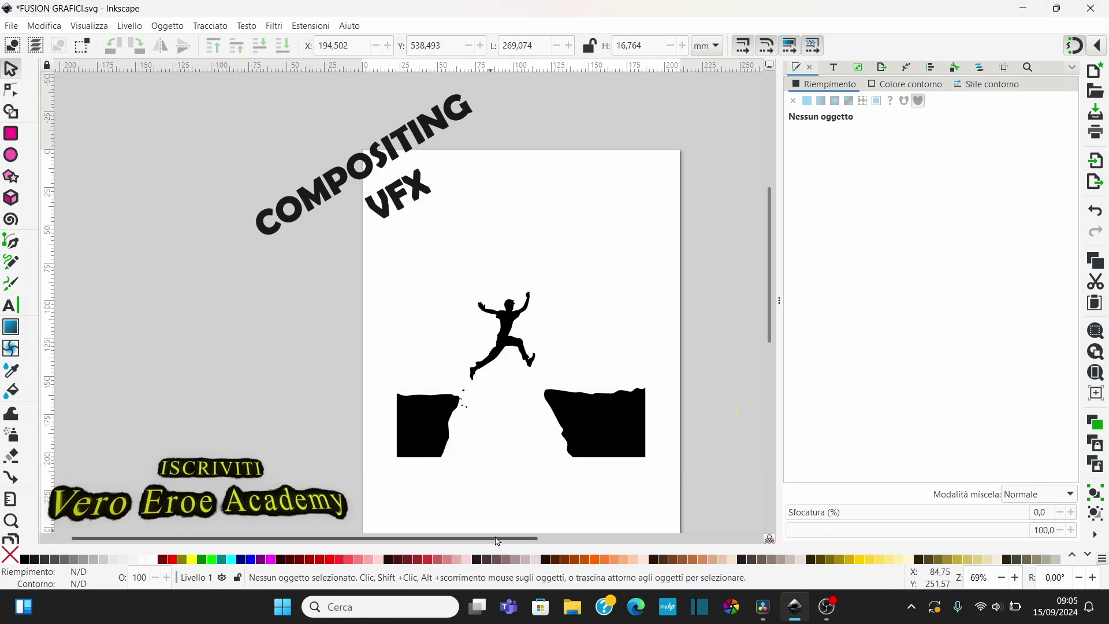
# - Move the blue water shape between the cliffs and the yellow sun to the page's top-right
pyautogui.moveTo(507, 539); pyautogui.dragTo(562, 542)
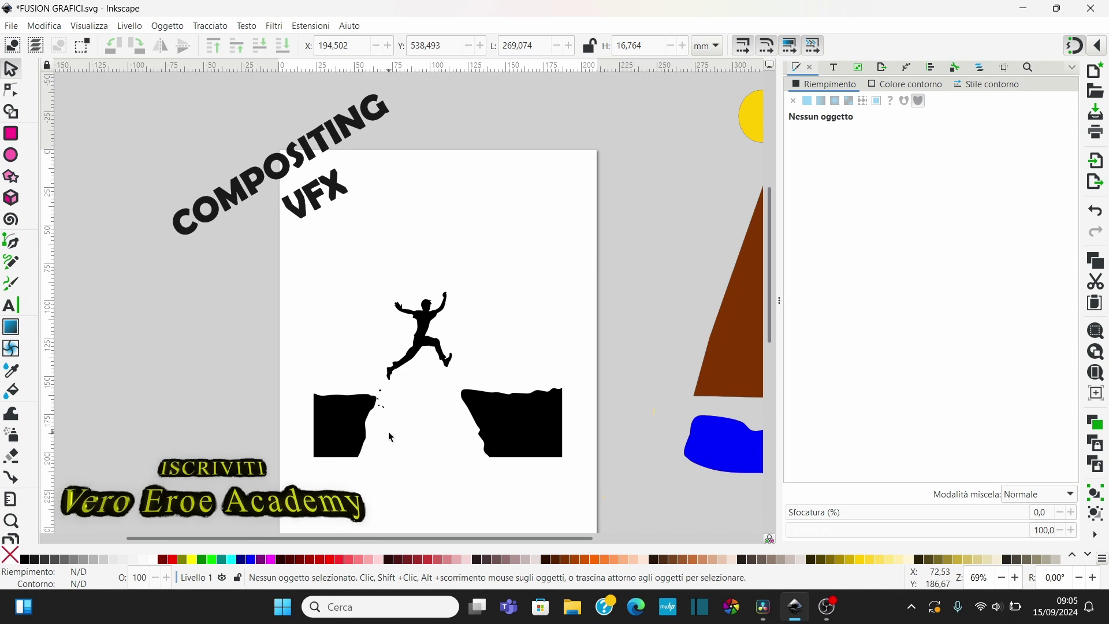
pyautogui.moveTo(742, 466); pyautogui.dragTo(369, 448)
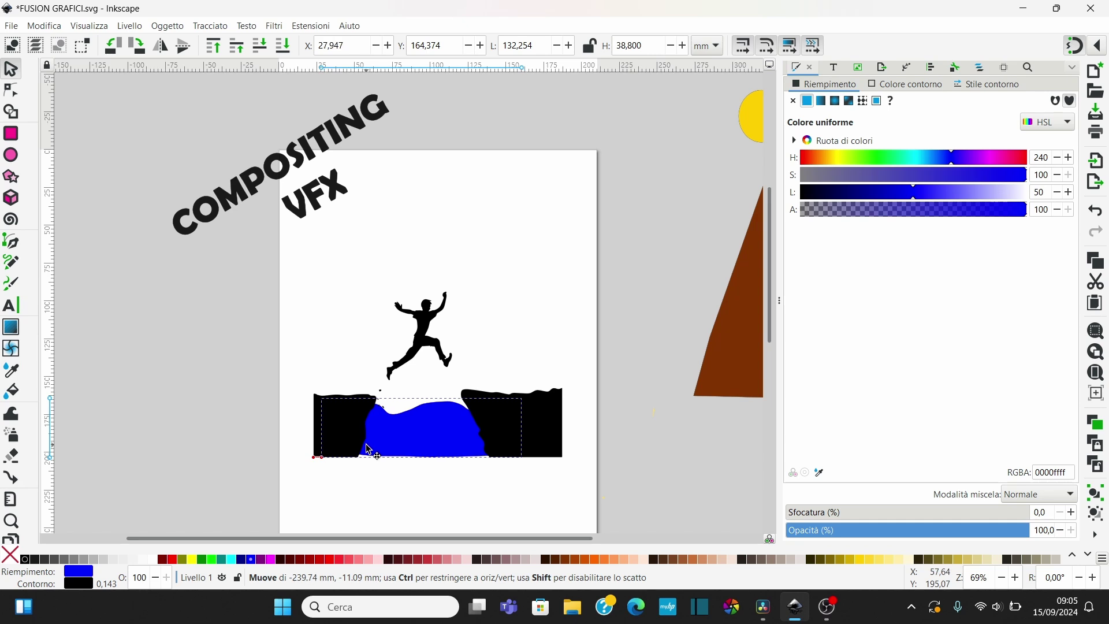
pyautogui.click(322, 385)
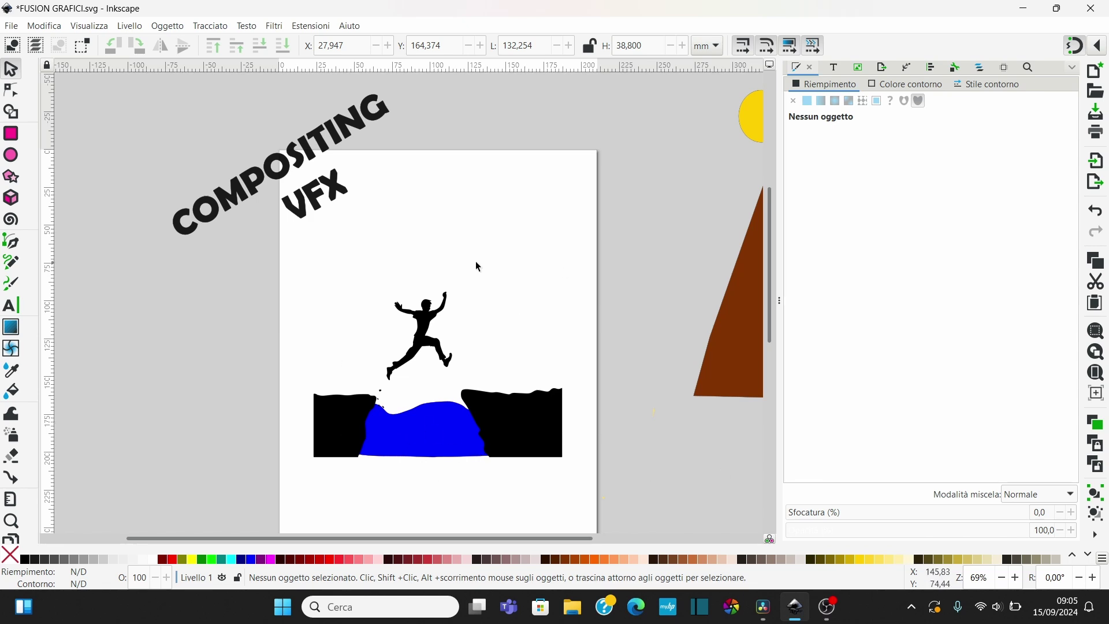
pyautogui.moveTo(758, 116)
pyautogui.mouseDown()
pyautogui.moveTo(512, 217)
pyautogui.moveTo(539, 206)
pyautogui.mouseUp()
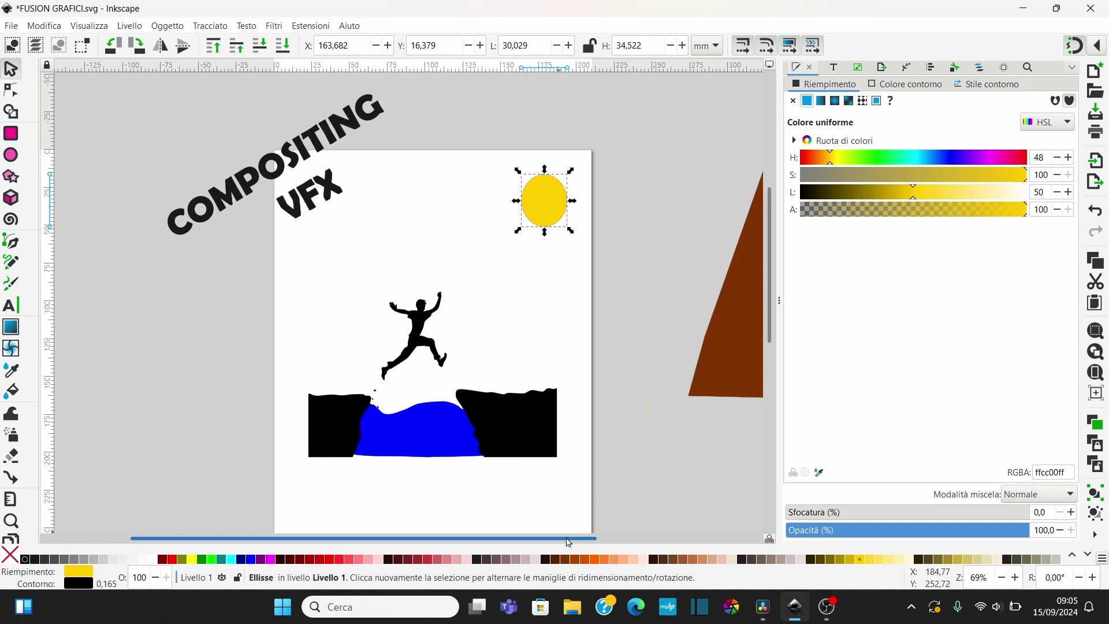
# - Place the small yellow shape onto the jumping figure
pyautogui.hscroll(3, 488, 478)
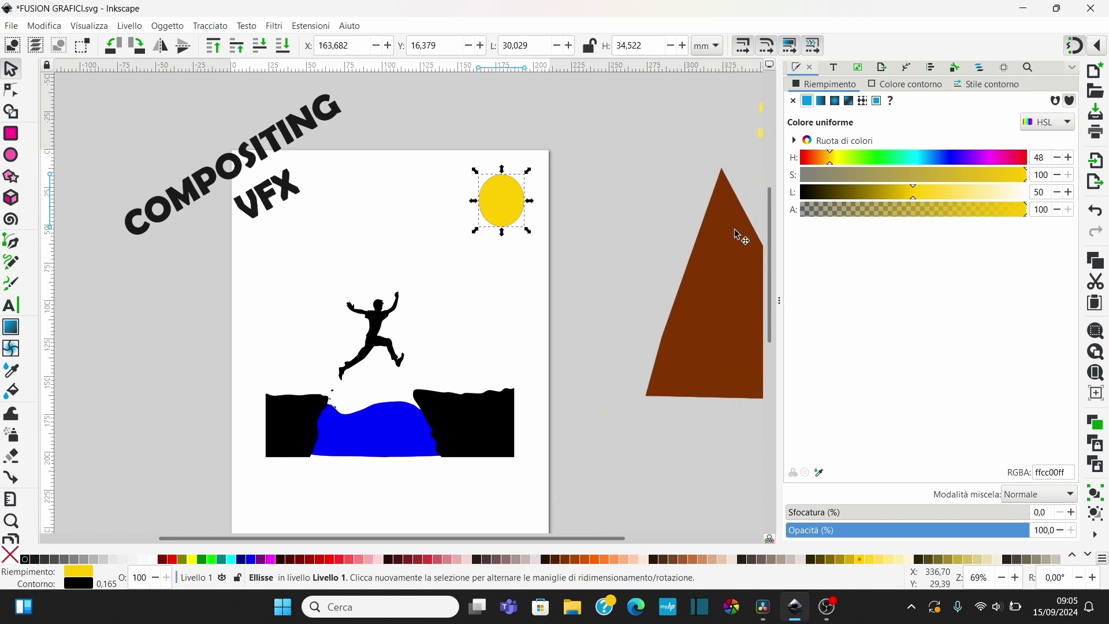
pyautogui.hscroll(1, 614, 540)
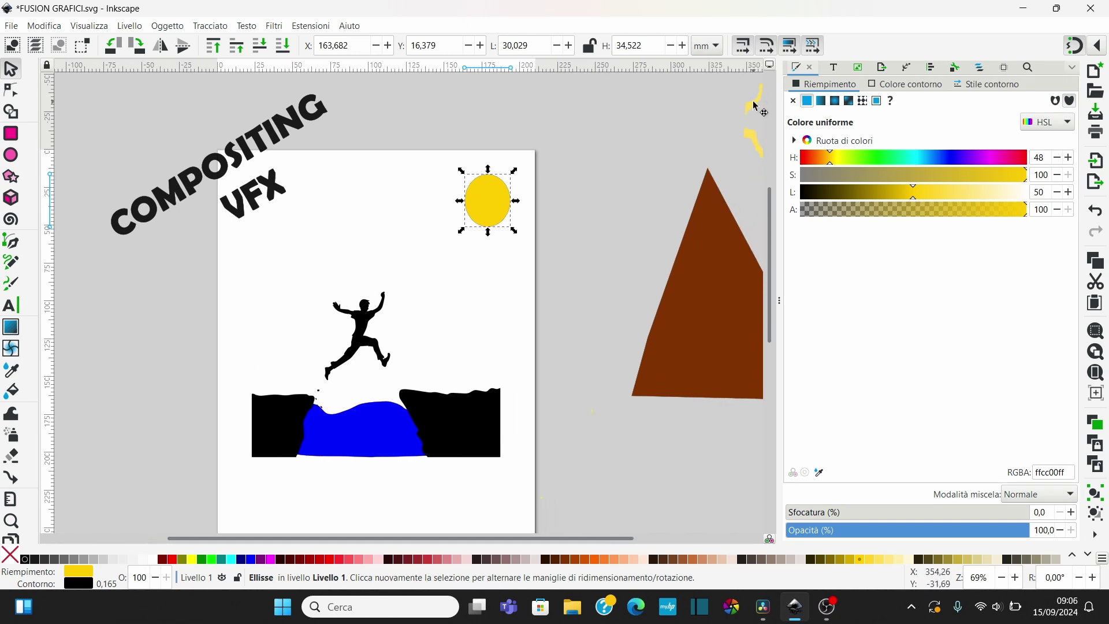
pyautogui.moveTo(755, 110); pyautogui.dragTo(381, 319)
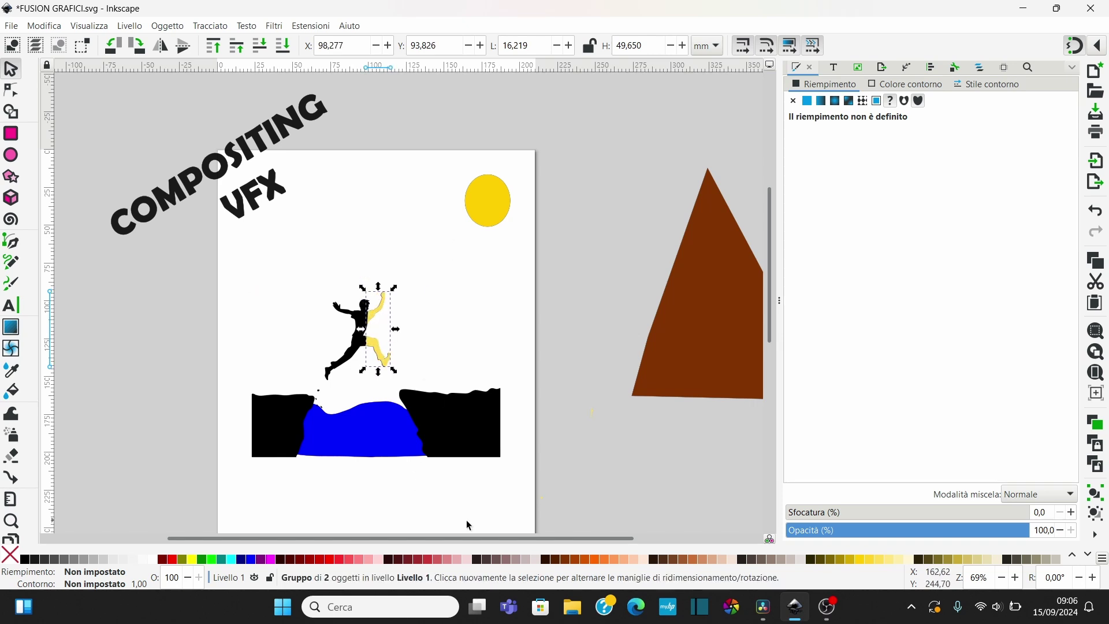
pyautogui.moveTo(483, 540); pyautogui.dragTo(430, 538)
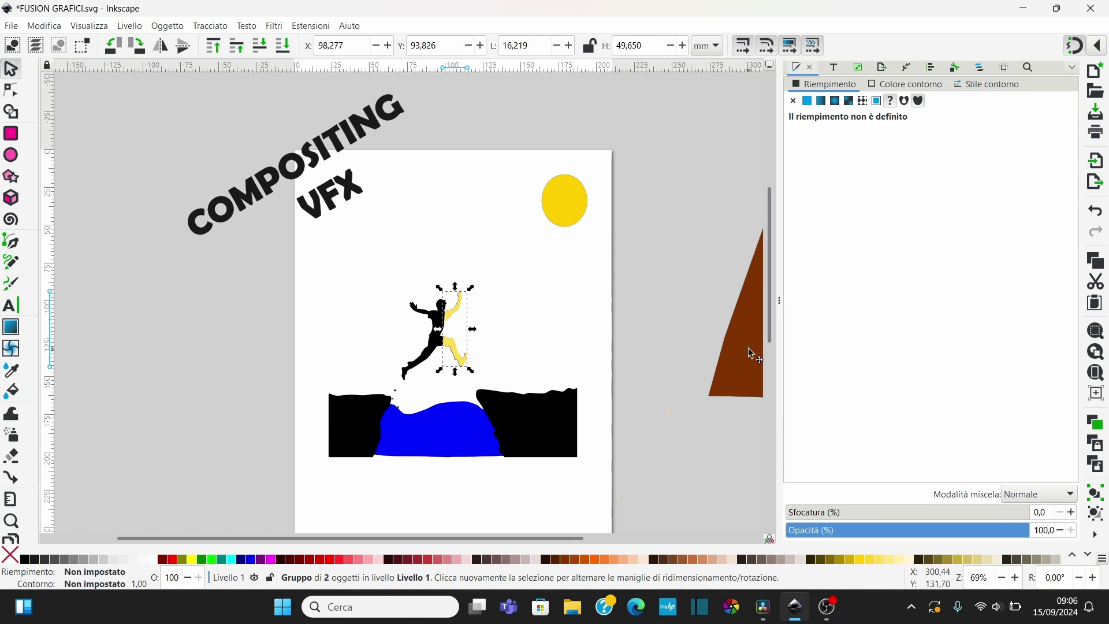
# - Move the brown mountain onto the page and scroll down to the node diagram
pyautogui.moveTo(751, 356)
pyautogui.mouseDown()
pyautogui.moveTo(347, 362)
pyautogui.moveTo(370, 406)
pyautogui.mouseUp()
pyautogui.press('Escape')
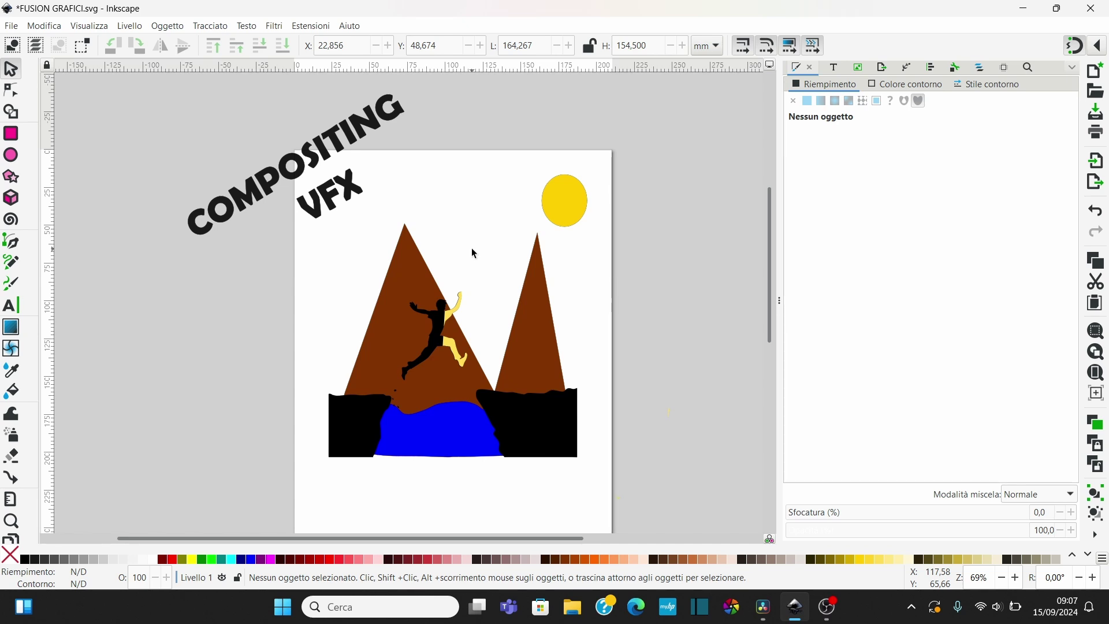
pyautogui.scroll(-2, 429, 245)
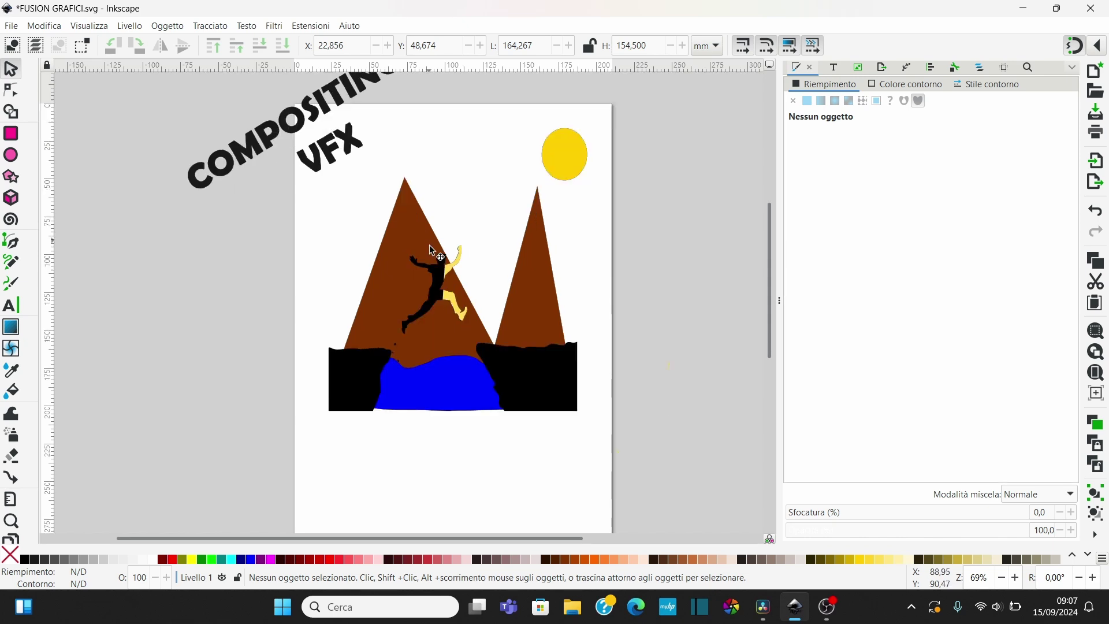
pyautogui.scroll(-8, 442, 282)
# - Drag the whole node diagram group up onto the page below the landscape, then zoom in
pyautogui.moveTo(331, 351); pyautogui.dragTo(574, 496)
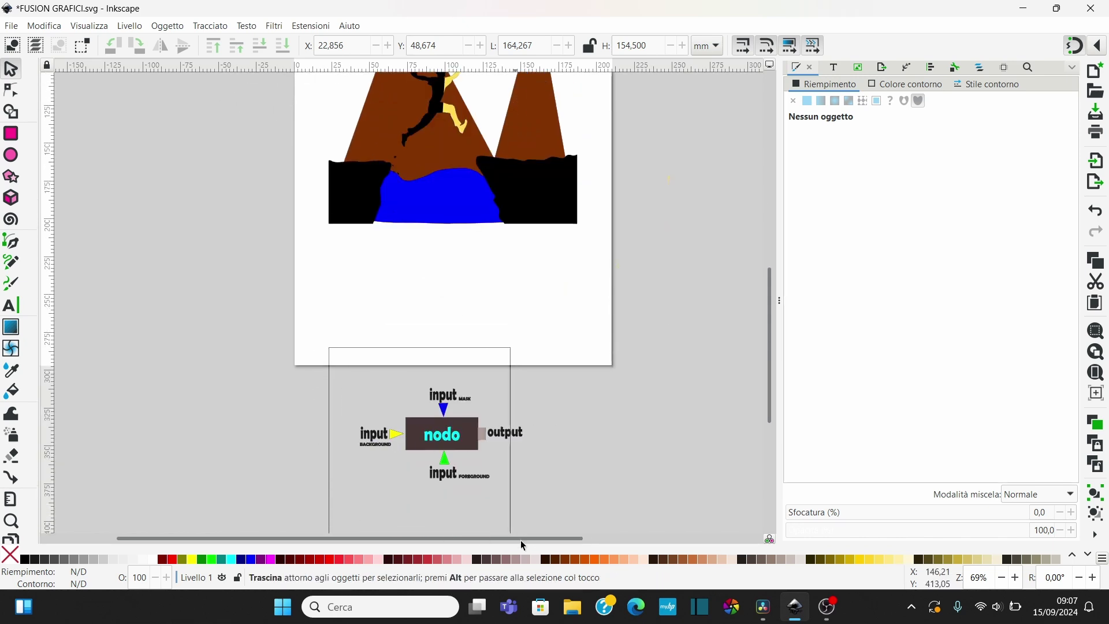
pyautogui.moveTo(448, 446); pyautogui.dragTo(461, 314)
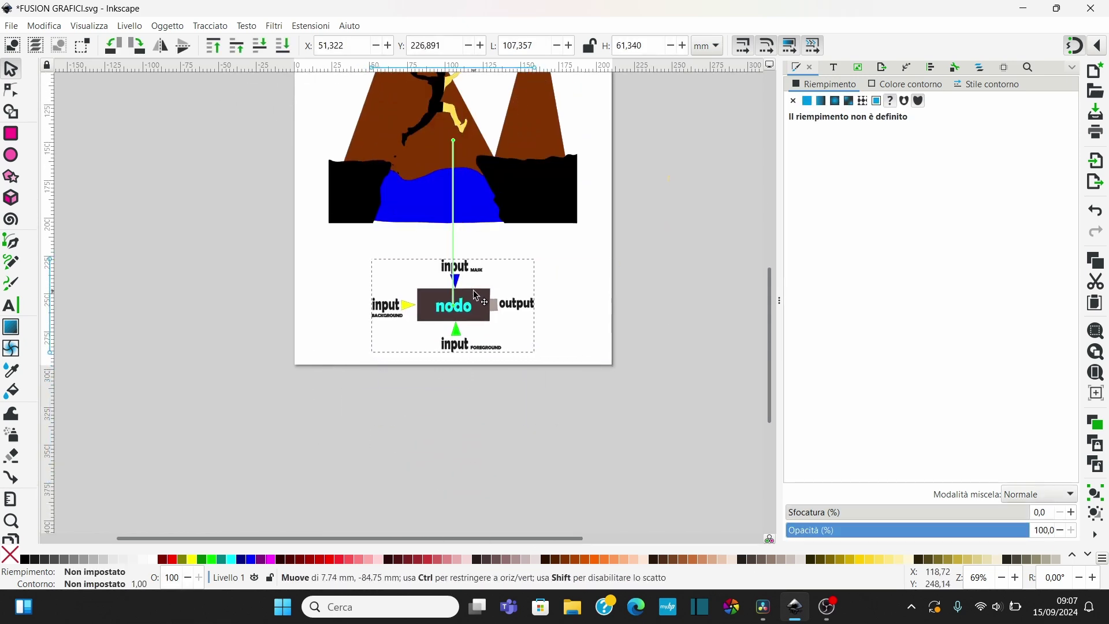
pyautogui.scroll(2, 490, 333)
pyautogui.scroll(2, 470, 384)
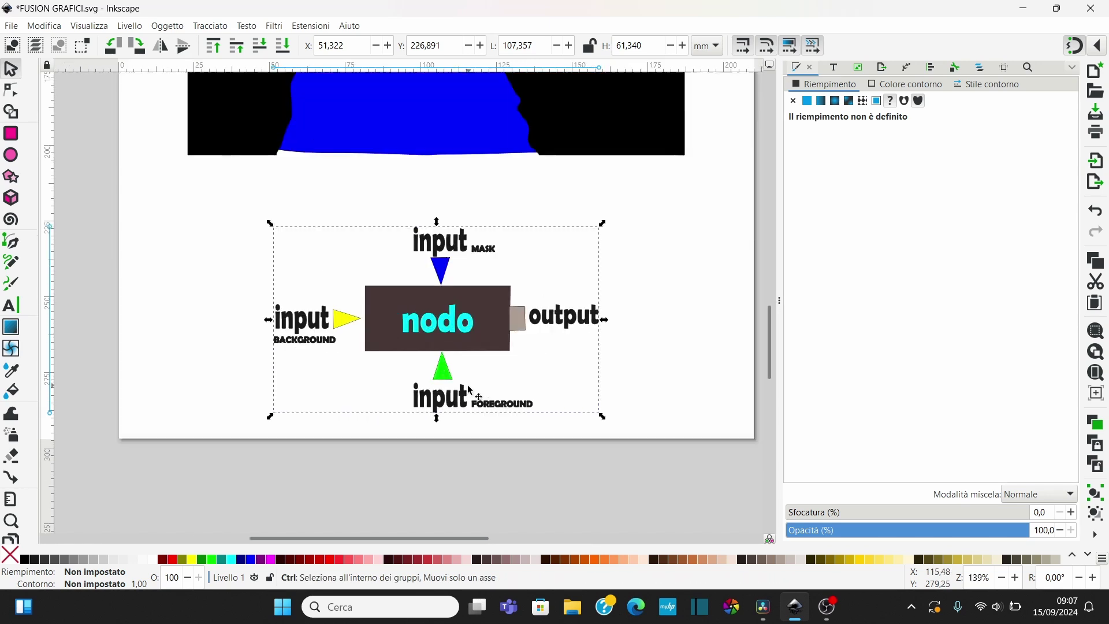
pyautogui.scroll(1, 452, 376)
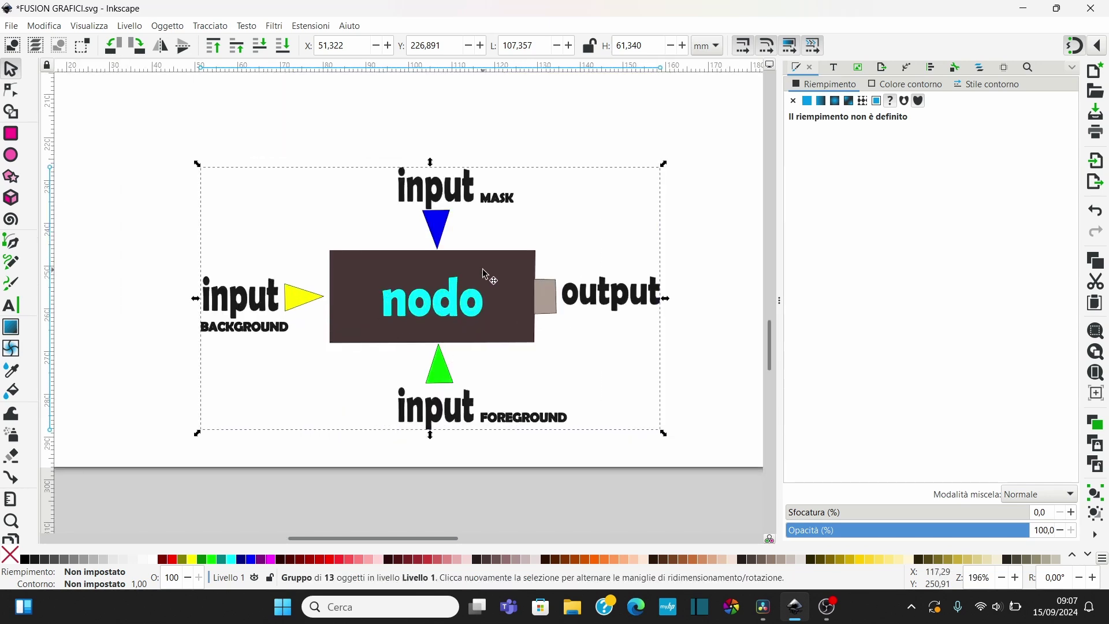
pyautogui.click(721, 172)
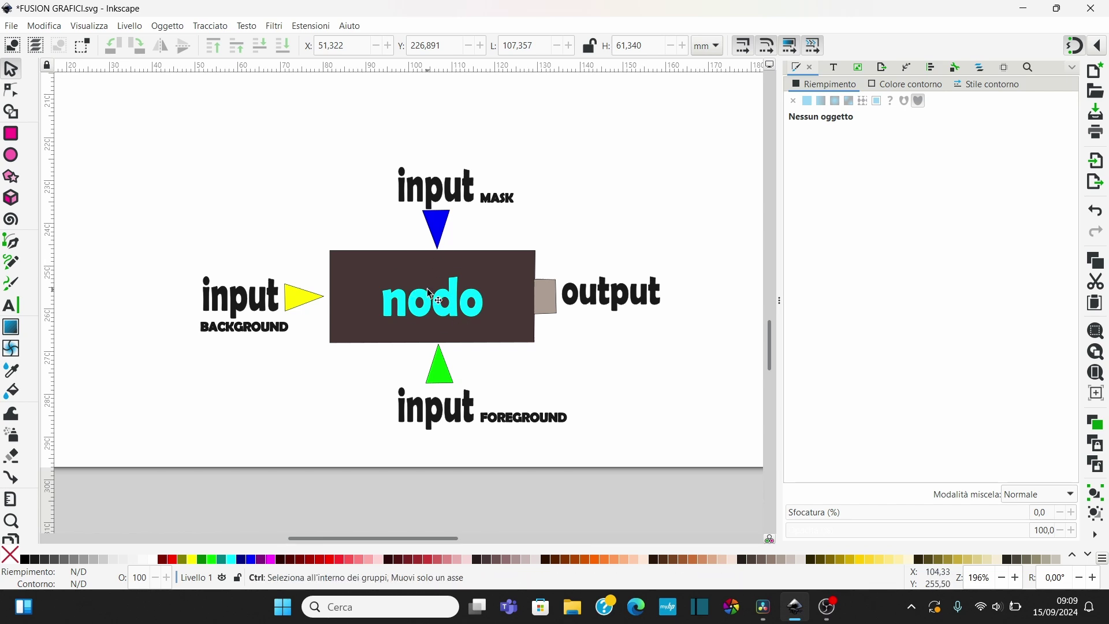
pyautogui.scroll(-3, 430, 293)
pyautogui.scroll(-2, 432, 328)
pyautogui.scroll(-2, 432, 331)
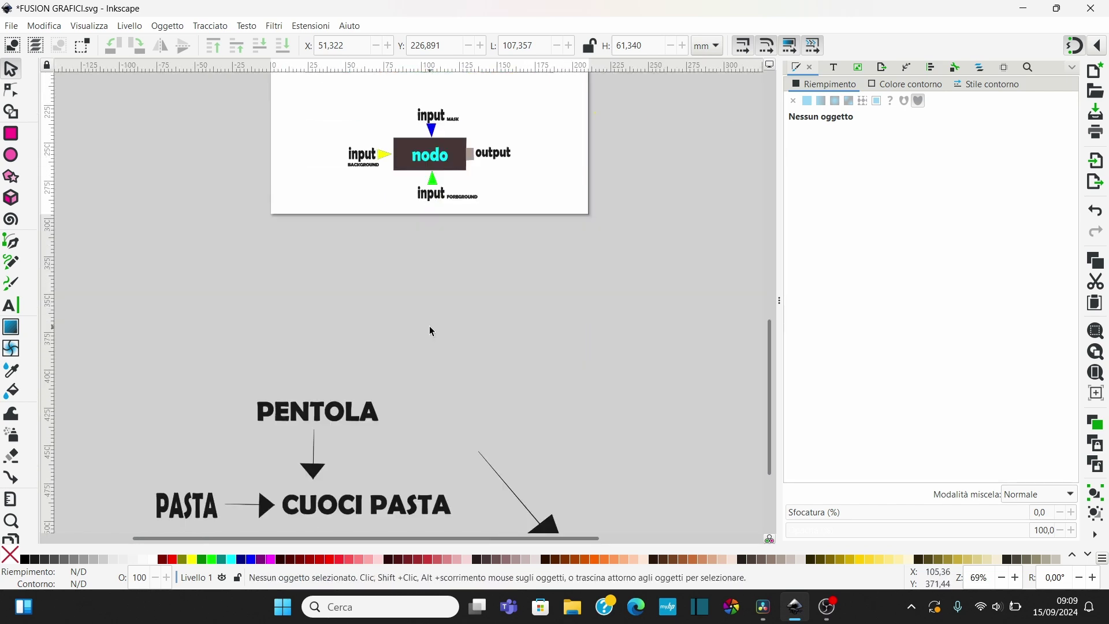
pyautogui.scroll(-2, 433, 329)
pyautogui.scroll(-2, 433, 346)
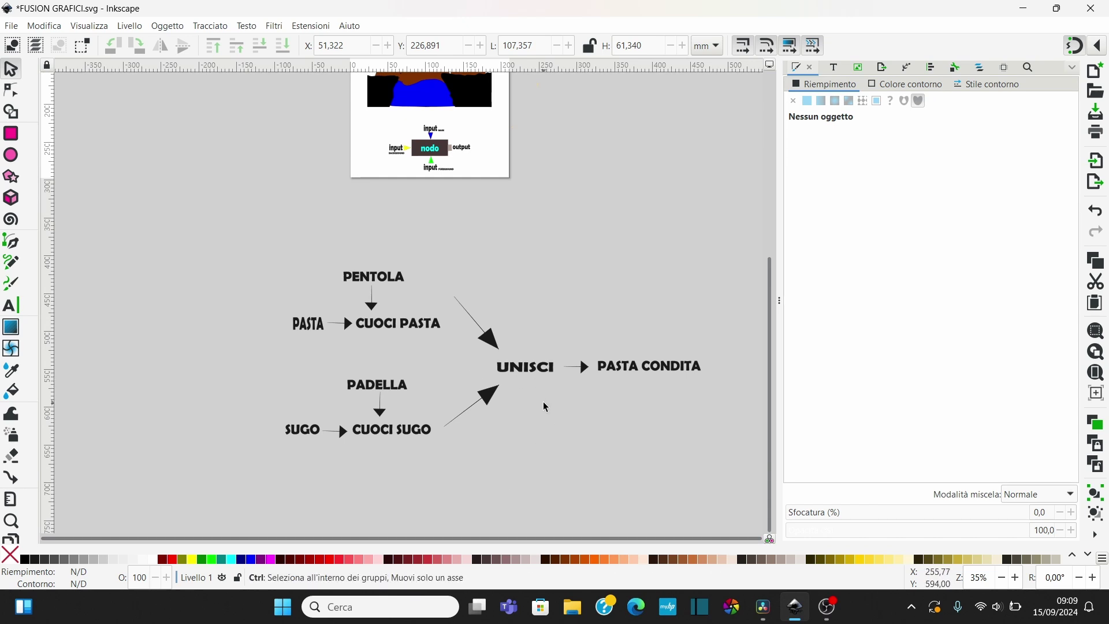
pyautogui.scroll(1, 543, 407)
pyautogui.scroll(-1, 544, 408)
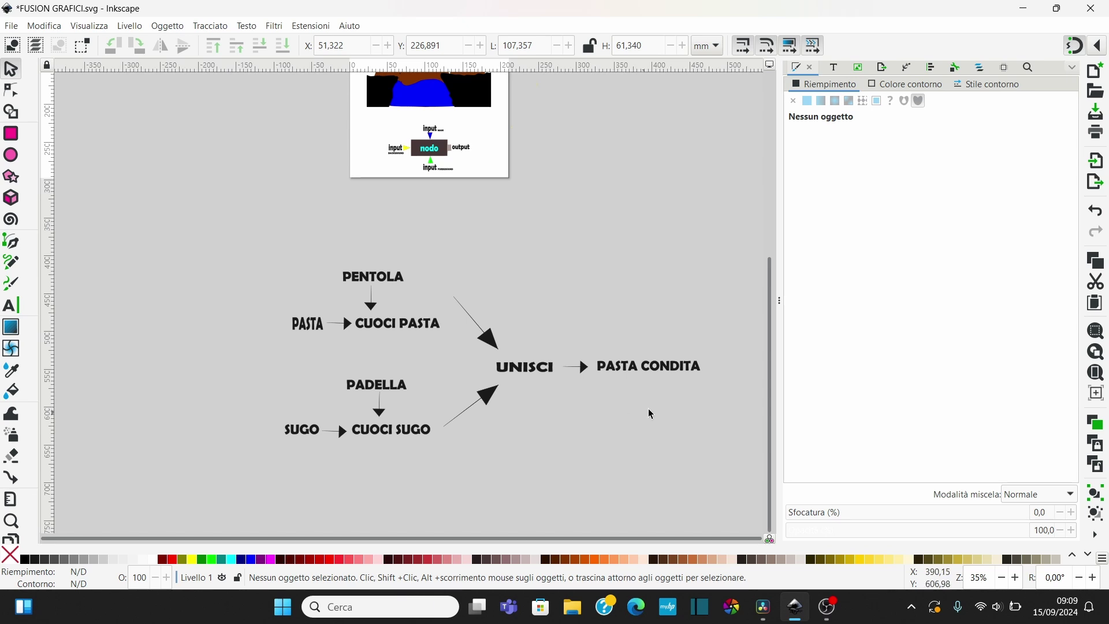
pyautogui.scroll(1, 378, 283)
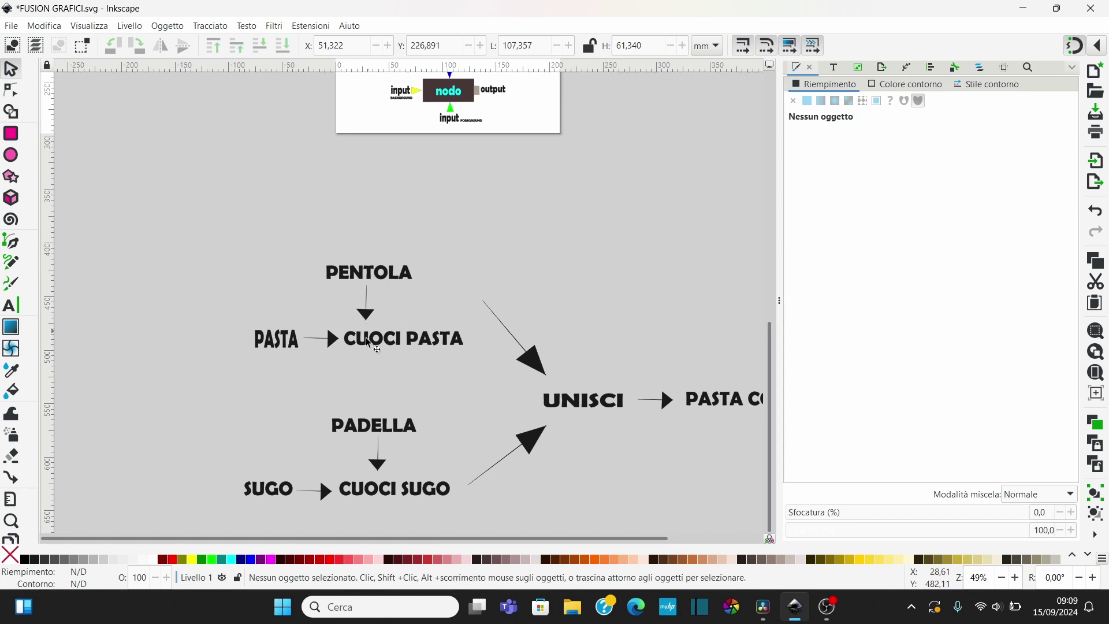
pyautogui.scroll(-4, 406, 350)
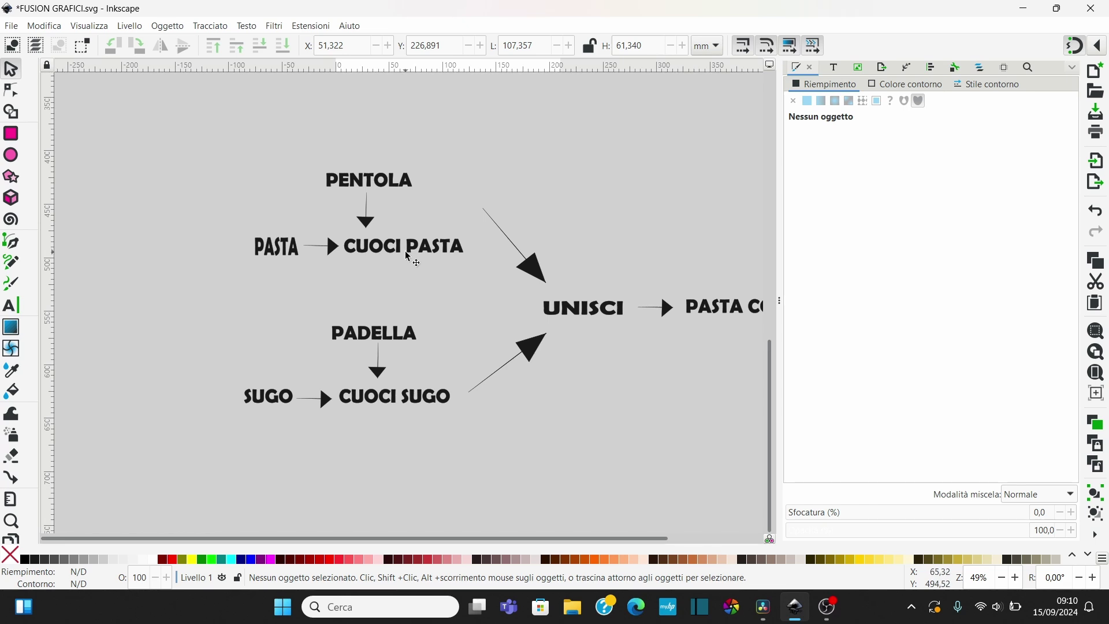
# - Reposition the two diagonal arrows so they point toward UNISCI
pyautogui.moveTo(404, 543); pyautogui.dragTo(502, 546)
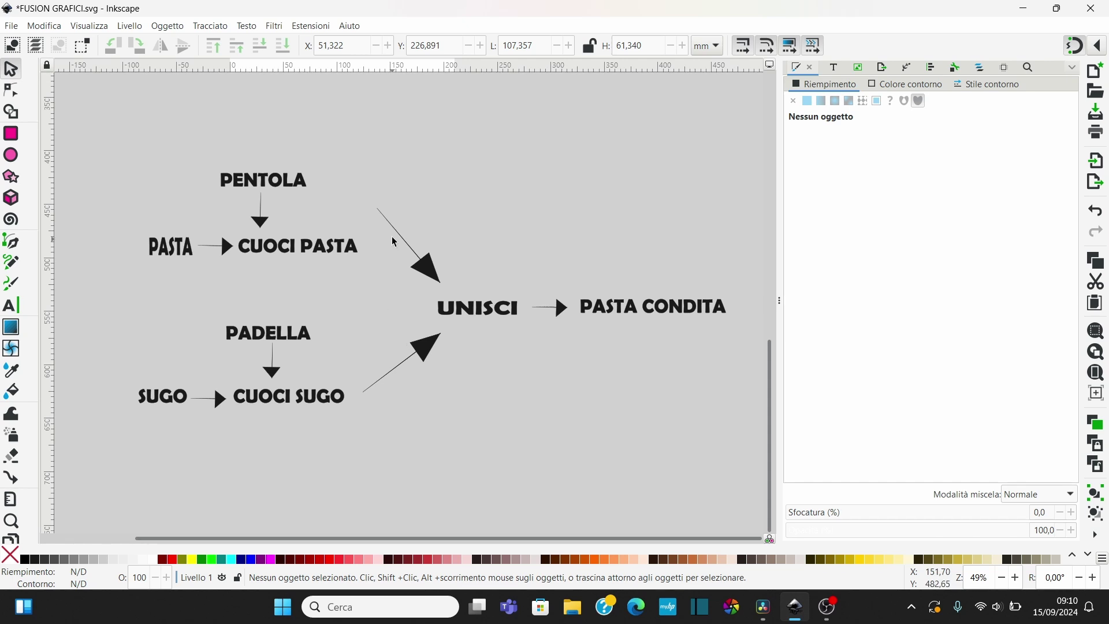
pyautogui.moveTo(399, 240); pyautogui.dragTo(388, 277)
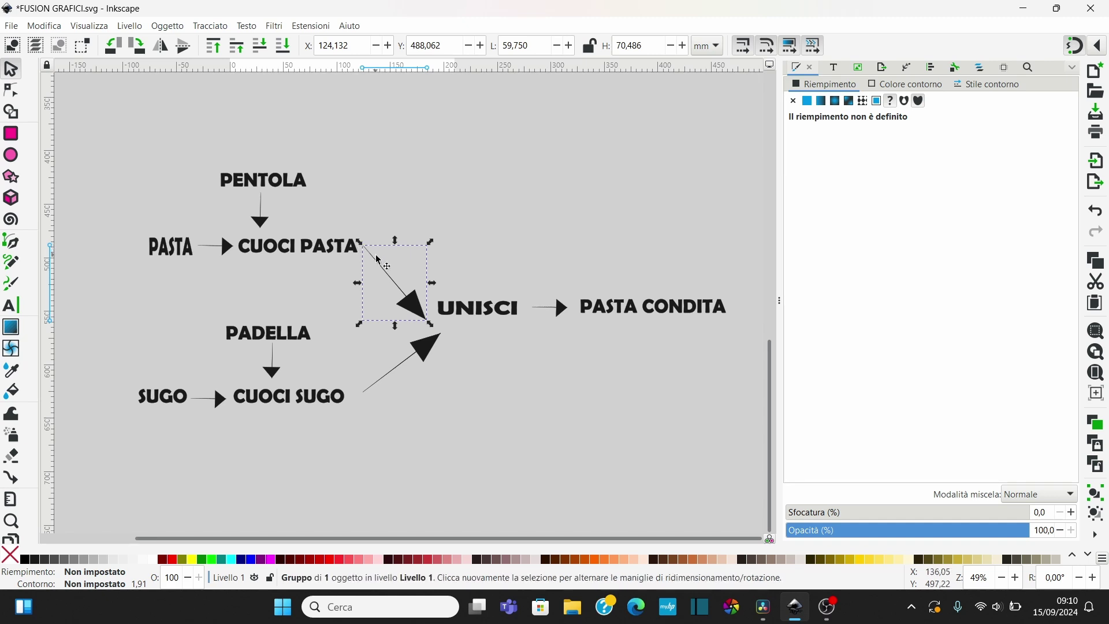
pyautogui.moveTo(426, 352); pyautogui.dragTo(416, 351)
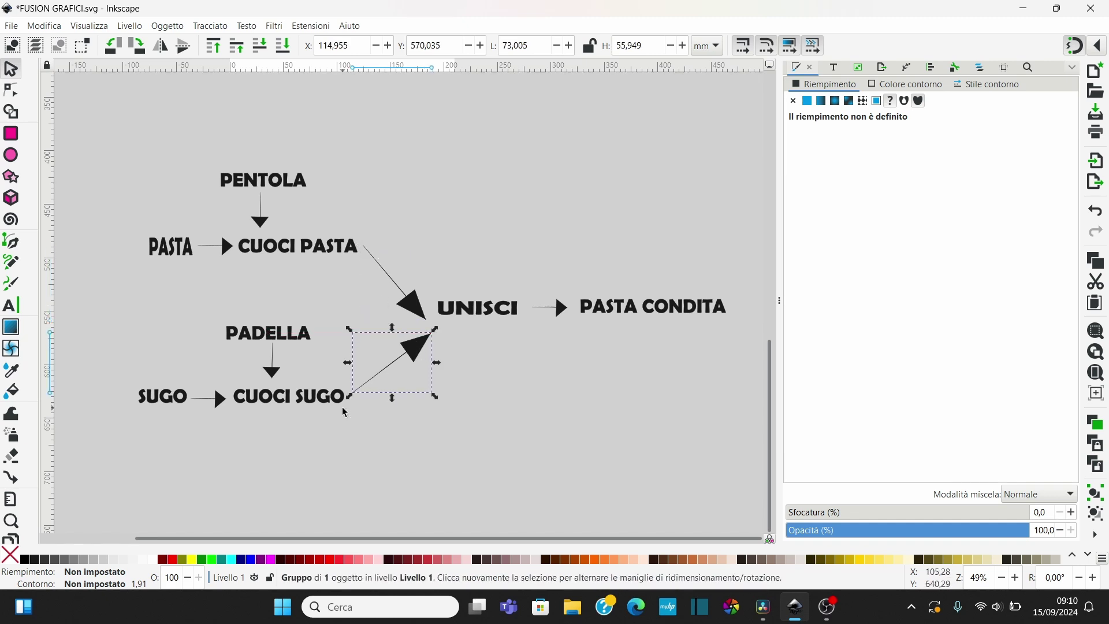
pyautogui.click(472, 270)
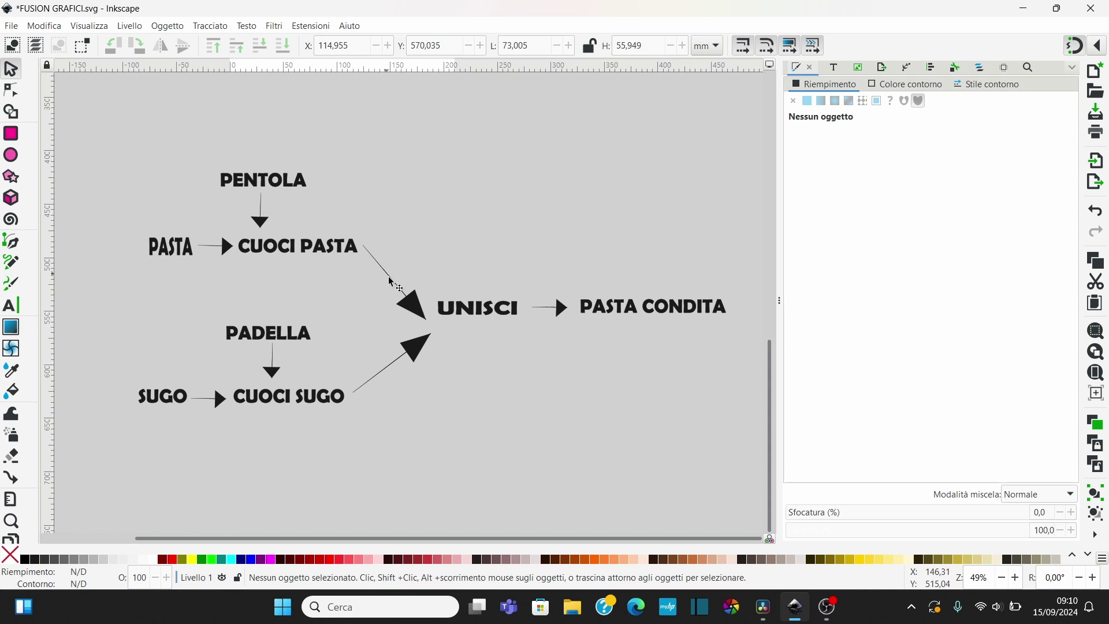
# - Move UNISCI, its arrow and PASTA CONDITA down, then return to DaVinci Resolve
pyautogui.click(490, 316)
pyautogui.moveTo(441, 266); pyautogui.dragTo(645, 382)
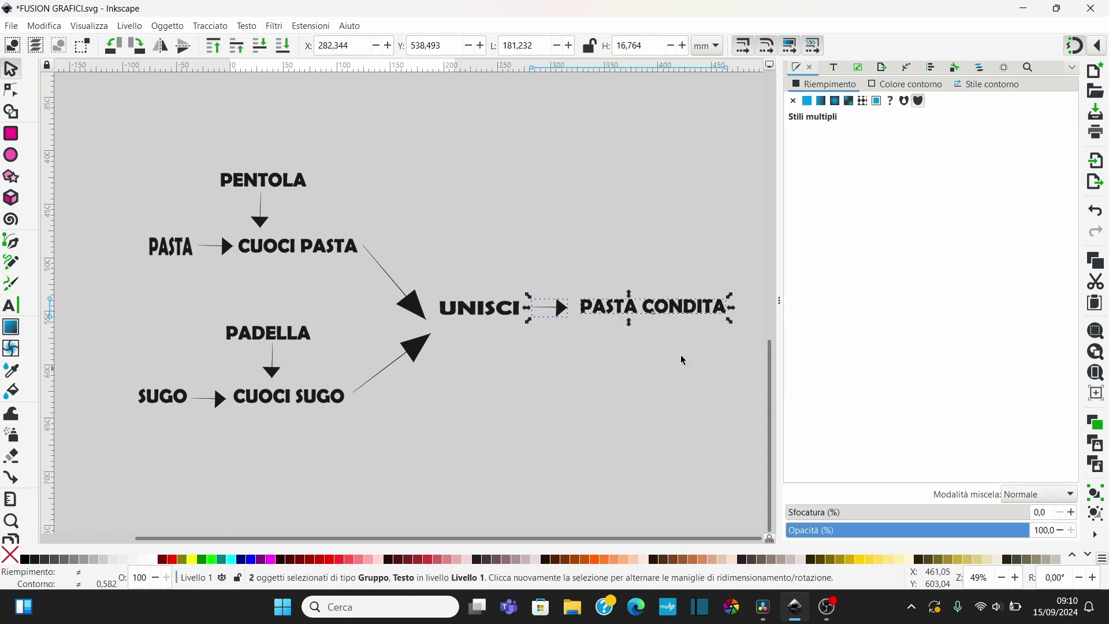
pyautogui.moveTo(425, 250); pyautogui.dragTo(676, 381)
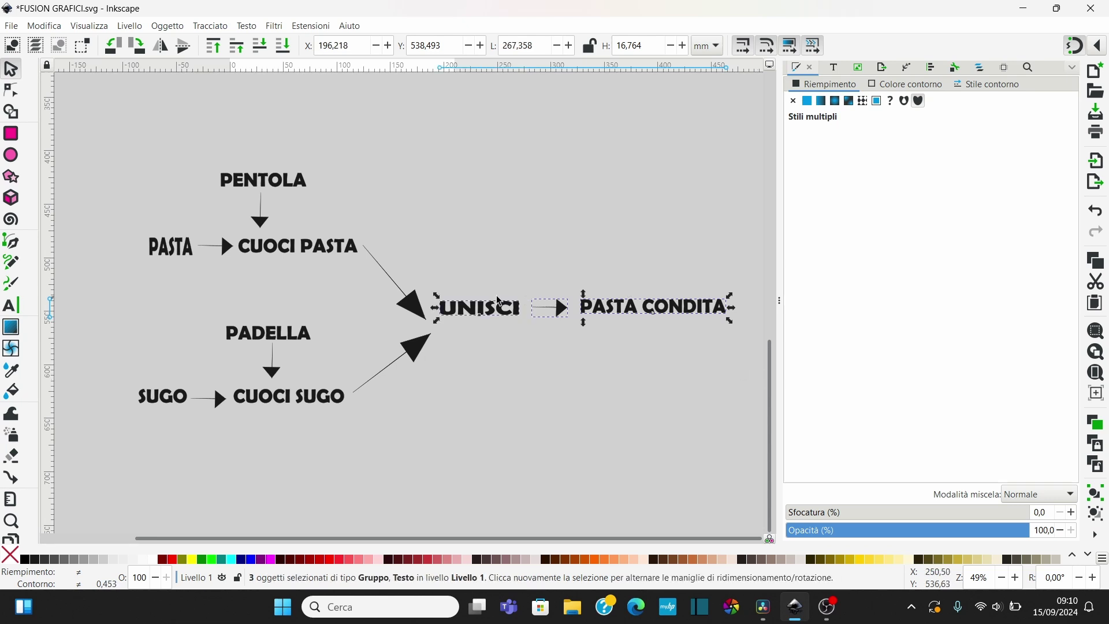
pyautogui.moveTo(492, 307); pyautogui.dragTo(495, 325)
pyautogui.click(495, 277)
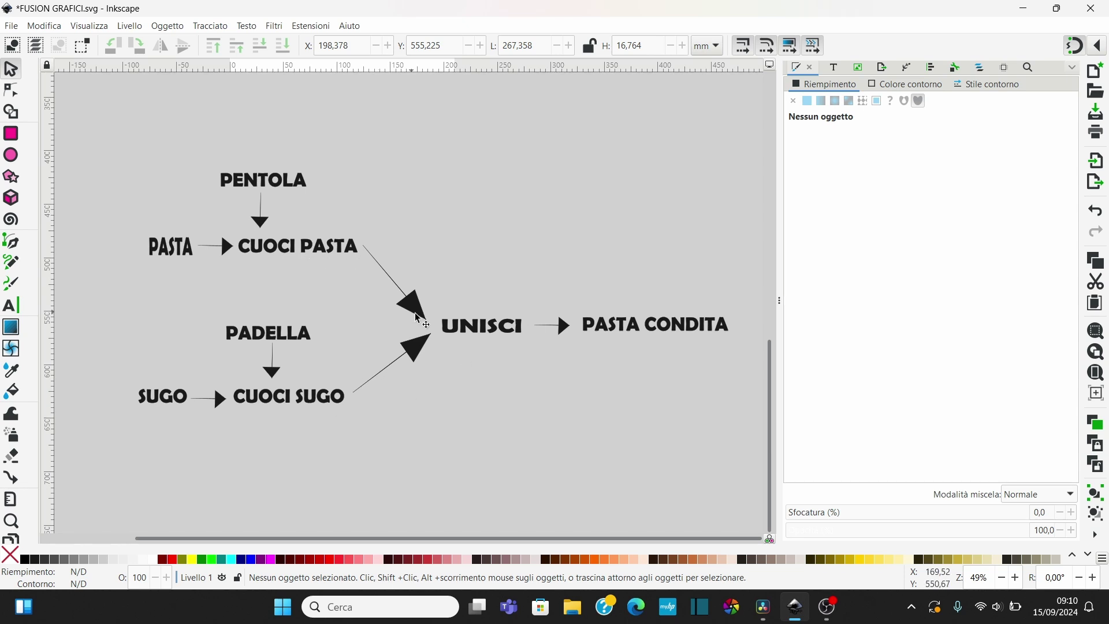
pyautogui.click(622, 330)
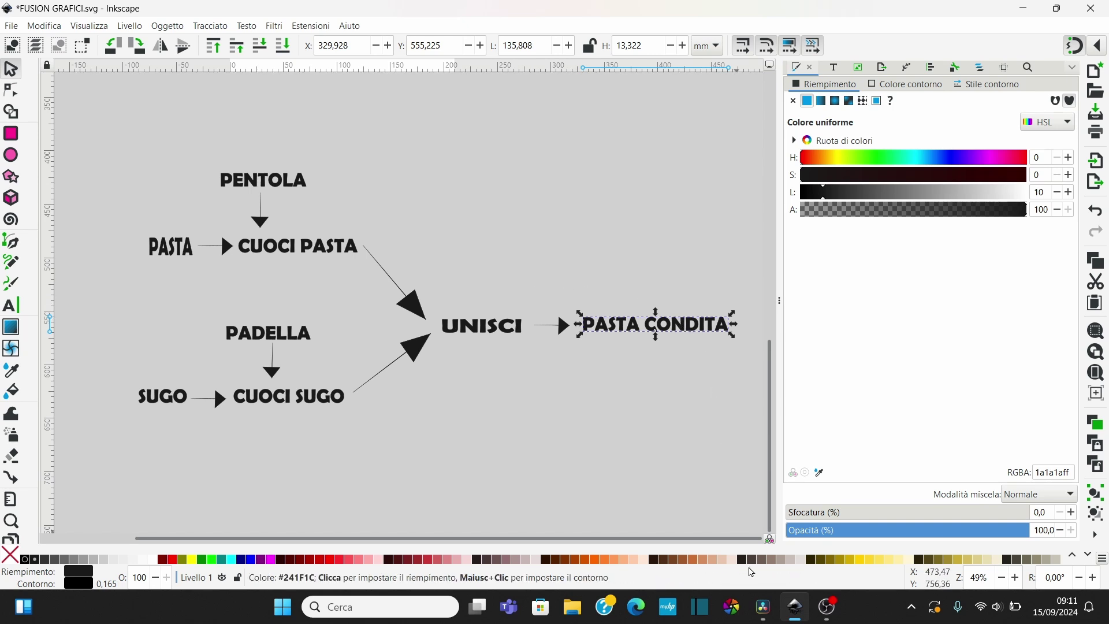
pyautogui.click(763, 607)
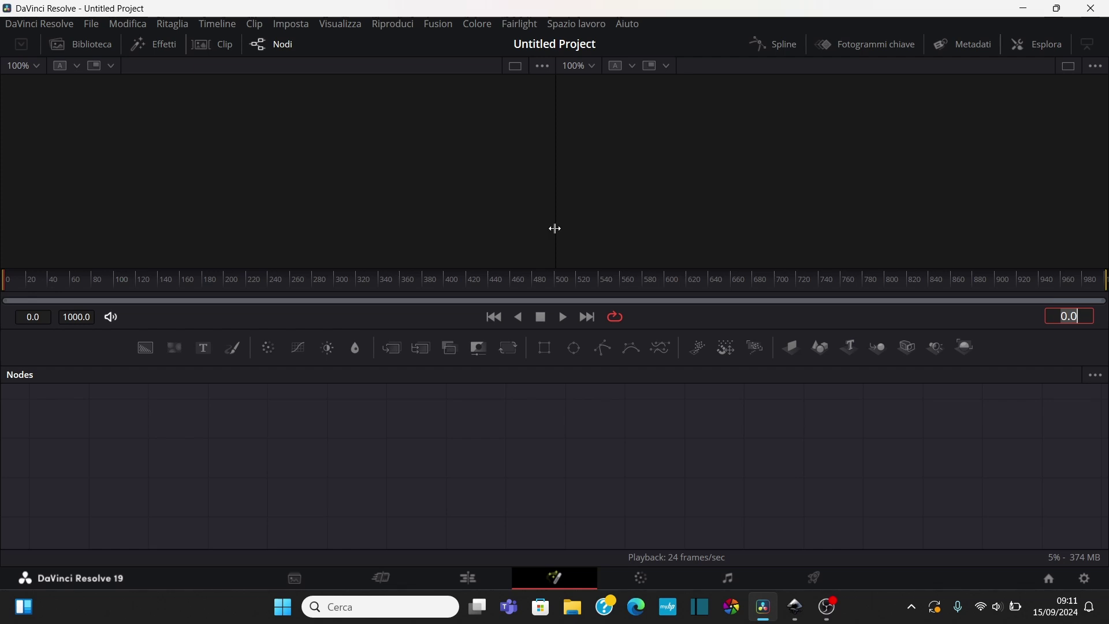
pyautogui.click(468, 578)
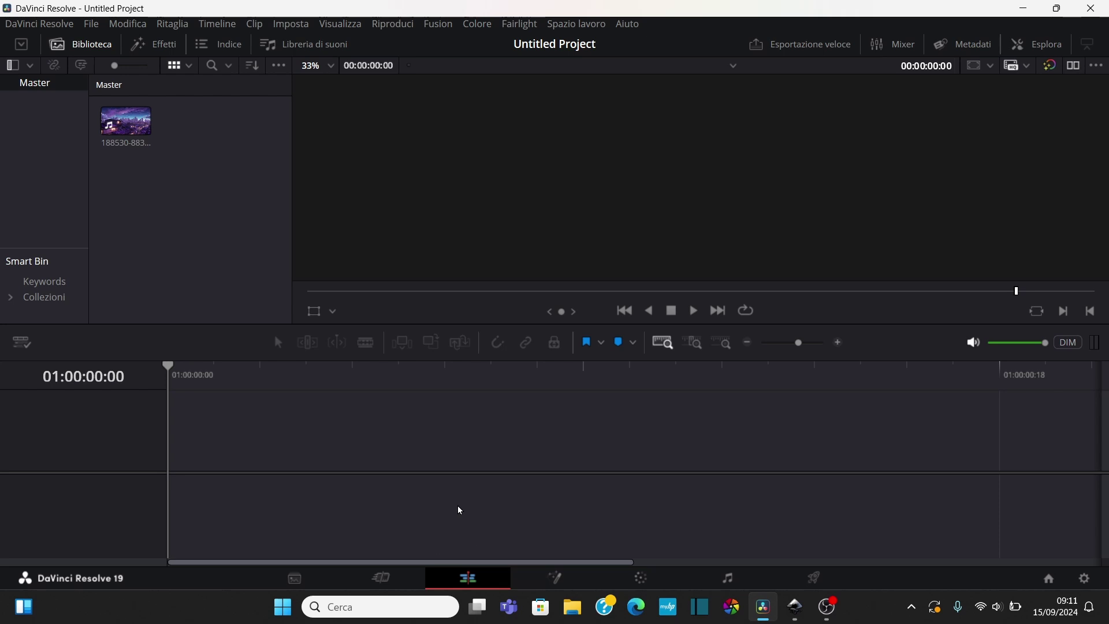
pyautogui.moveTo(141, 133)
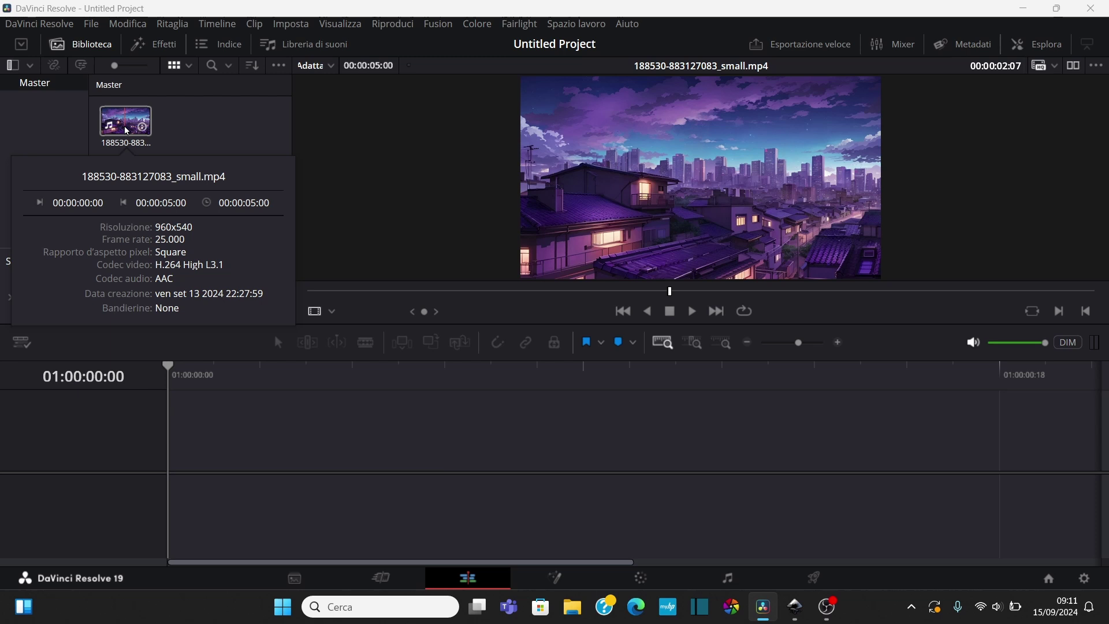
pyautogui.moveTo(127, 131)
pyautogui.mouseDown()
pyautogui.moveTo(485, 154)
pyautogui.moveTo(144, 465)
pyautogui.moveTo(179, 462)
pyautogui.mouseUp()
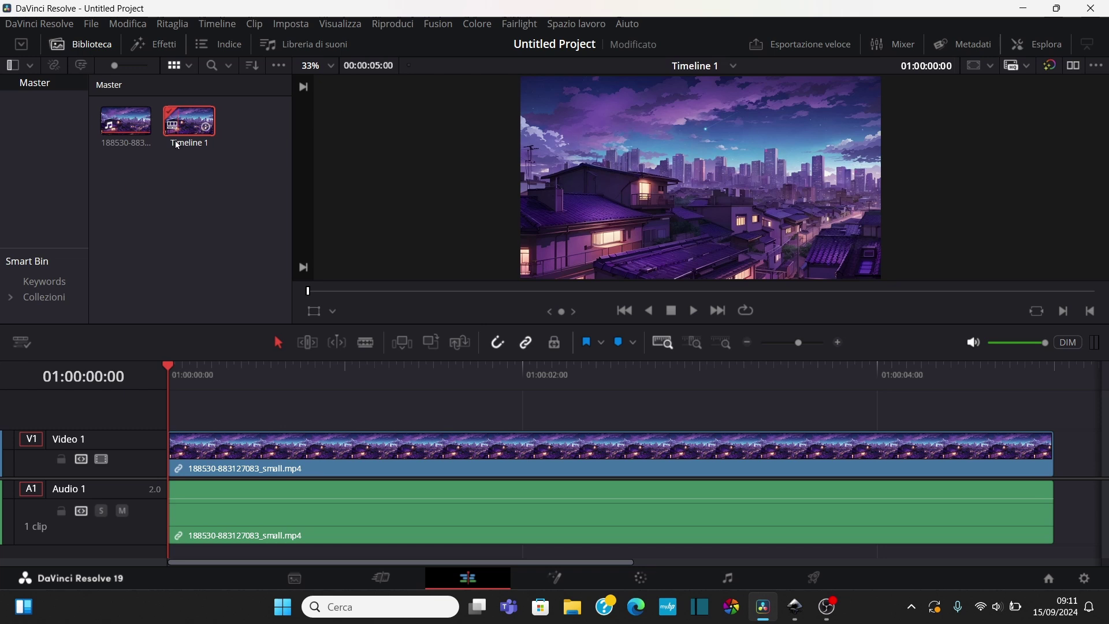
pyautogui.click(701, 312)
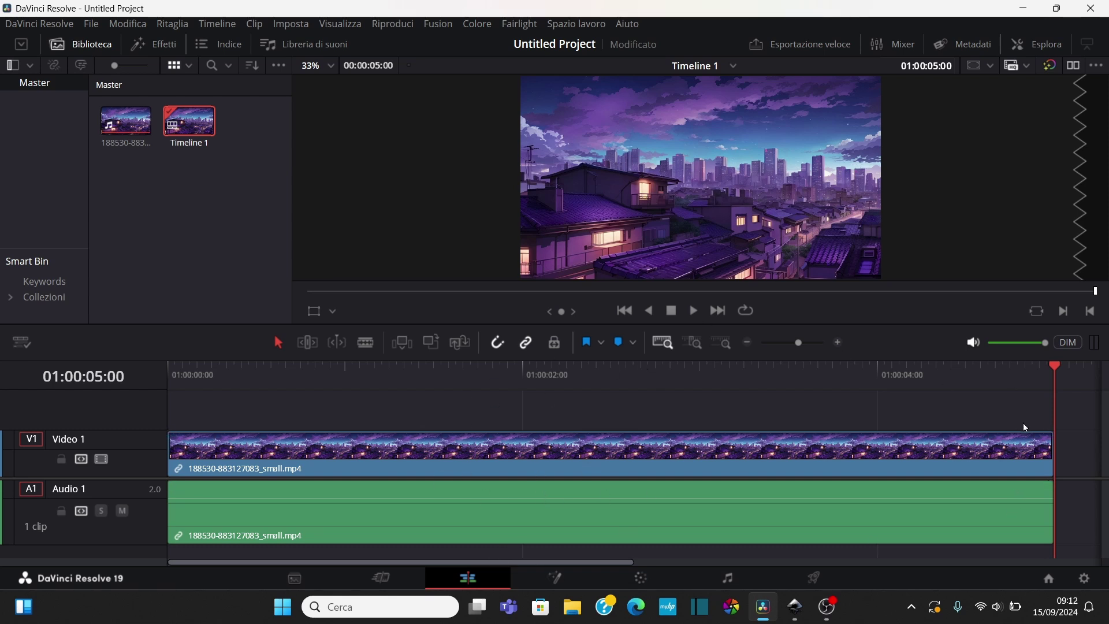
# - Open the timeline clip in Fusion and spread the MediaIn1 and MediaOut1 nodes farther apart
pyautogui.click(549, 453)
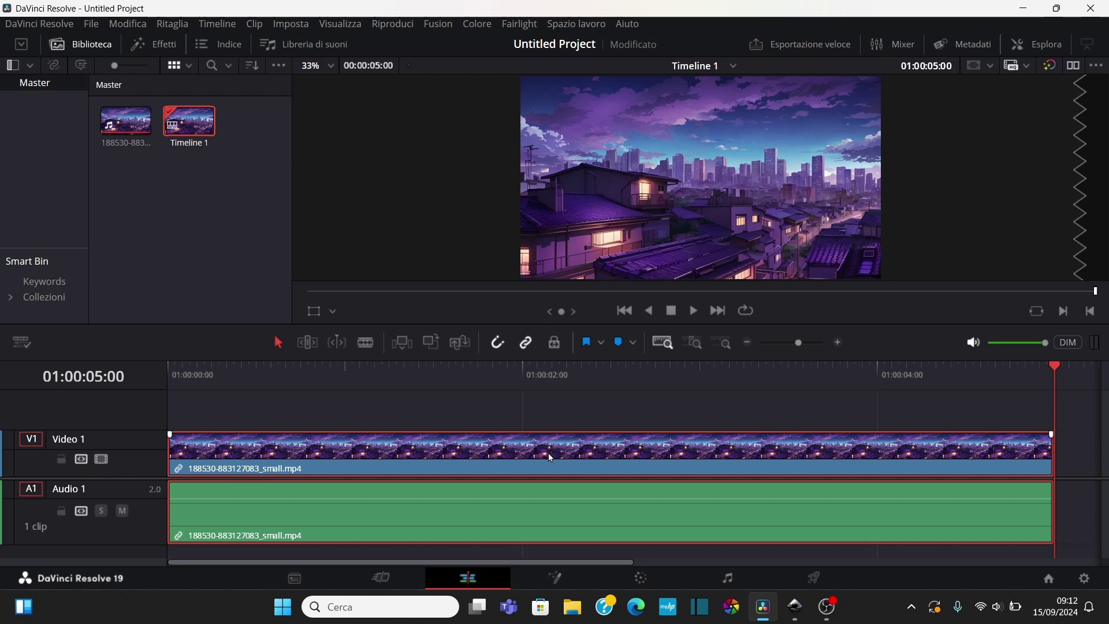
pyautogui.rightClick(547, 456)
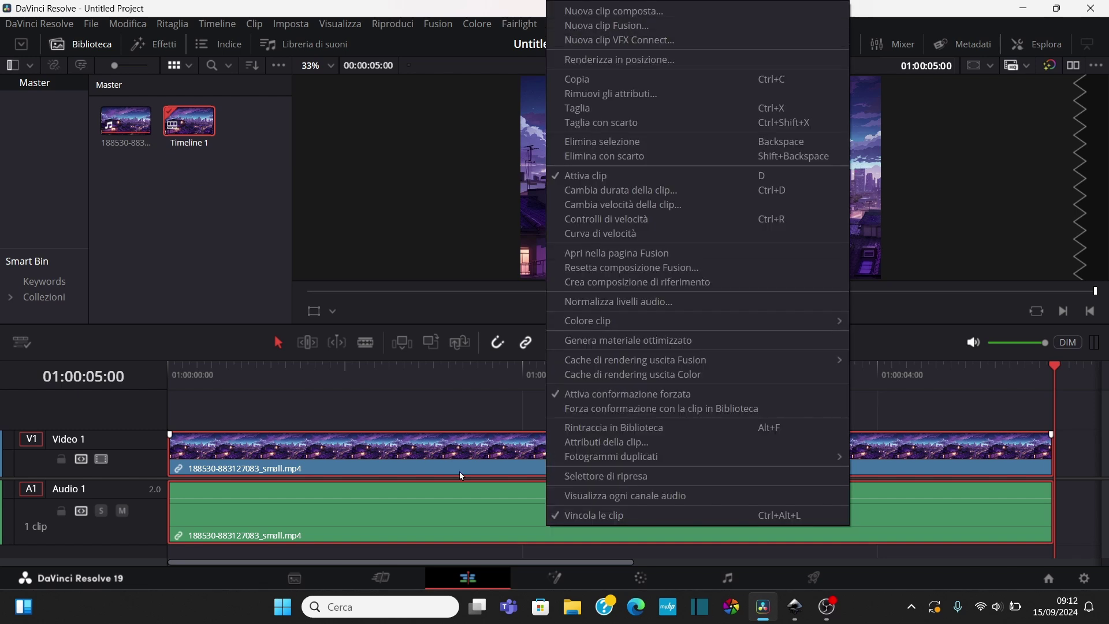
pyautogui.click(454, 401)
pyautogui.click(505, 464)
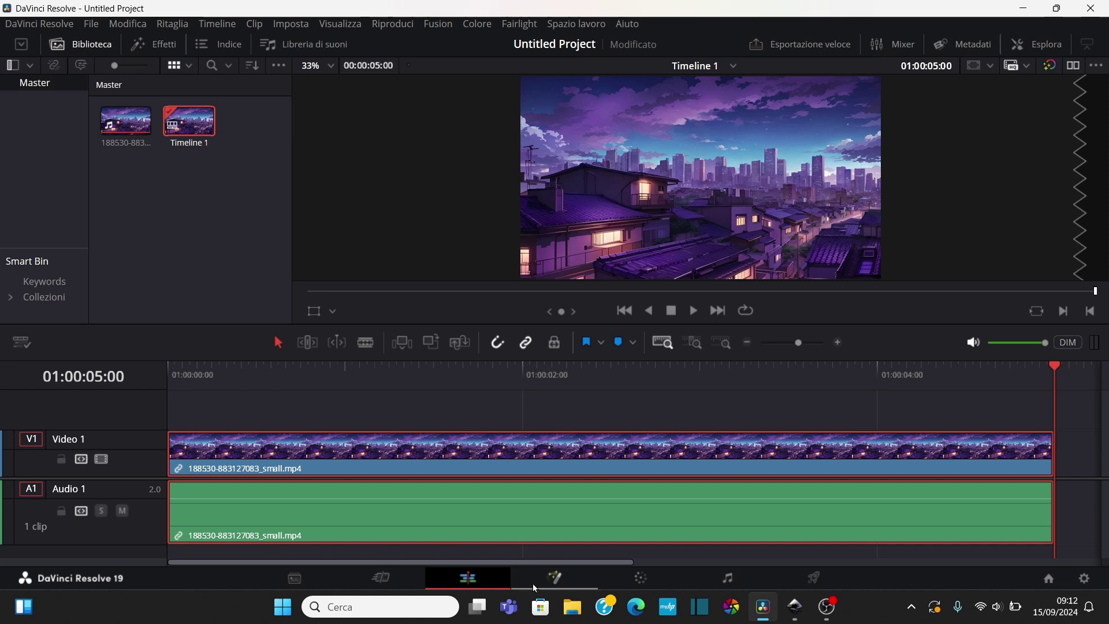
pyautogui.click(561, 578)
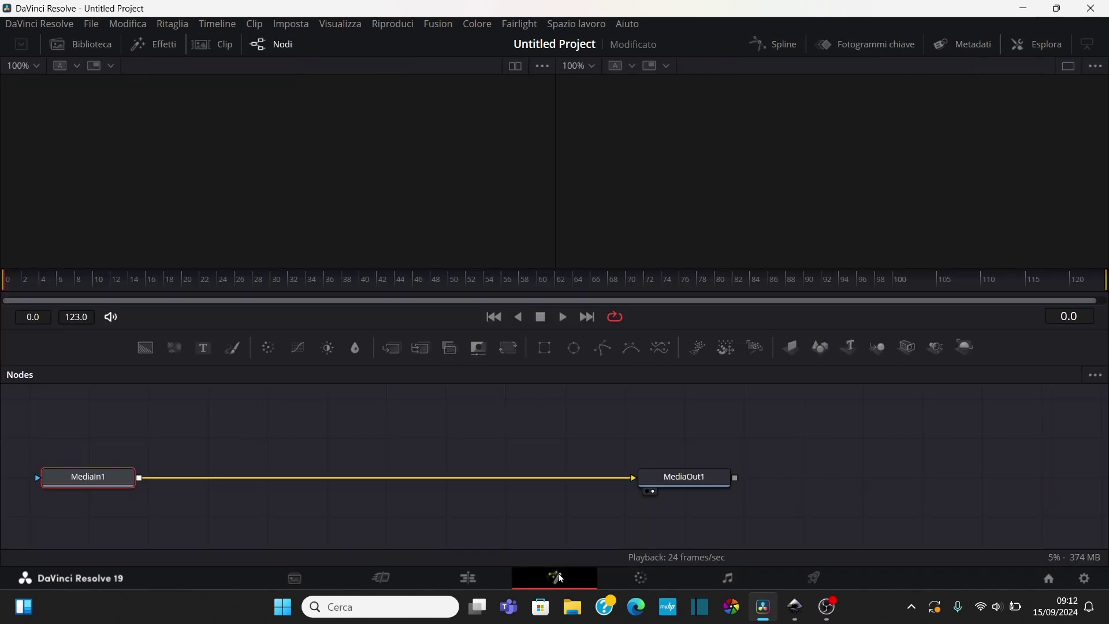
pyautogui.moveTo(108, 484); pyautogui.dragTo(260, 482)
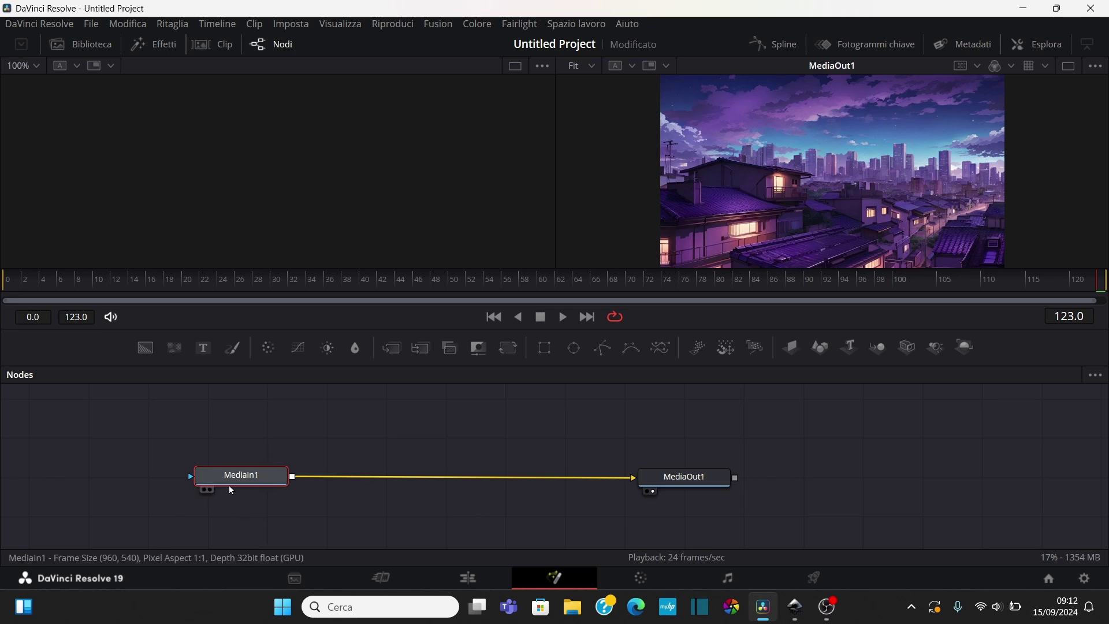
pyautogui.moveTo(701, 481); pyautogui.dragTo(801, 480)
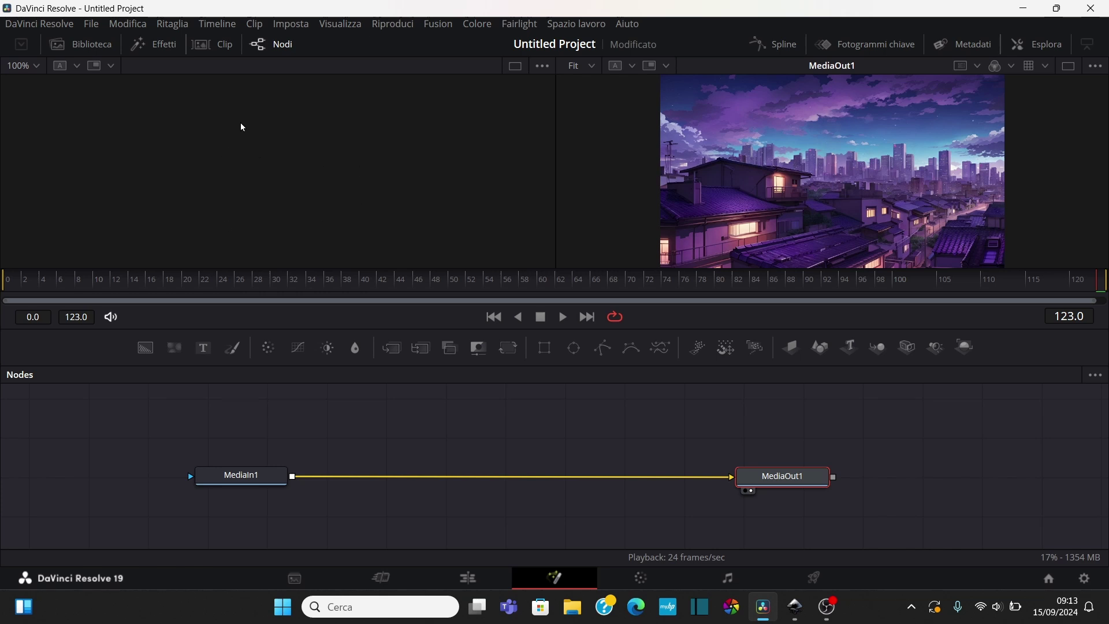
# - Show MediaIn1 and MediaOut1 in the viewers and shift MediaIn1 farther left
pyautogui.click(244, 479)
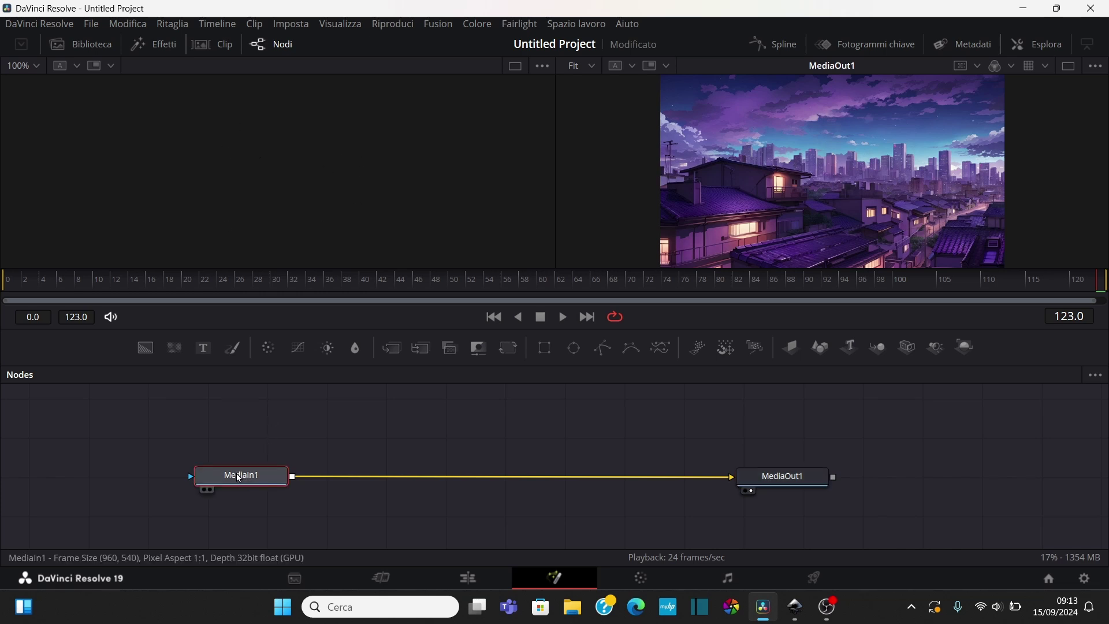
pyautogui.click(205, 490)
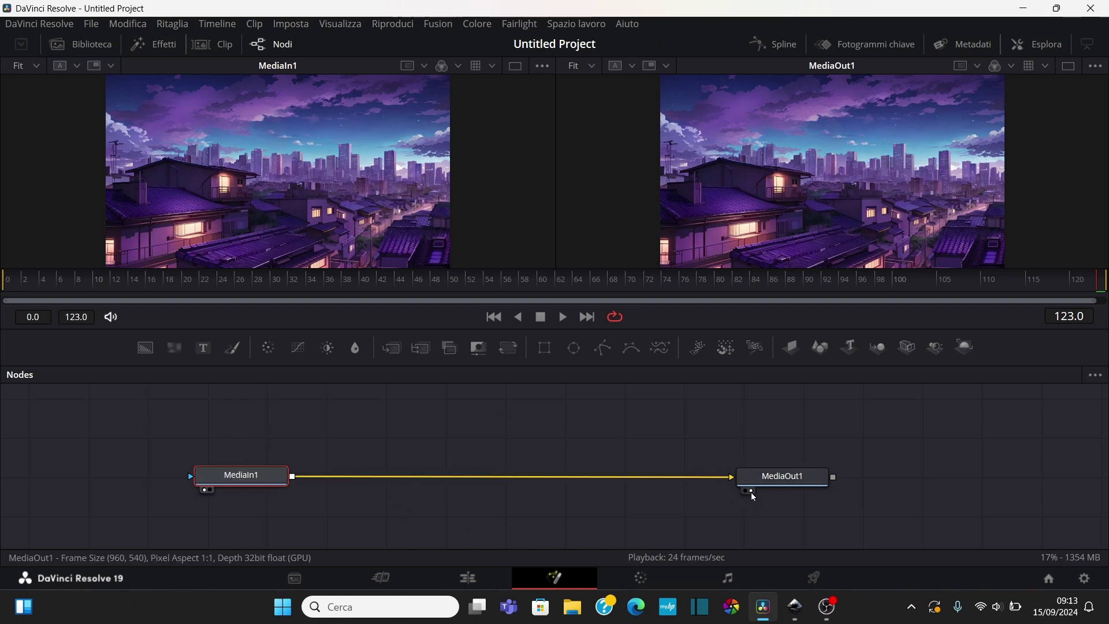
pyautogui.click(780, 487)
pyautogui.press('1')
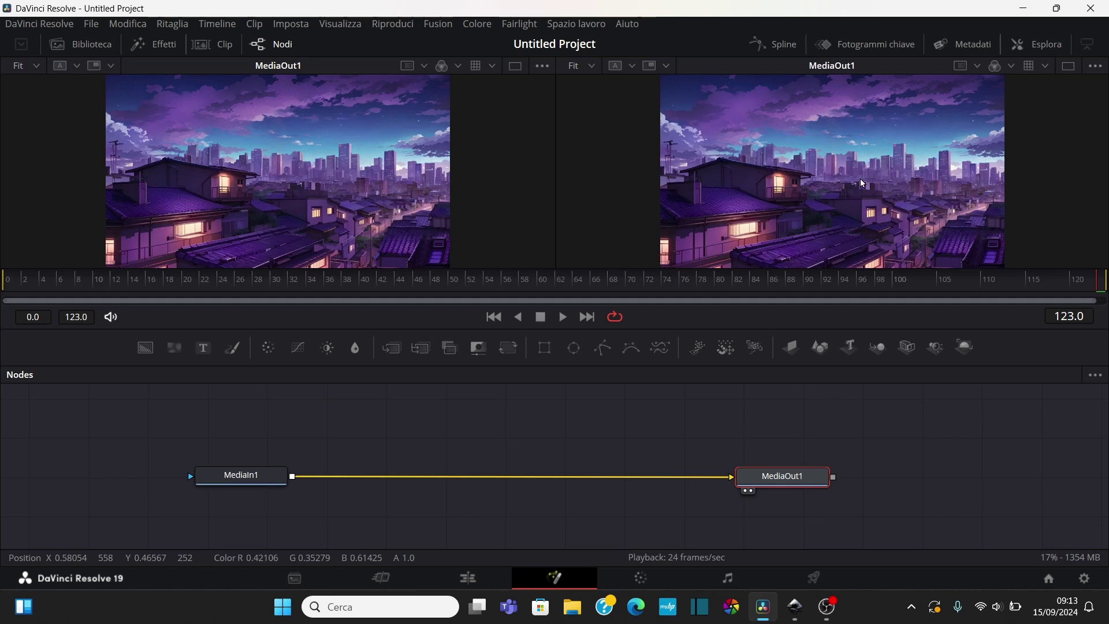
pyautogui.click(272, 477)
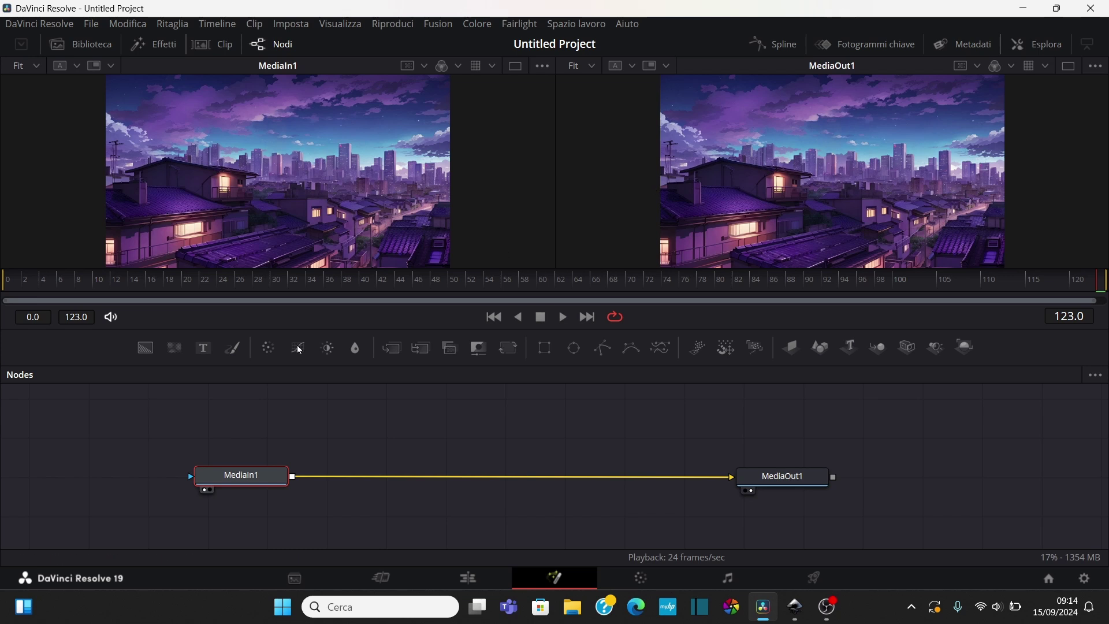
pyautogui.hotkey('ctrl', 'z')
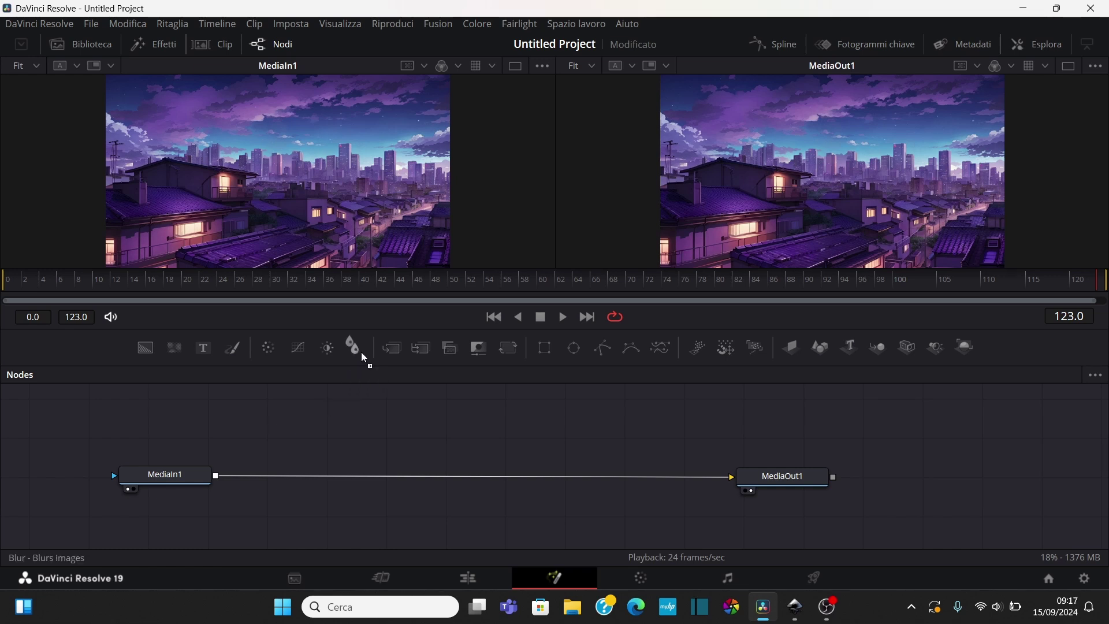
# - Insert a Blur node on the MediaIn1–MediaOut1 link and nudge Blur1 slightly lower
pyautogui.moveTo(355, 349)
pyautogui.mouseDown()
pyautogui.moveTo(403, 406)
pyautogui.moveTo(427, 415)
pyautogui.moveTo(444, 475)
pyautogui.mouseUp()
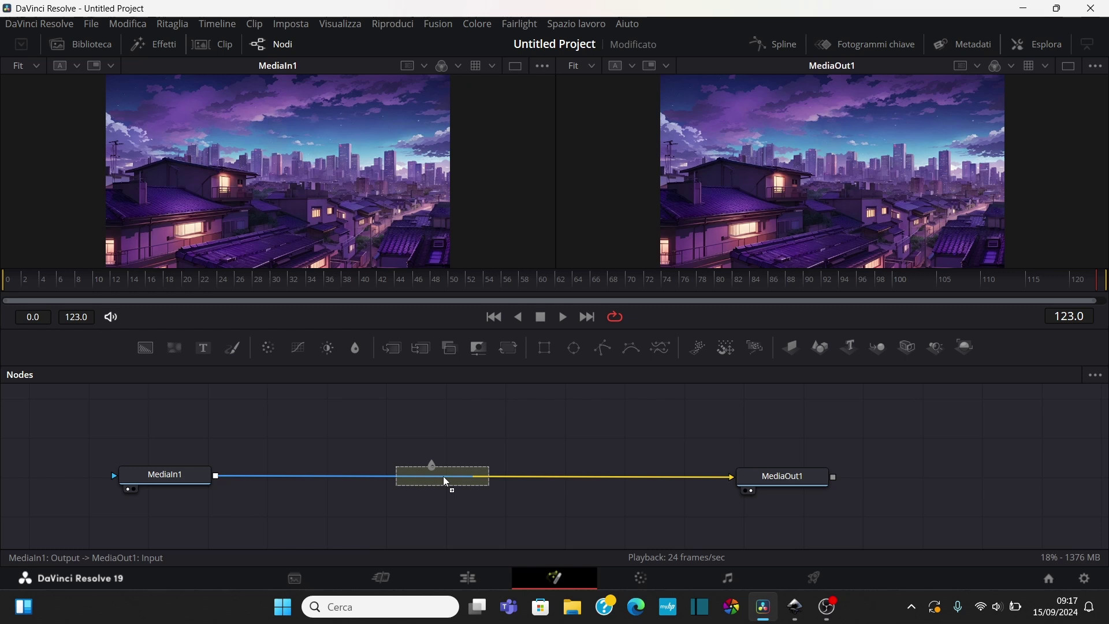
pyautogui.moveTo(444, 477)
pyautogui.mouseDown()
pyautogui.moveTo(480, 487)
pyautogui.moveTo(463, 462)
pyautogui.mouseUp()
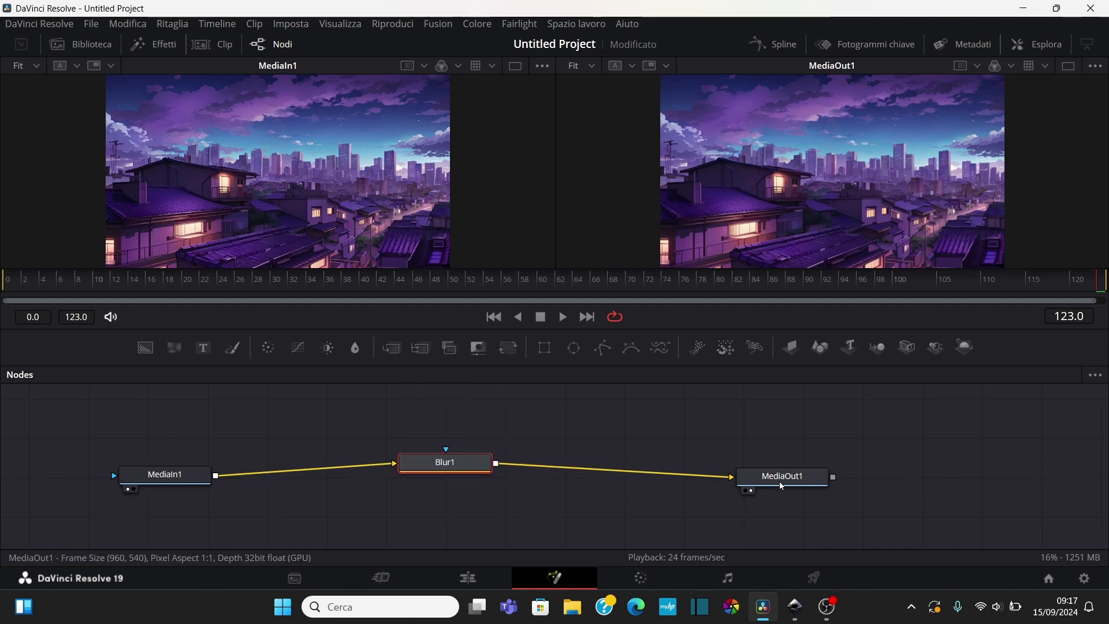
pyautogui.moveTo(446, 465); pyautogui.dragTo(451, 477)
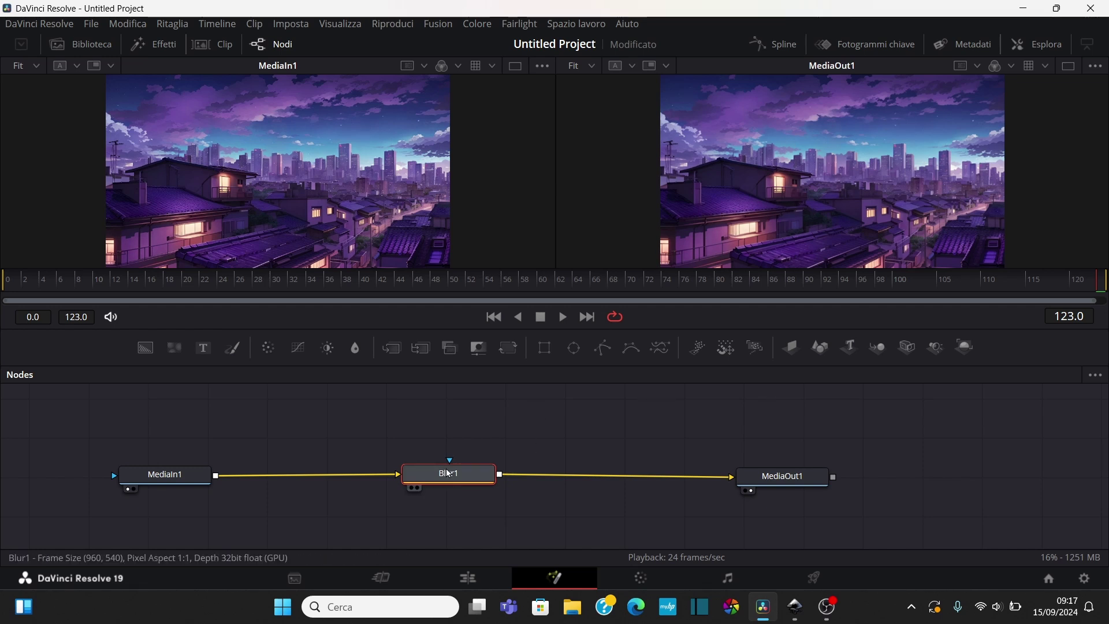
# - Give Blur1 a Blur Size of 56.7 and Blend of about 0.827, then close the Inspector
pyautogui.click(1039, 45)
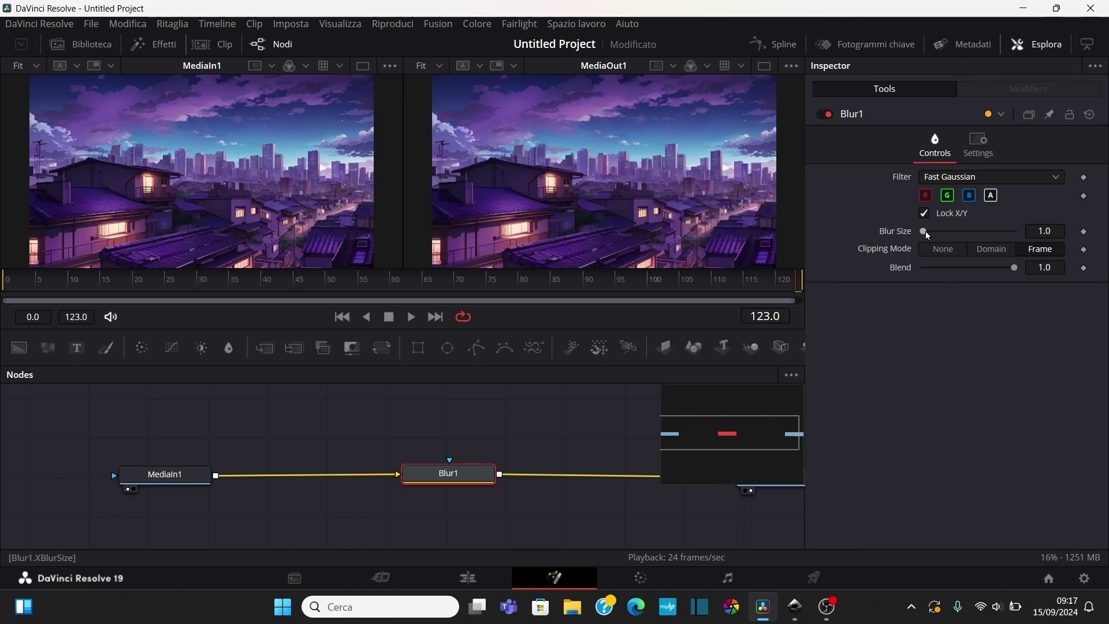
pyautogui.moveTo(926, 231); pyautogui.dragTo(981, 232)
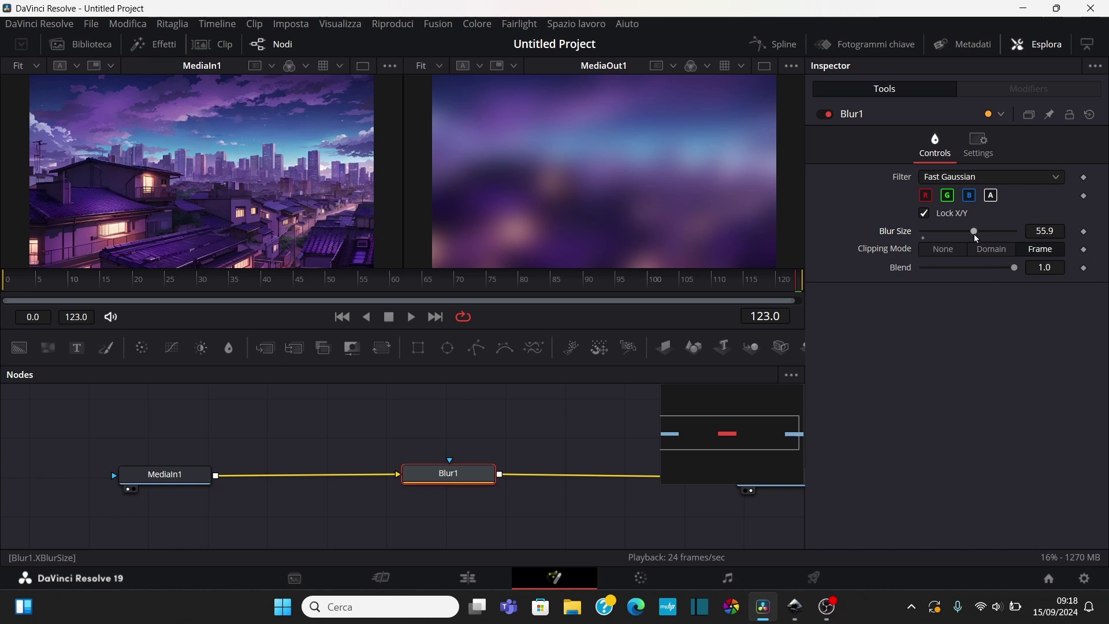
pyautogui.moveTo(975, 234)
pyautogui.mouseDown()
pyautogui.moveTo(947, 231)
pyautogui.moveTo(976, 231)
pyautogui.mouseUp()
pyautogui.moveTo(1015, 268)
pyautogui.mouseDown()
pyautogui.moveTo(976, 270)
pyautogui.moveTo(999, 269)
pyautogui.mouseUp()
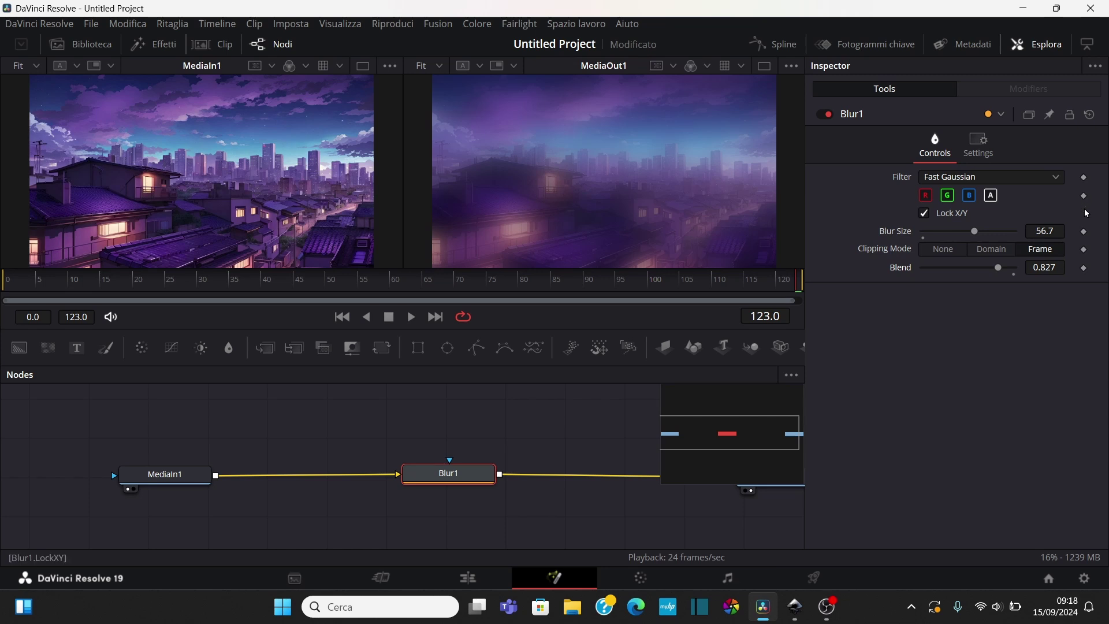
pyautogui.click(1049, 48)
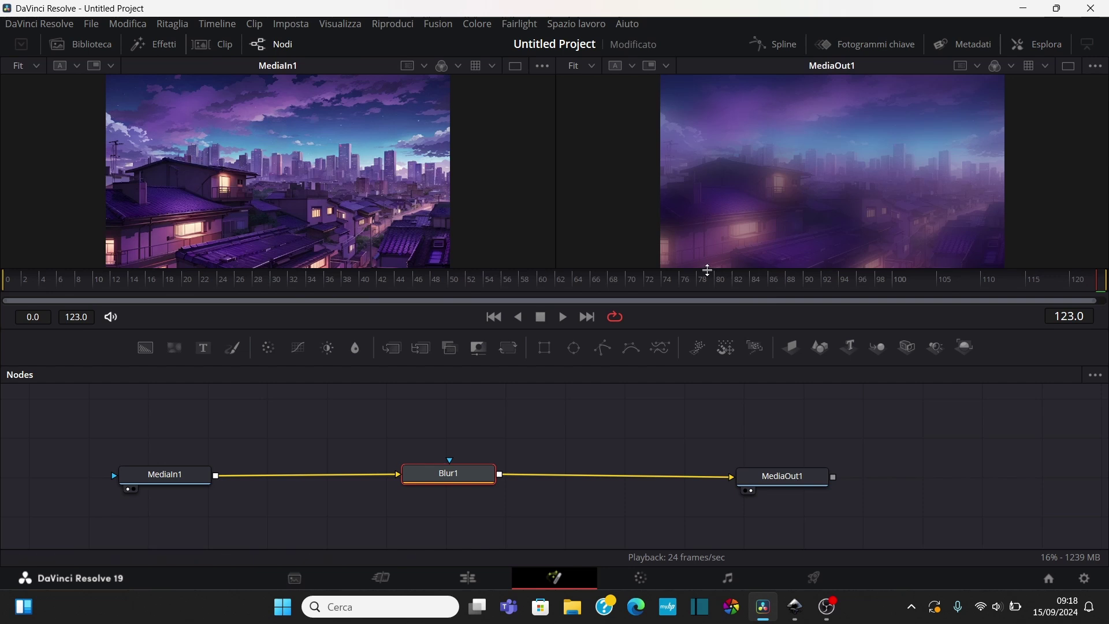
pyautogui.moveTo(457, 482); pyautogui.dragTo(458, 483)
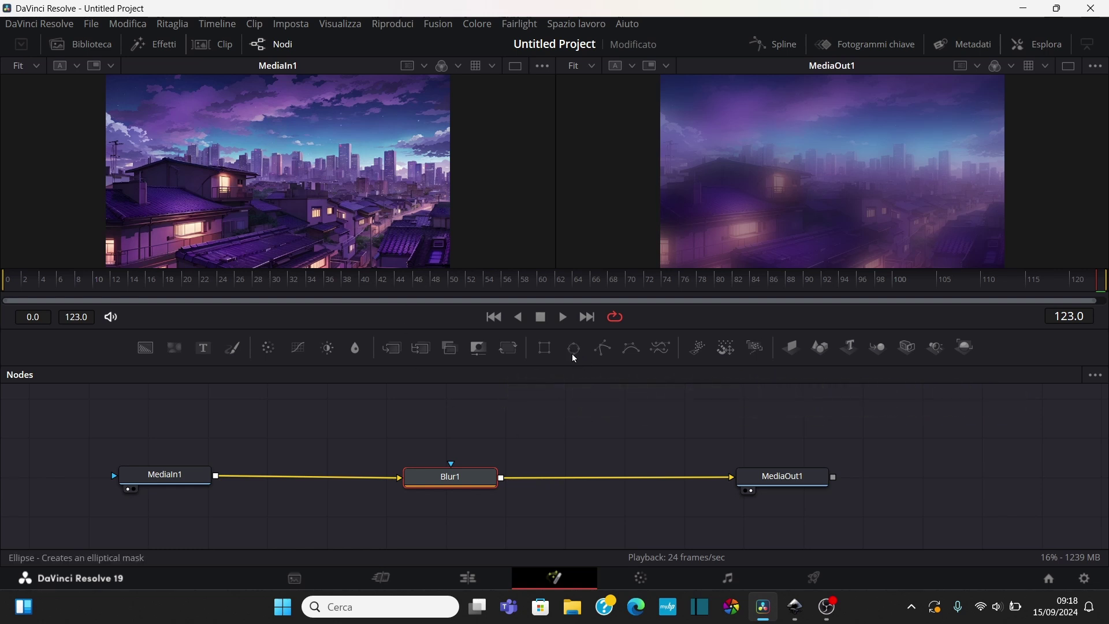
# - Add an Ellipse1 node above Blur1 and connect it as Blur1's effect mask
pyautogui.moveTo(572, 354); pyautogui.dragTo(521, 397)
pyautogui.moveTo(455, 415); pyautogui.dragTo(455, 416)
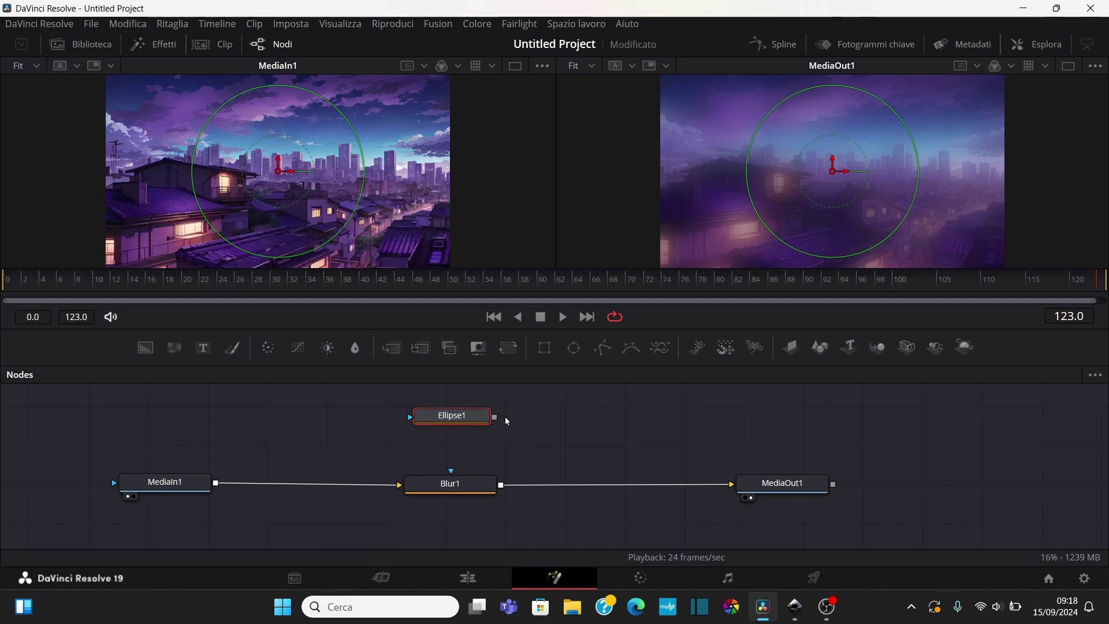
pyautogui.moveTo(495, 424); pyautogui.dragTo(453, 472)
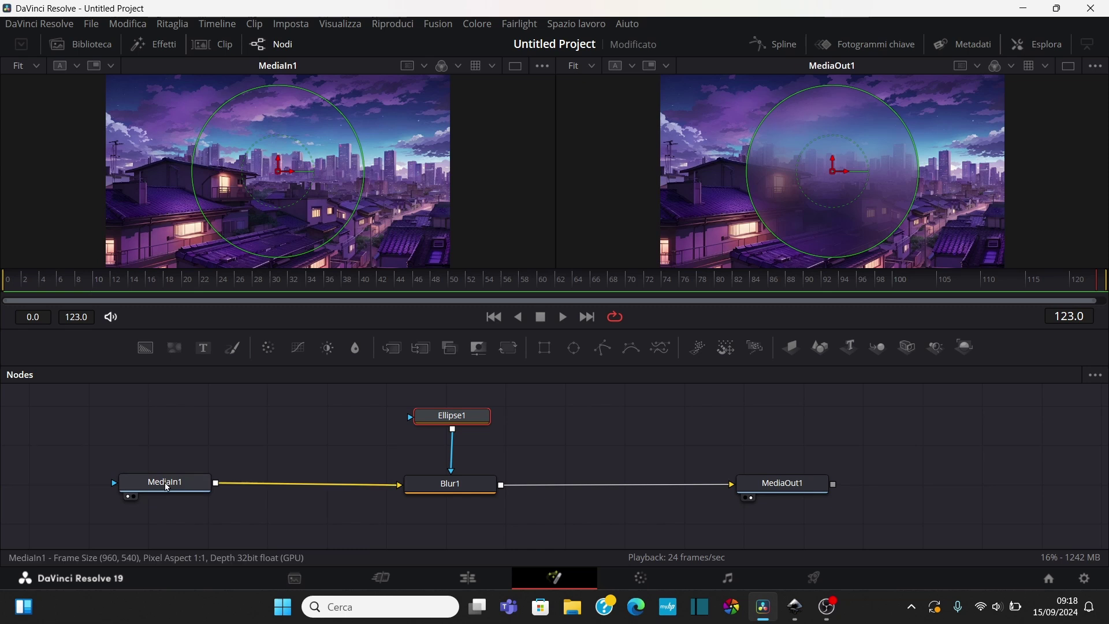
# - Enlarge the ellipse mask, shift it to the lower right, and play back to preview
pyautogui.moveTo(167, 487)
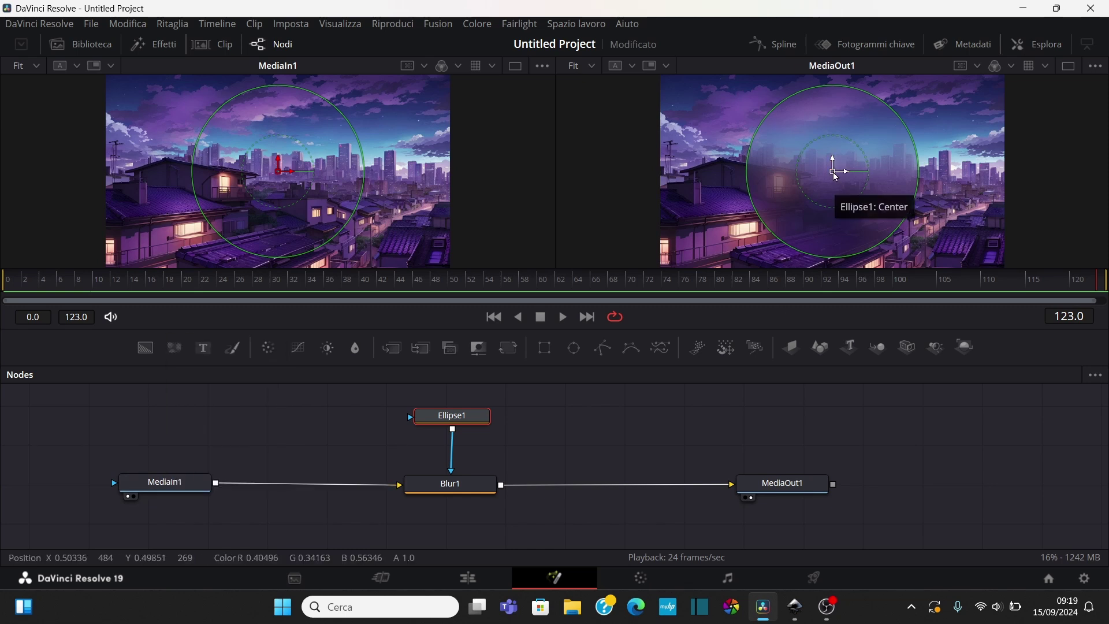
pyautogui.moveTo(836, 174); pyautogui.dragTo(868, 188)
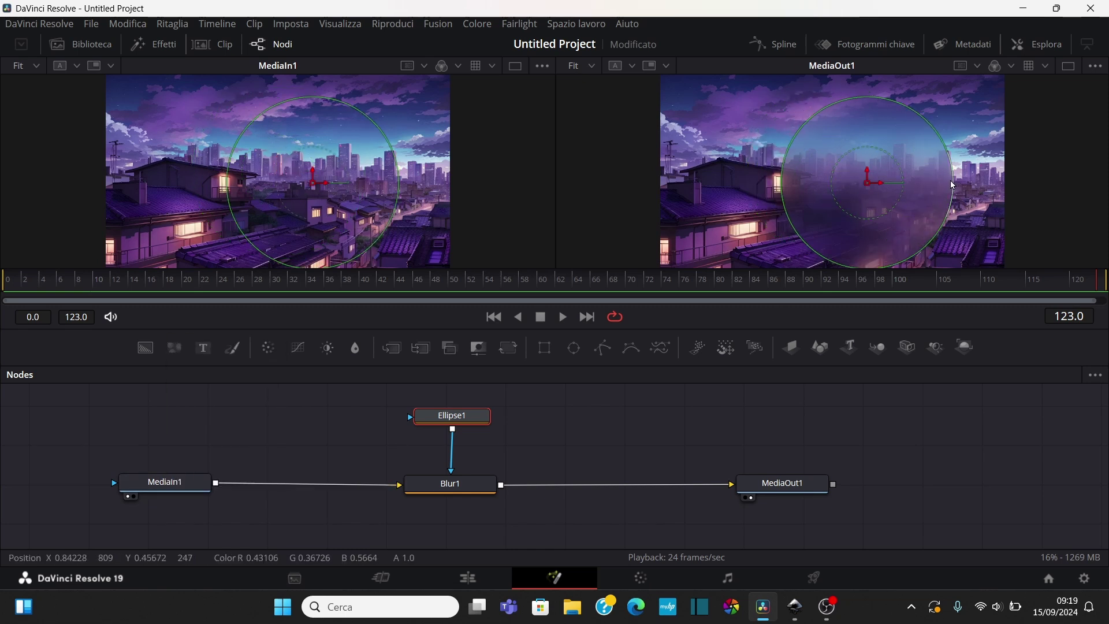
pyautogui.moveTo(954, 187); pyautogui.dragTo(991, 191)
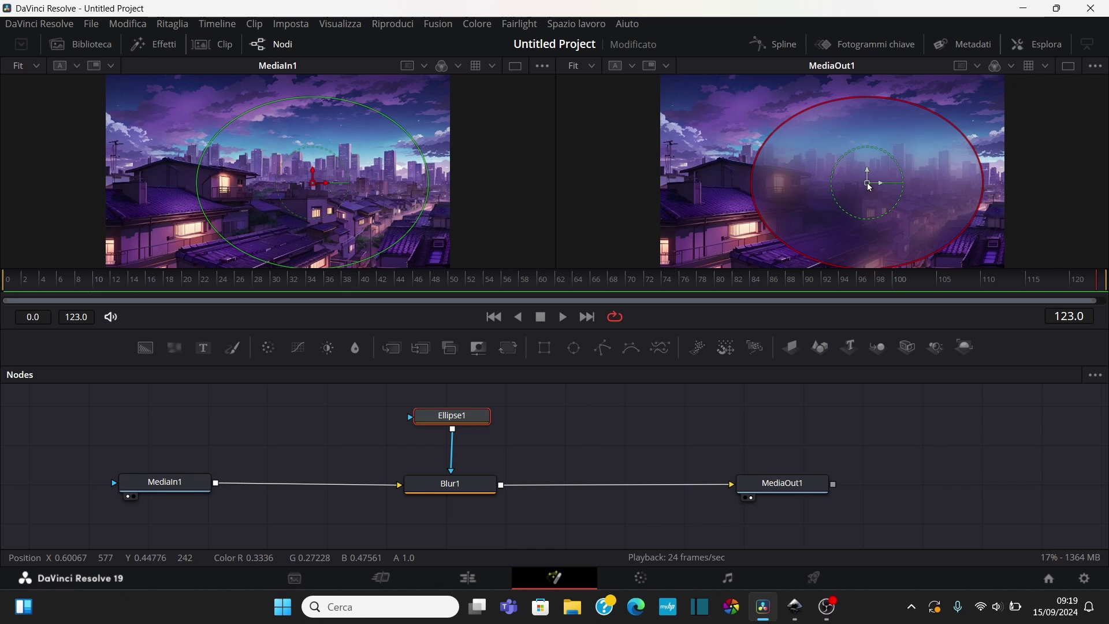
pyautogui.moveTo(867, 183); pyautogui.dragTo(944, 230)
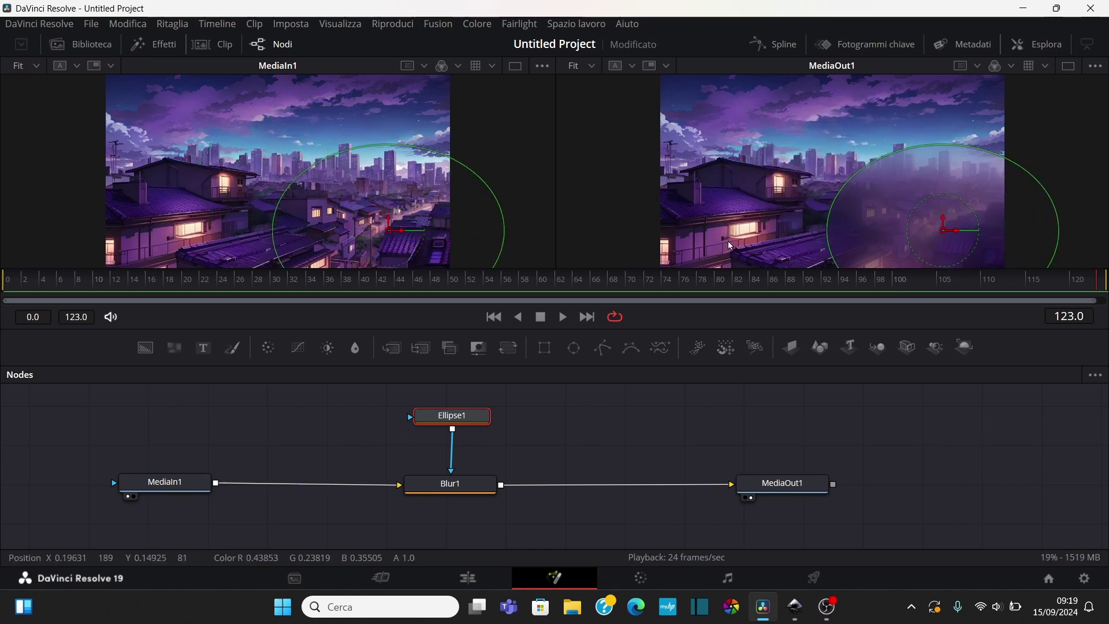
pyautogui.press('space')
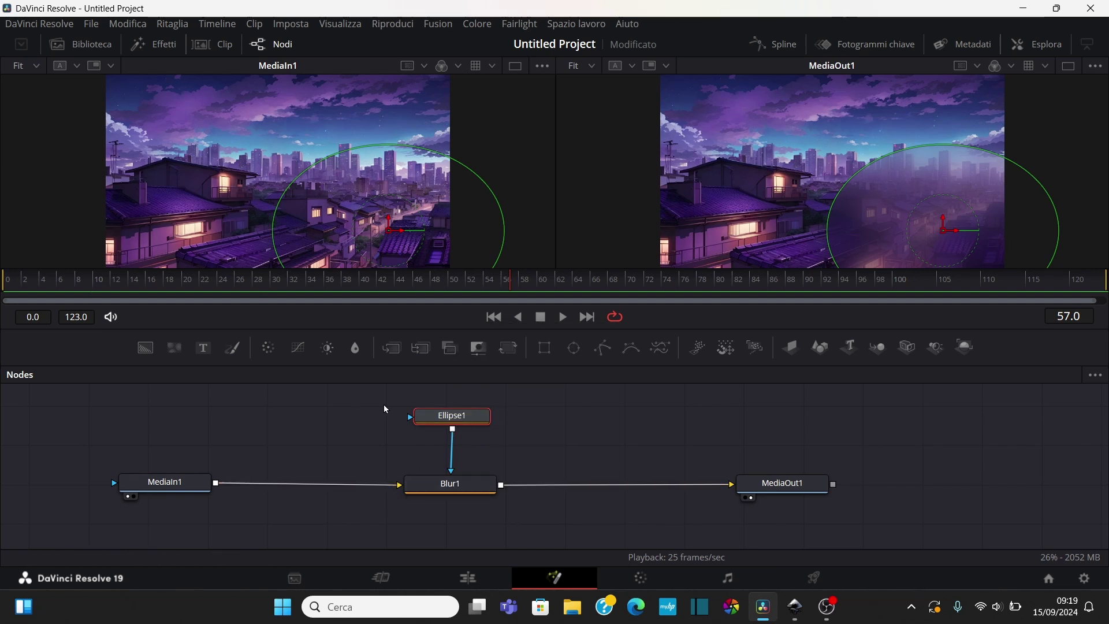
# - Select Ellipse1 and Blur1 together and delete both nodes
pyautogui.moveTo(393, 384); pyautogui.dragTo(508, 525)
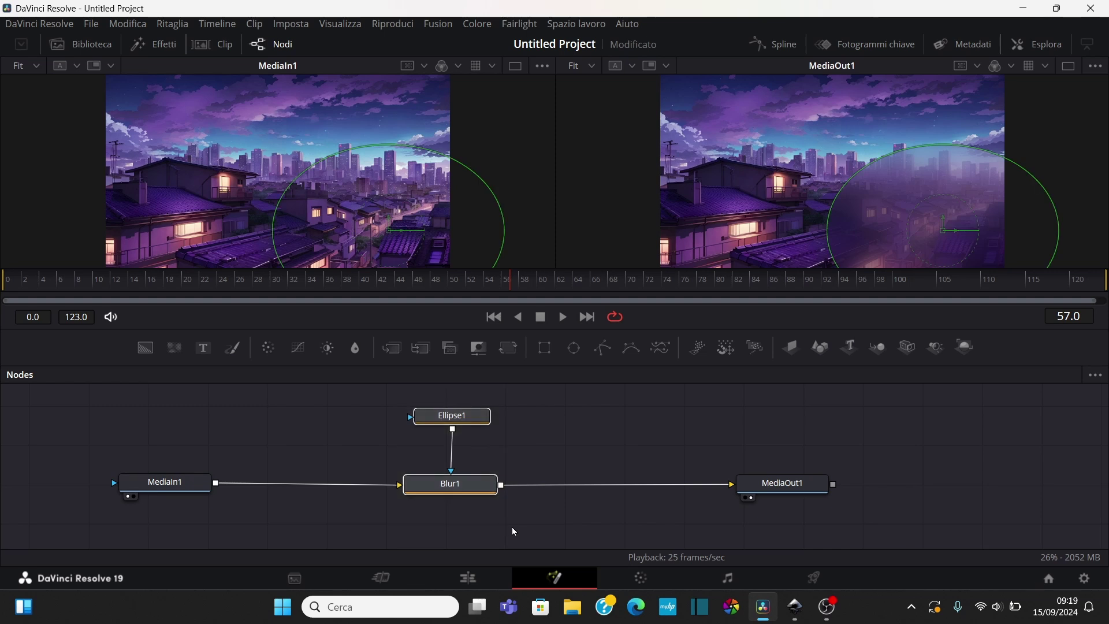
pyautogui.moveTo(382, 390); pyautogui.dragTo(535, 535)
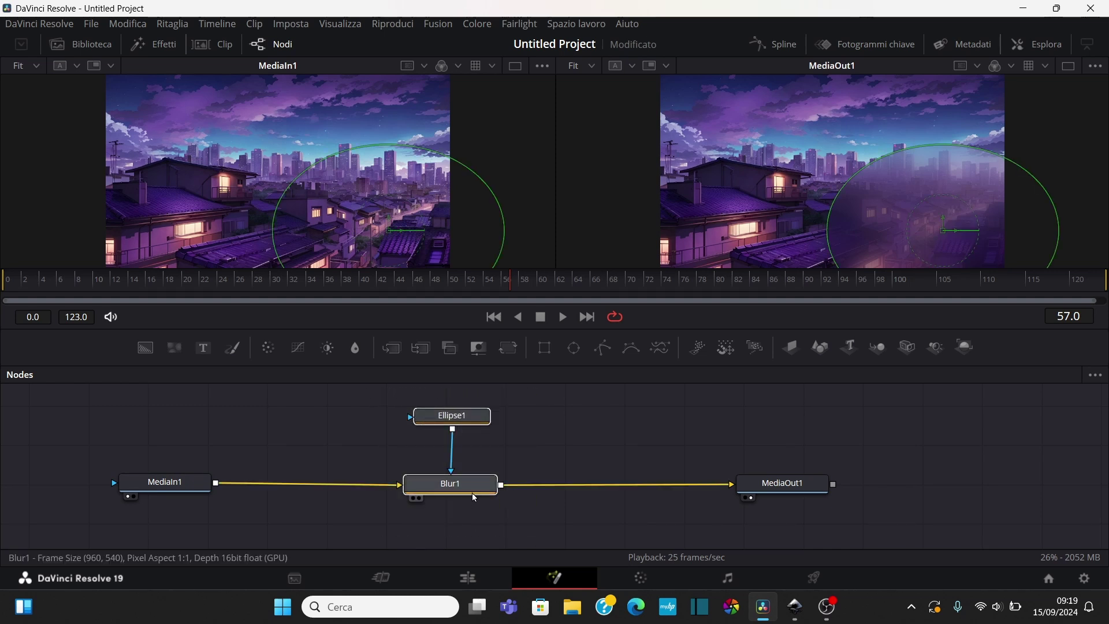
pyautogui.press('Delete')
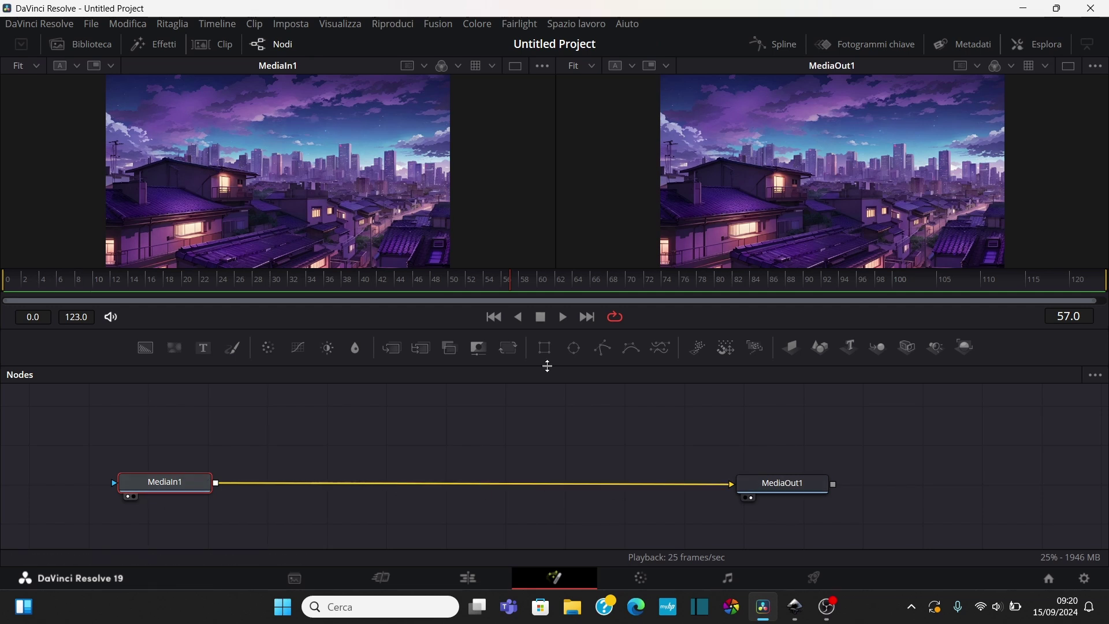
# - Reconnect MediaIn1 to MediaOut1, move both nodes lower in the graph, and deselect them
pyautogui.moveTo(547, 365); pyautogui.dragTo(553, 347)
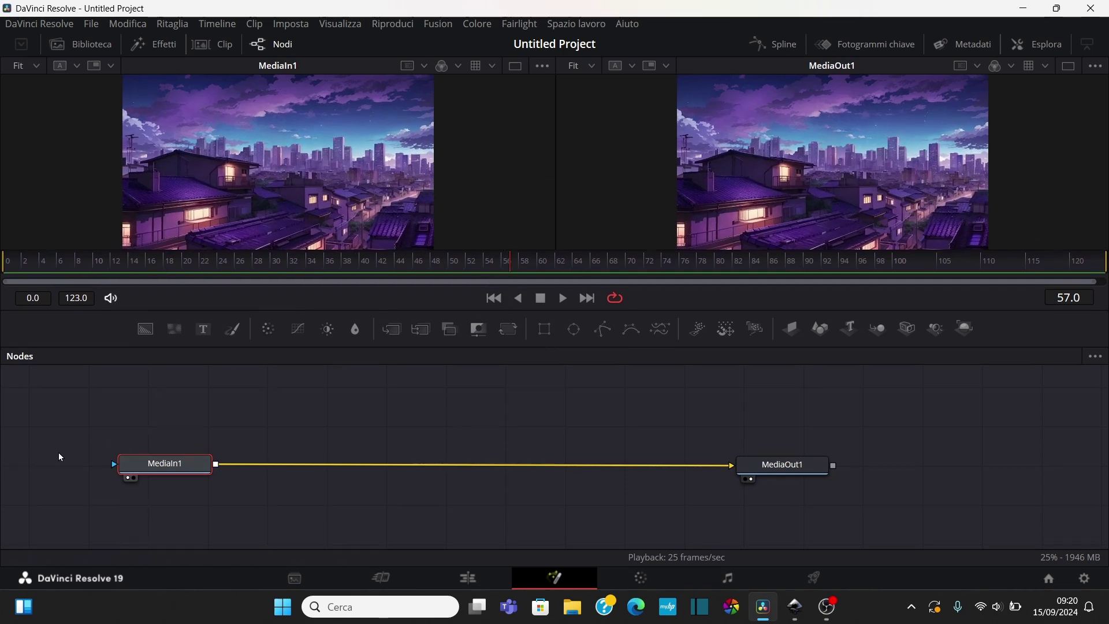
pyautogui.moveTo(92, 421); pyautogui.dragTo(840, 529)
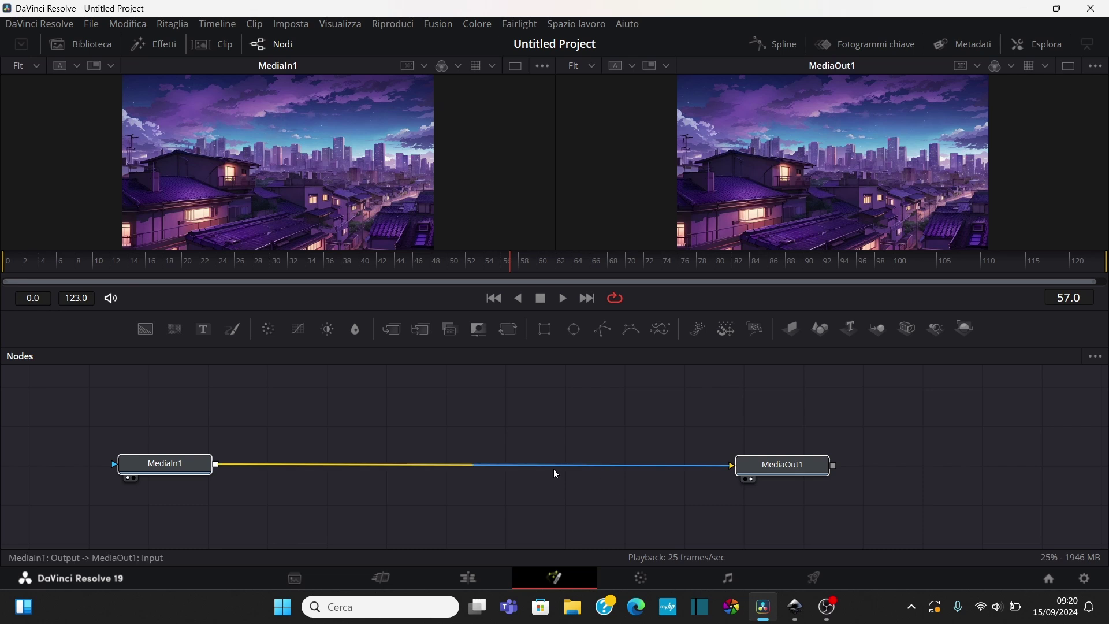
pyautogui.moveTo(496, 466); pyautogui.dragTo(732, 479)
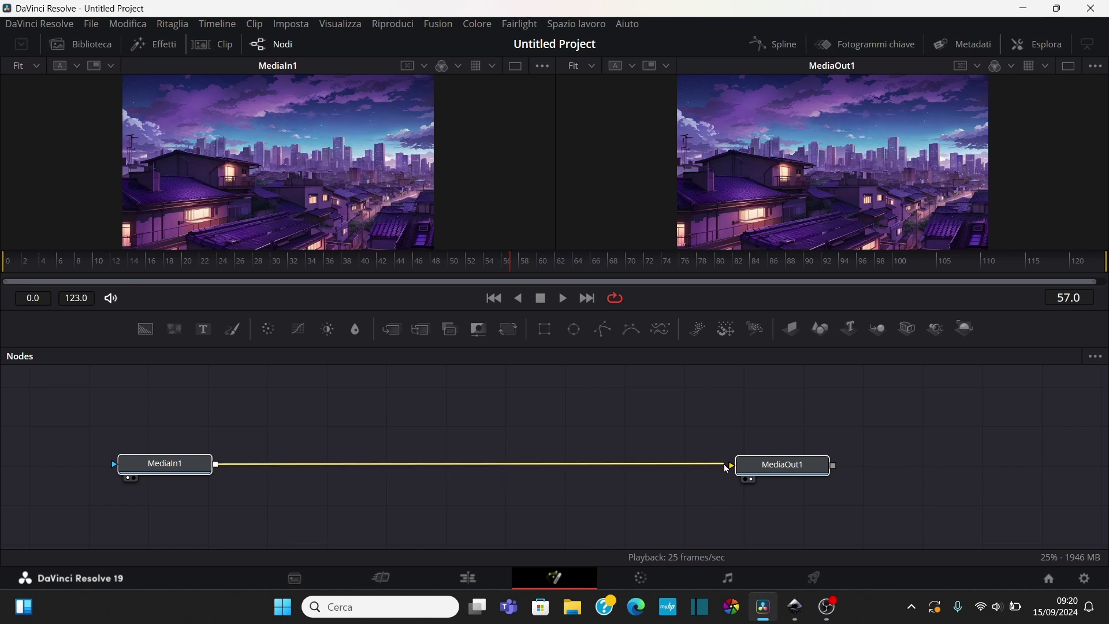
pyautogui.moveTo(68, 395); pyautogui.dragTo(875, 511)
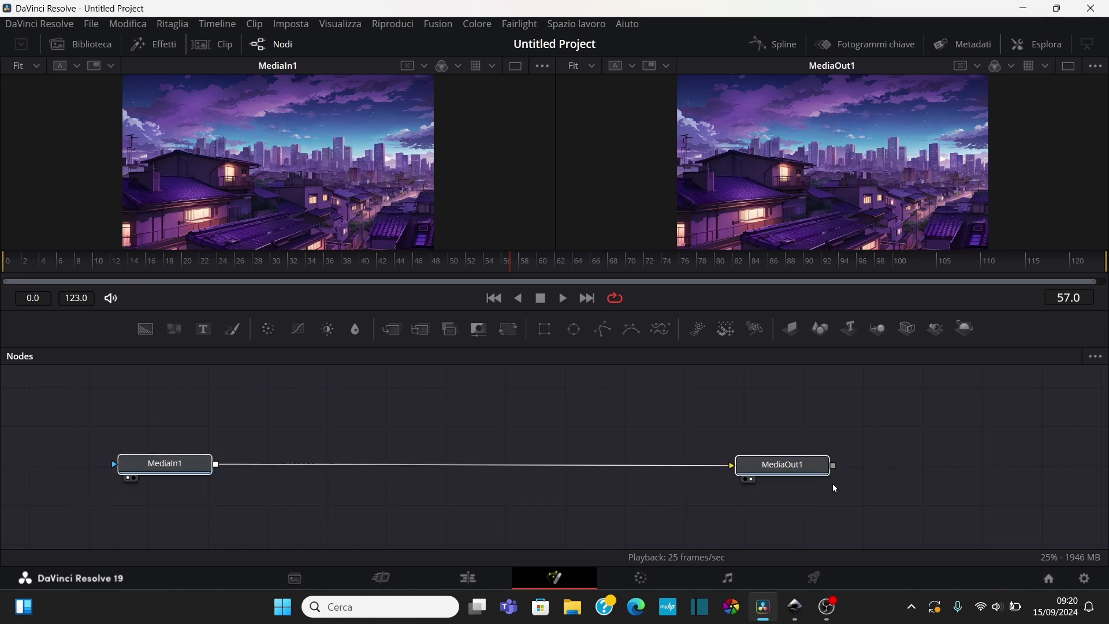
pyautogui.moveTo(800, 489); pyautogui.dragTo(848, 538)
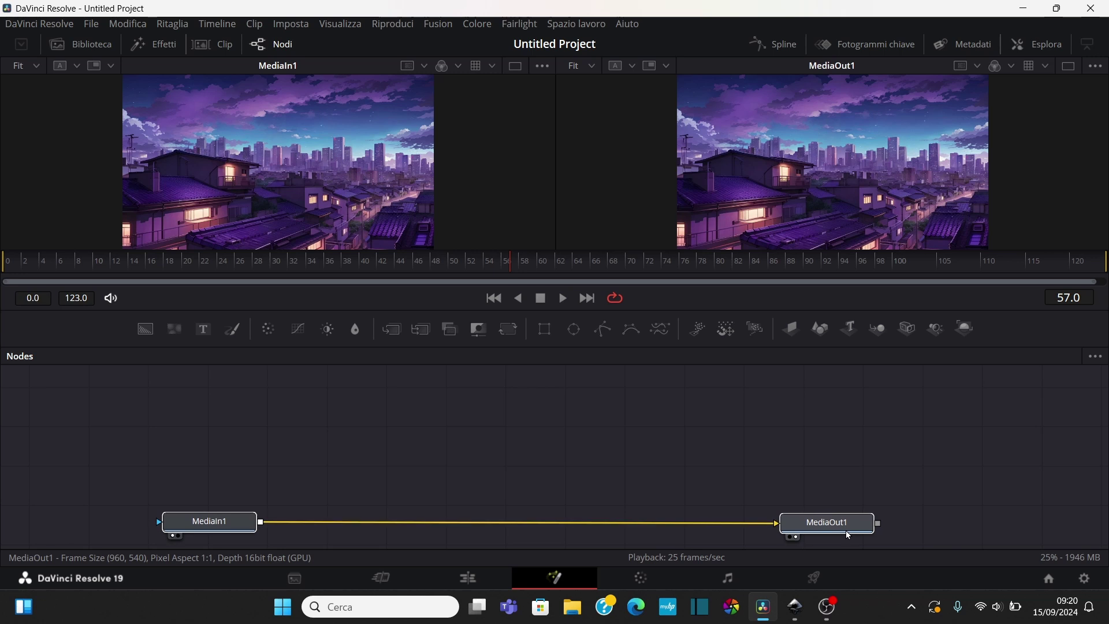
pyautogui.click(619, 456)
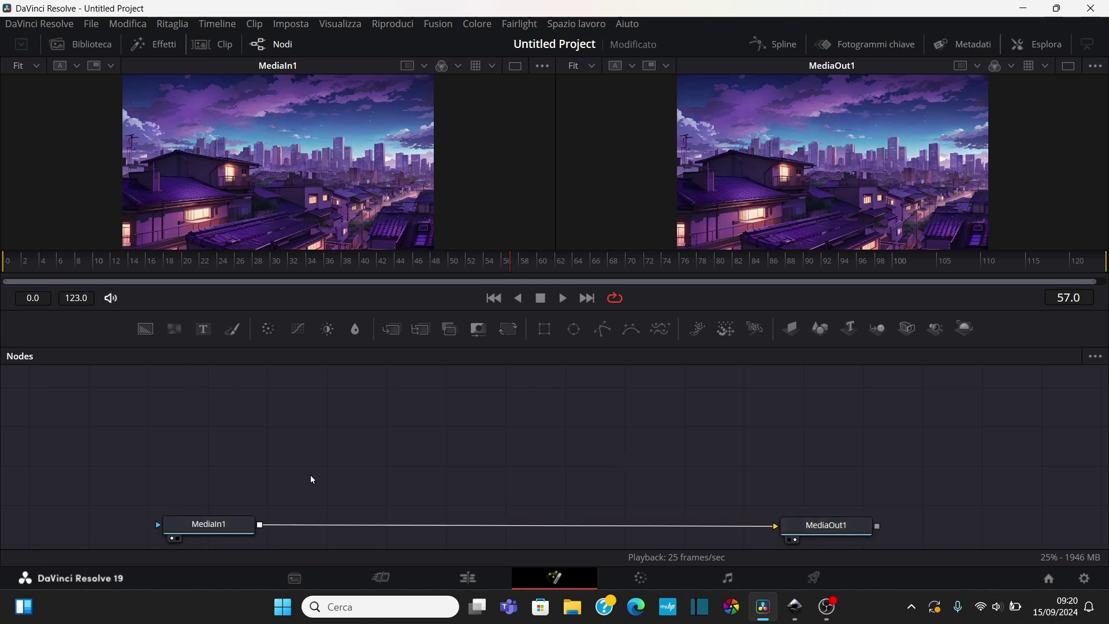
# - Browse the Effects Tools list in the Effetti library, then close the library
pyautogui.click(160, 45)
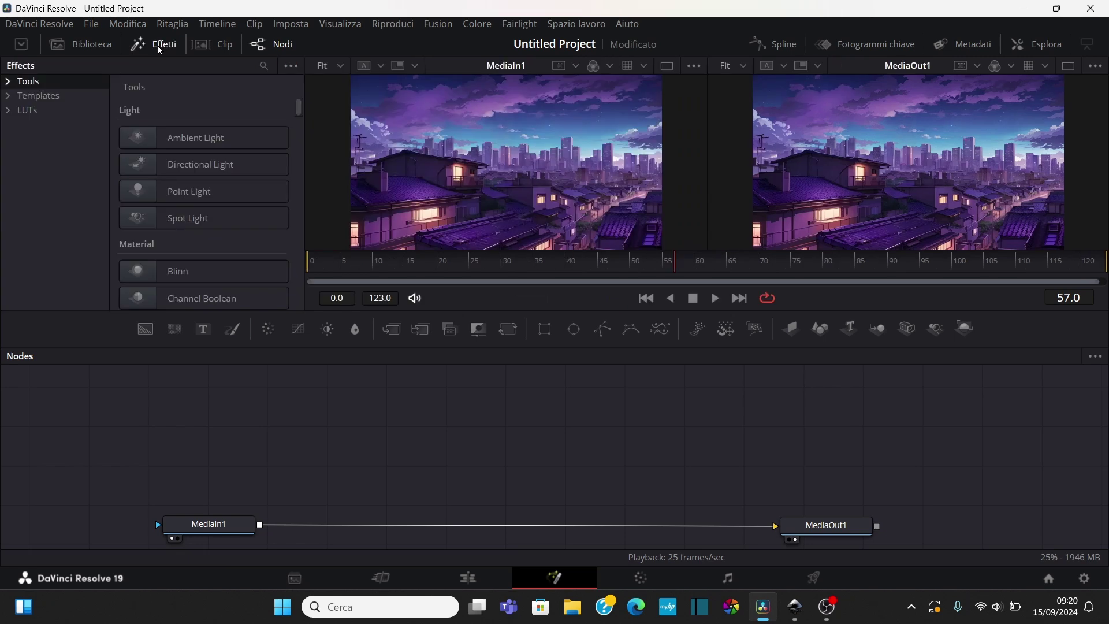
pyautogui.moveTo(298, 106); pyautogui.dragTo(304, 303)
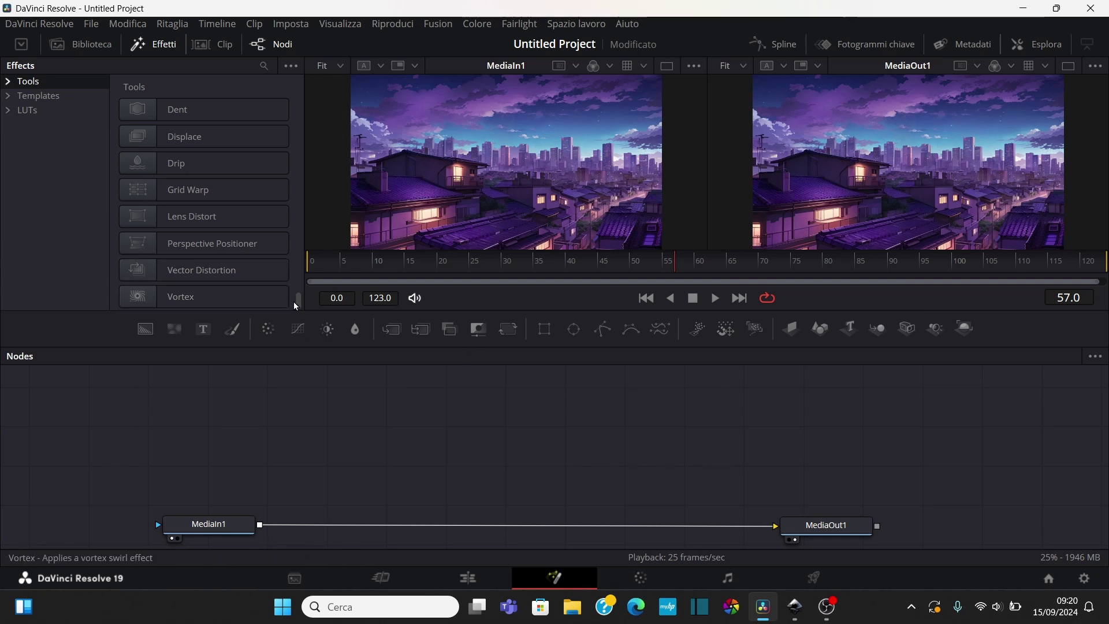
pyautogui.moveTo(298, 301); pyautogui.dragTo(298, 107)
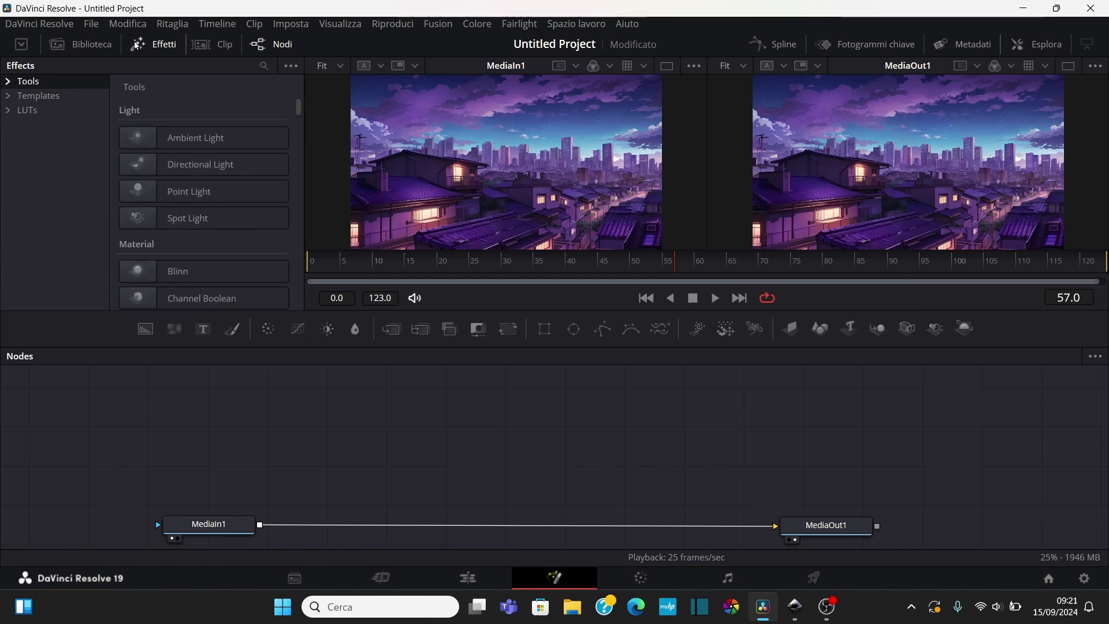
pyautogui.click(153, 45)
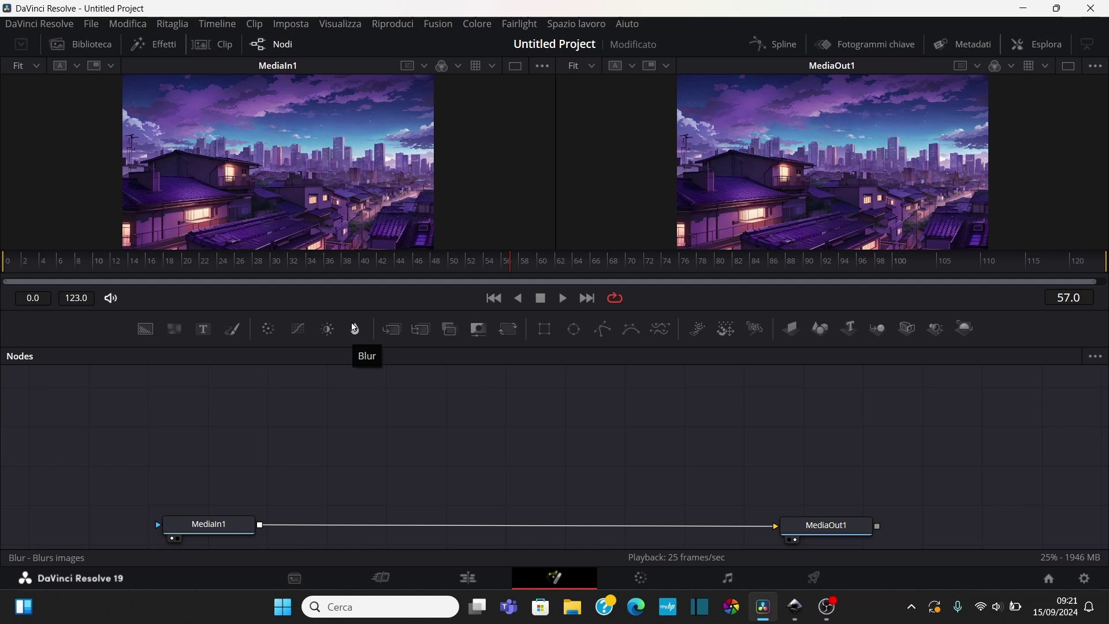
# - Add a Background node above MediaIn1 and show Background1 in the left viewer
pyautogui.moveTo(145, 329); pyautogui.dragTo(216, 491)
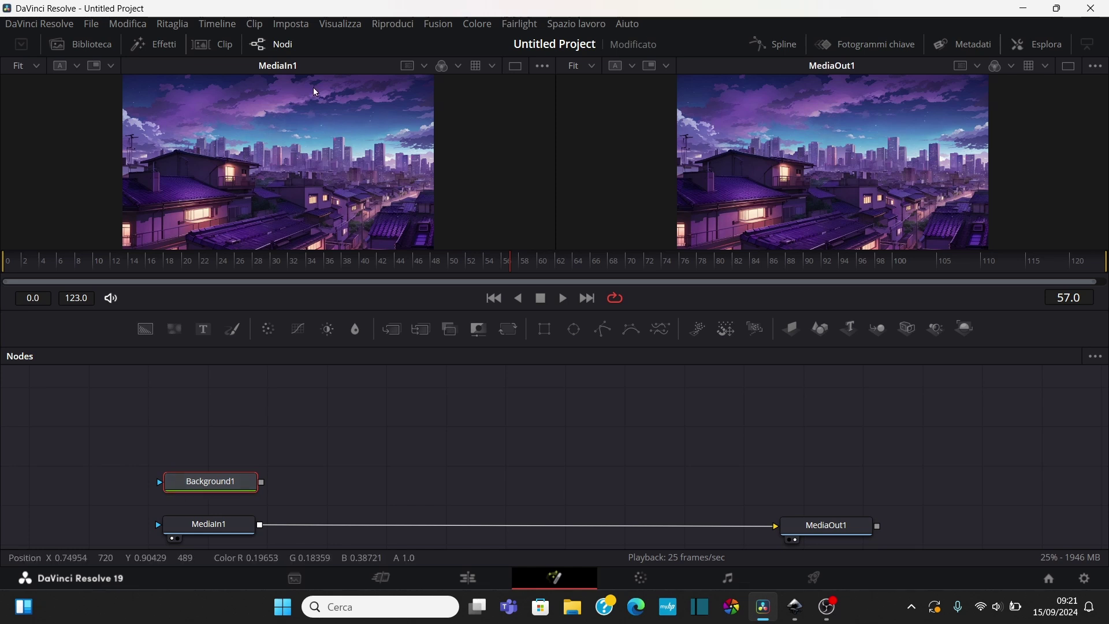
pyautogui.press('1')
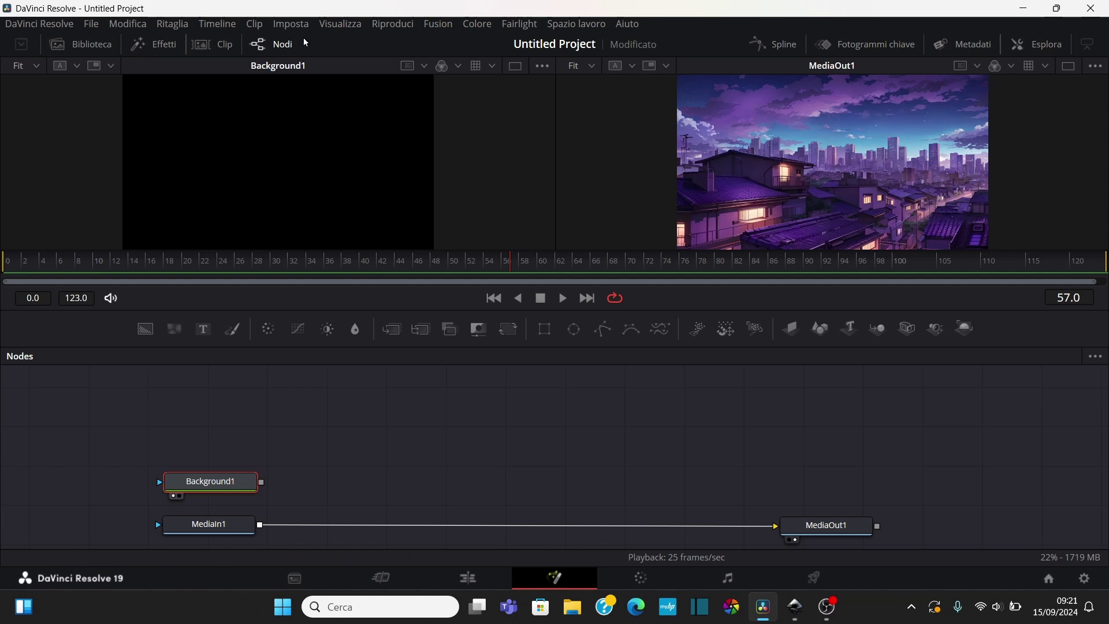
# - Set Background1's colour to yellow in the Inspector
pyautogui.click(1066, 44)
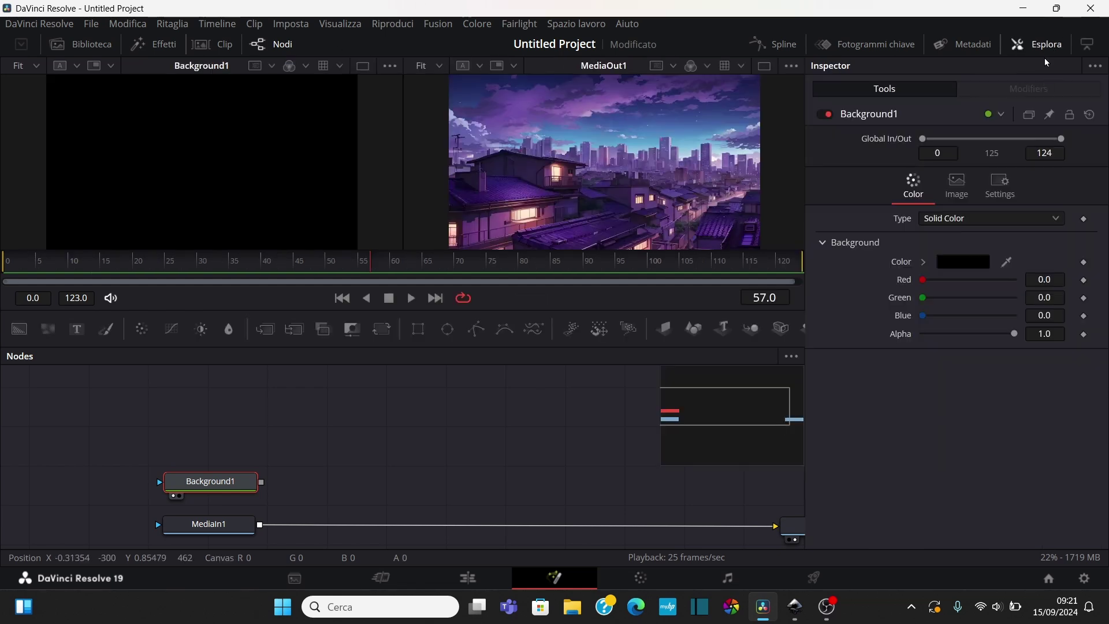
pyautogui.click(957, 265)
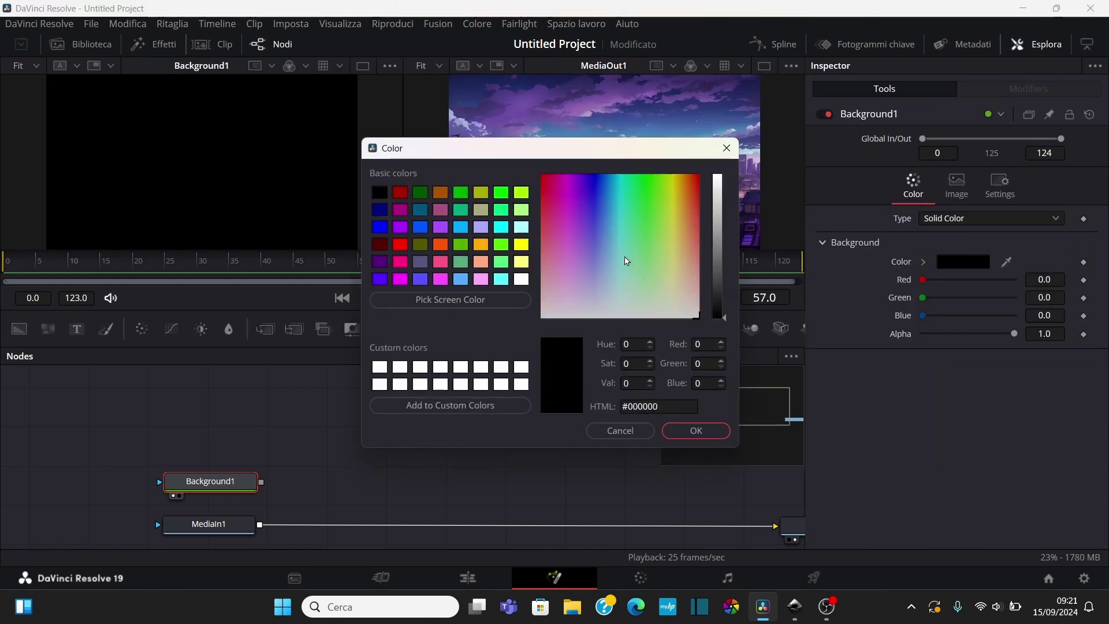
pyautogui.click(522, 245)
pyautogui.click(696, 431)
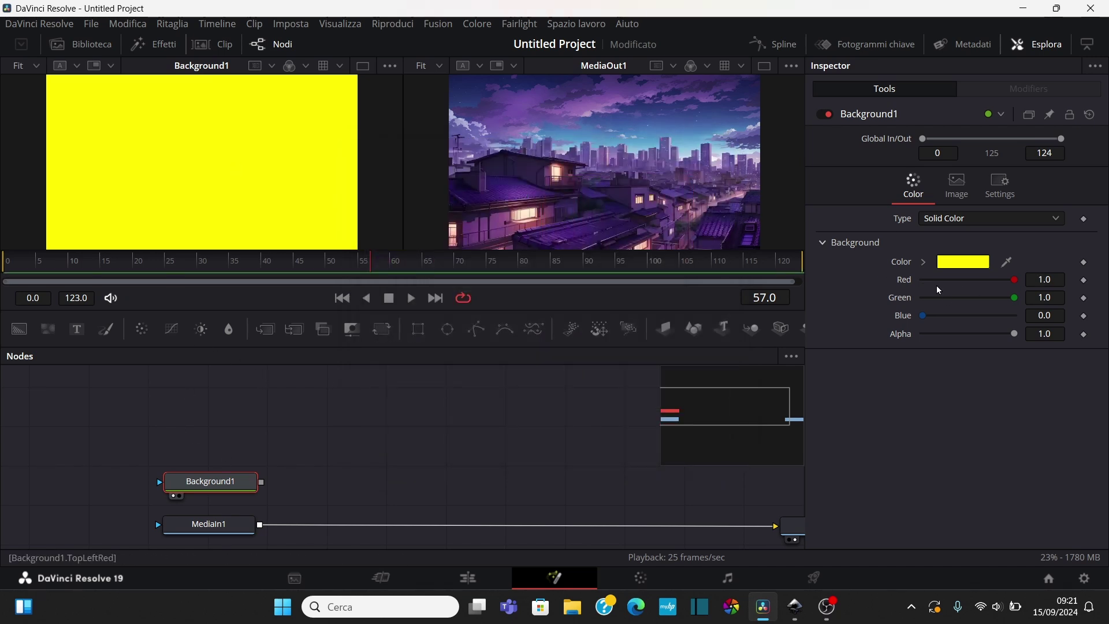
# - Try the Vertical and Gradient types, then set Background1's Type to Horizontal
pyautogui.click(1020, 218)
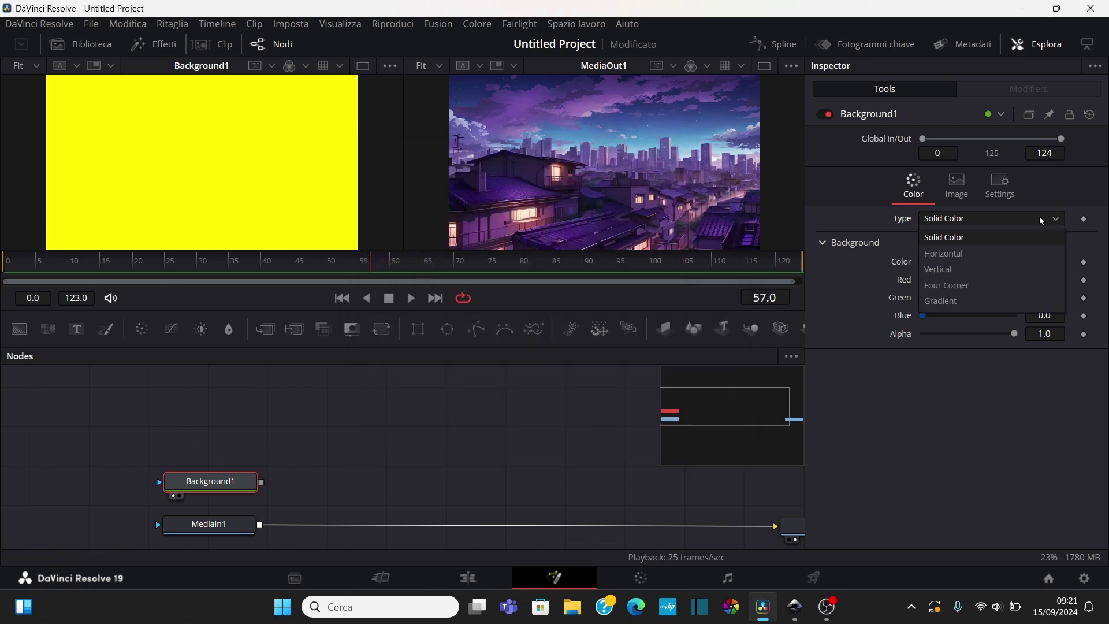
pyautogui.click(959, 255)
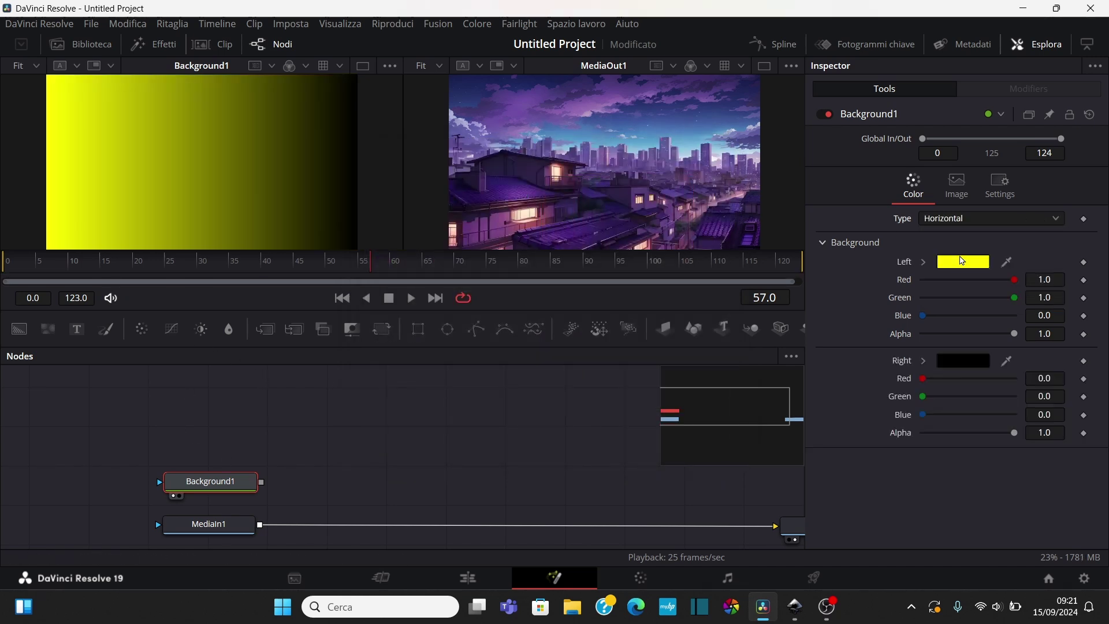
pyautogui.click(1029, 216)
pyautogui.click(955, 273)
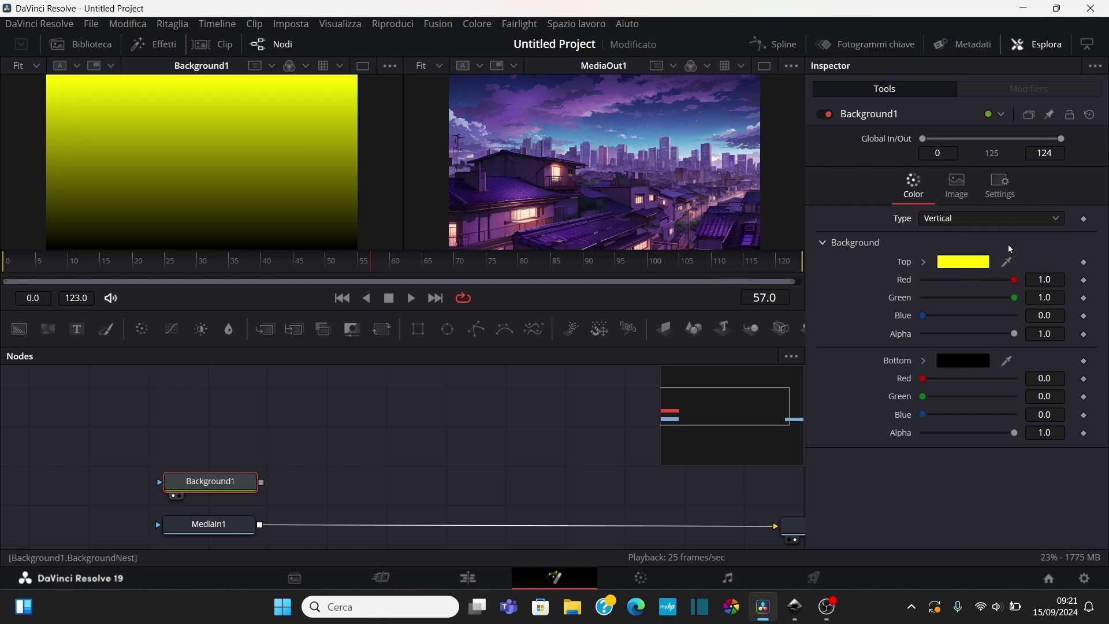
pyautogui.click(1034, 221)
pyautogui.click(963, 301)
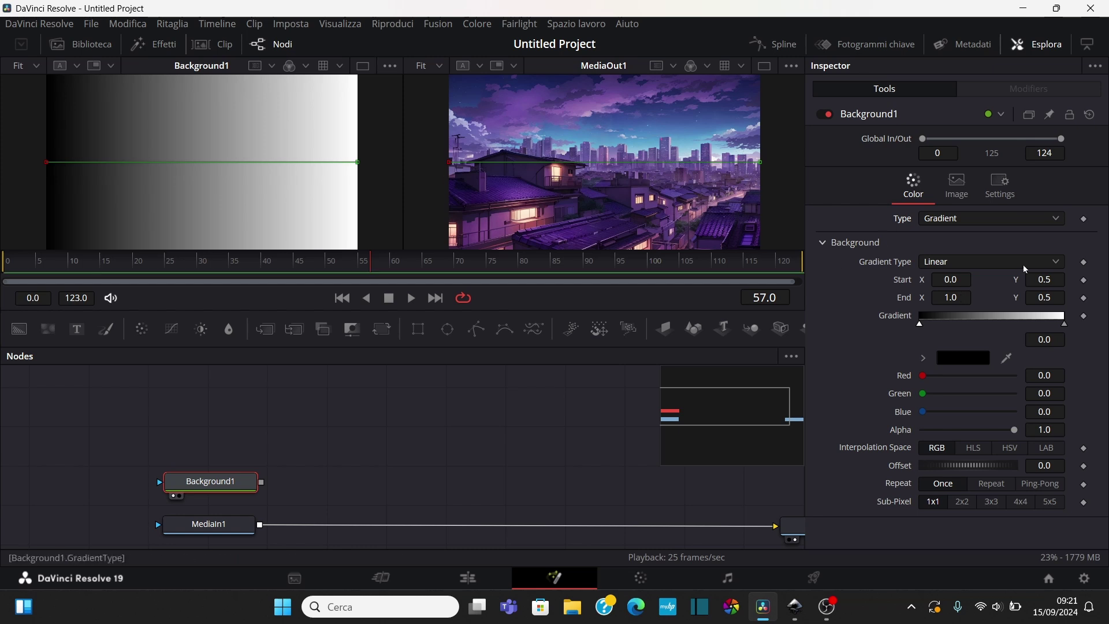
pyautogui.click(1044, 261)
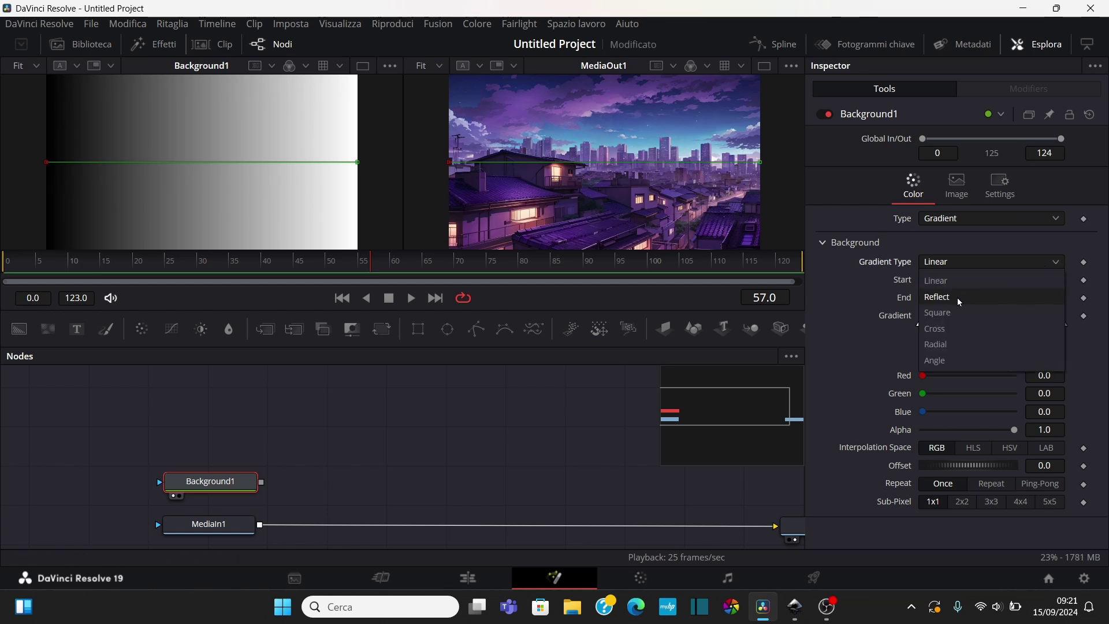
pyautogui.click(1006, 218)
pyautogui.click(972, 238)
pyautogui.click(1028, 222)
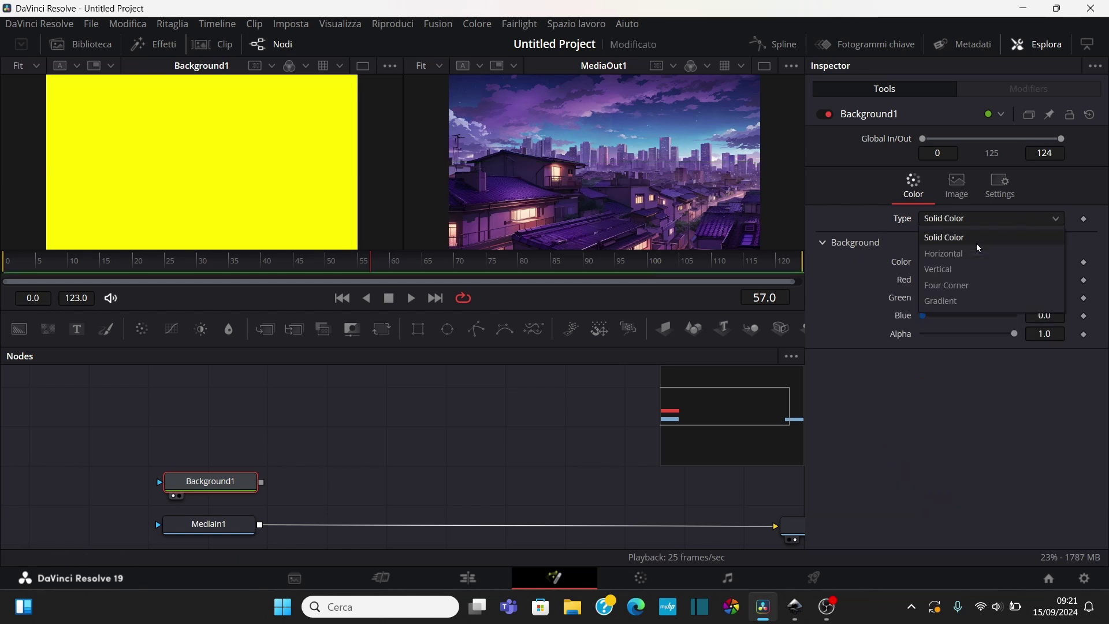
pyautogui.click(955, 253)
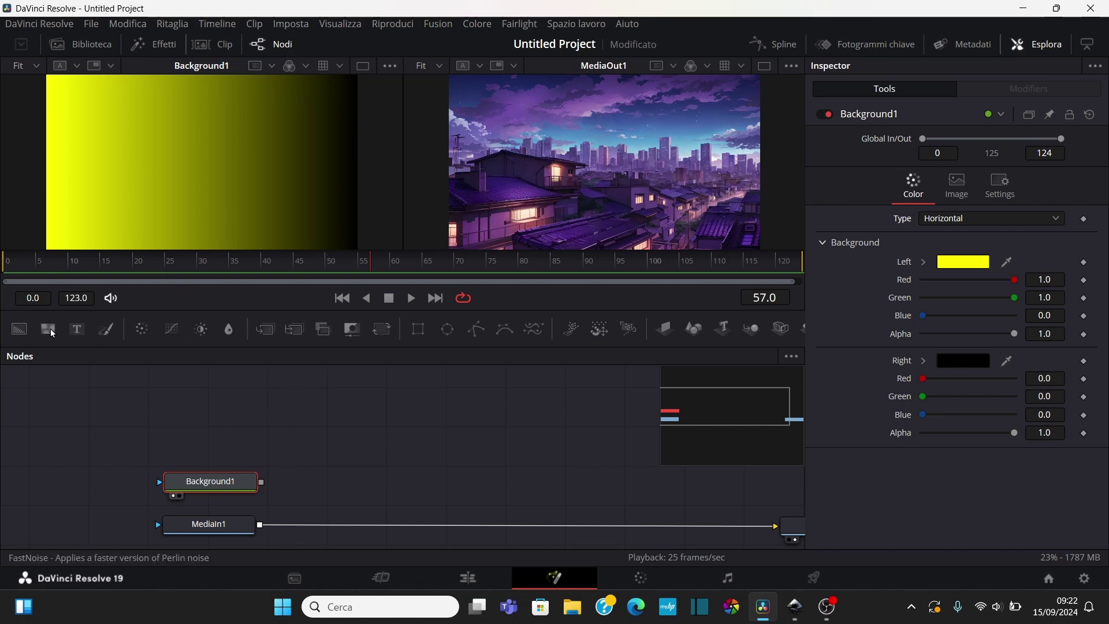
# - Add a FastNoise node above Background1, view it in the left viewer, and hide the Inspector
pyautogui.moveTo(47, 330); pyautogui.dragTo(217, 447)
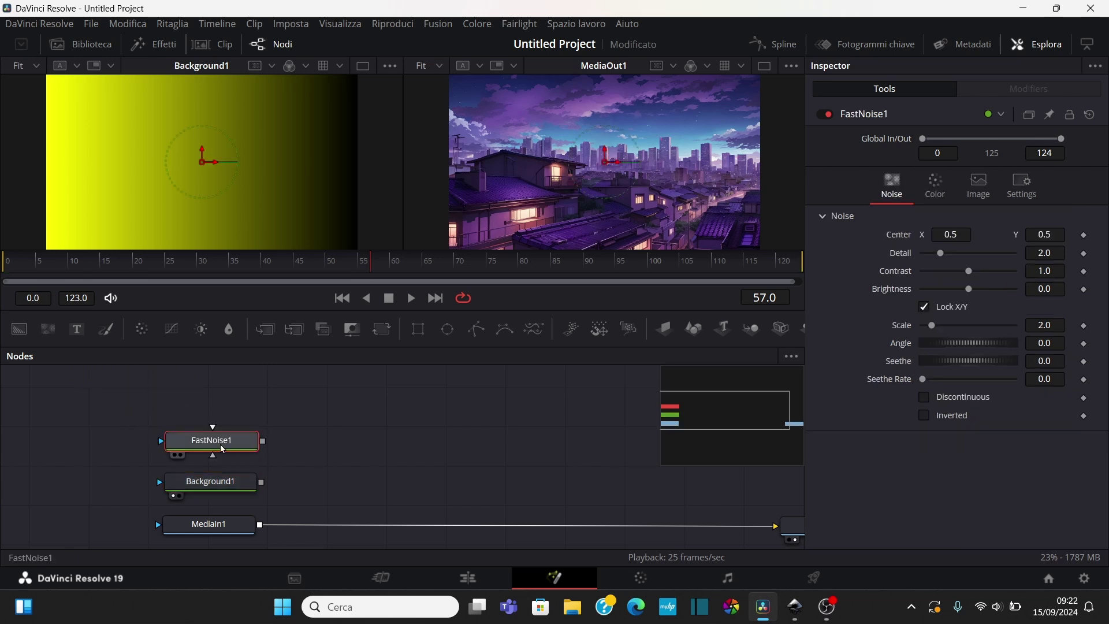
pyautogui.press('1')
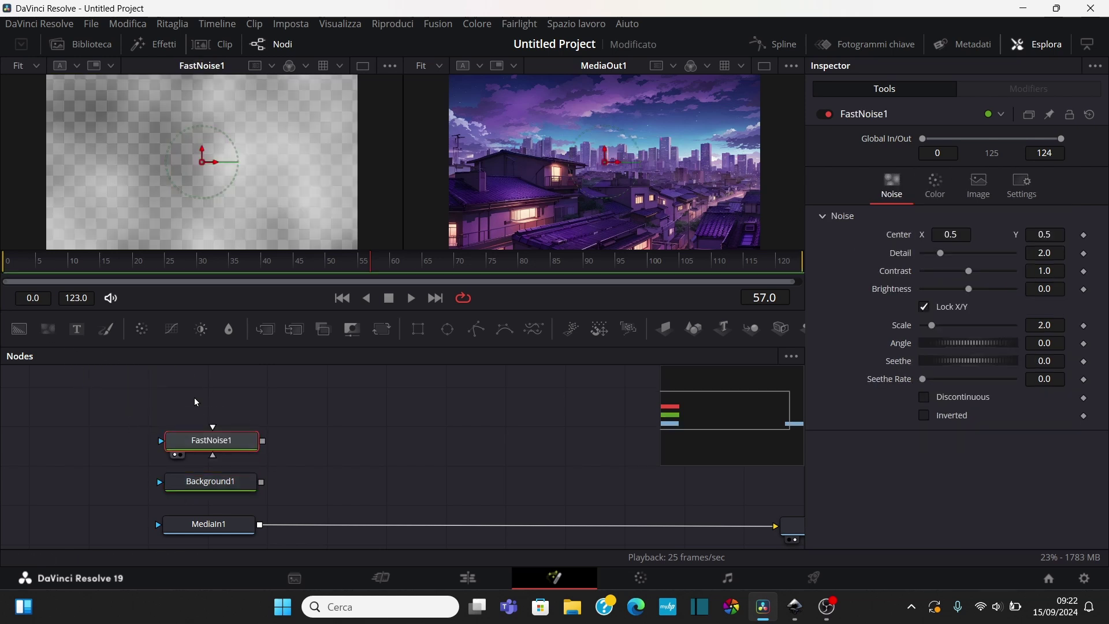
pyautogui.click(1038, 44)
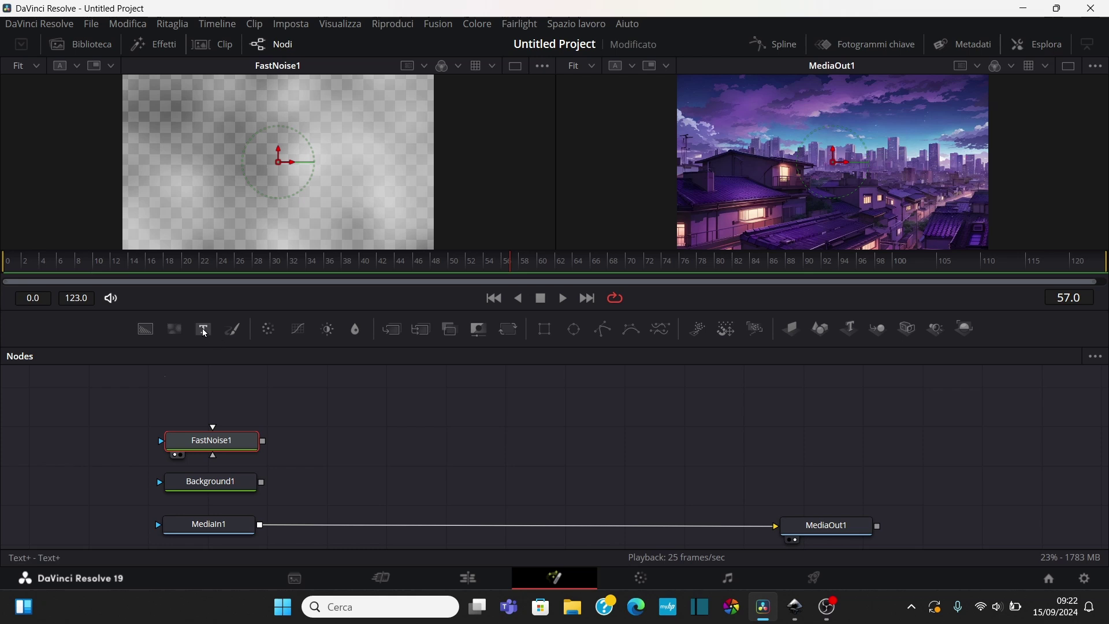
# - Add a Text+ node, view Text1 in the left viewer, and enter the text 'Fusion page'
pyautogui.moveTo(219, 383); pyautogui.dragTo(214, 401)
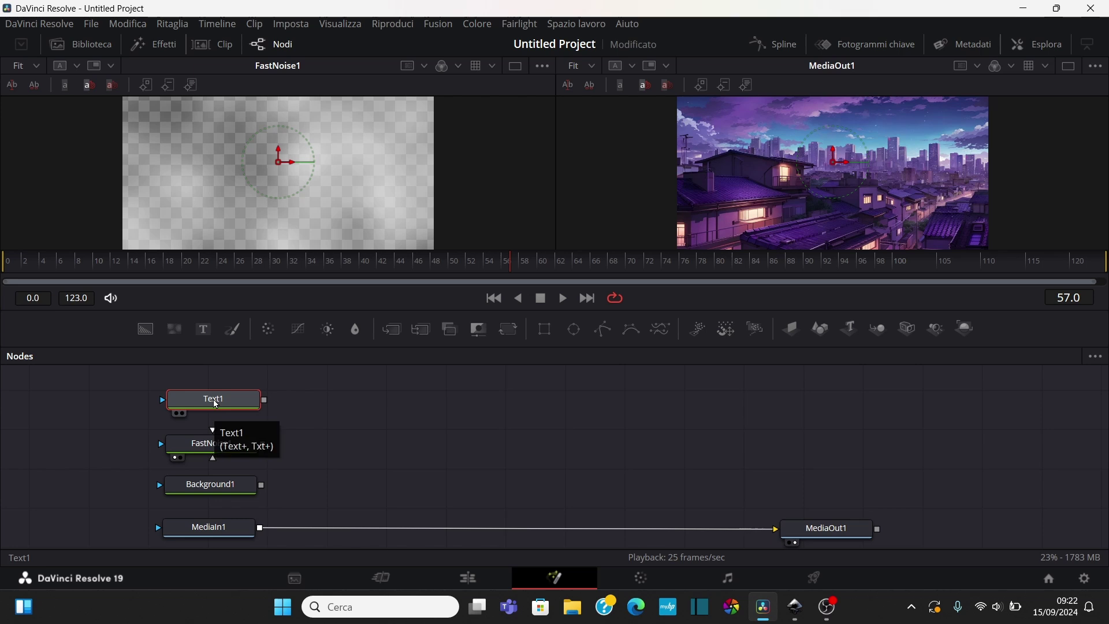
pyautogui.press('1')
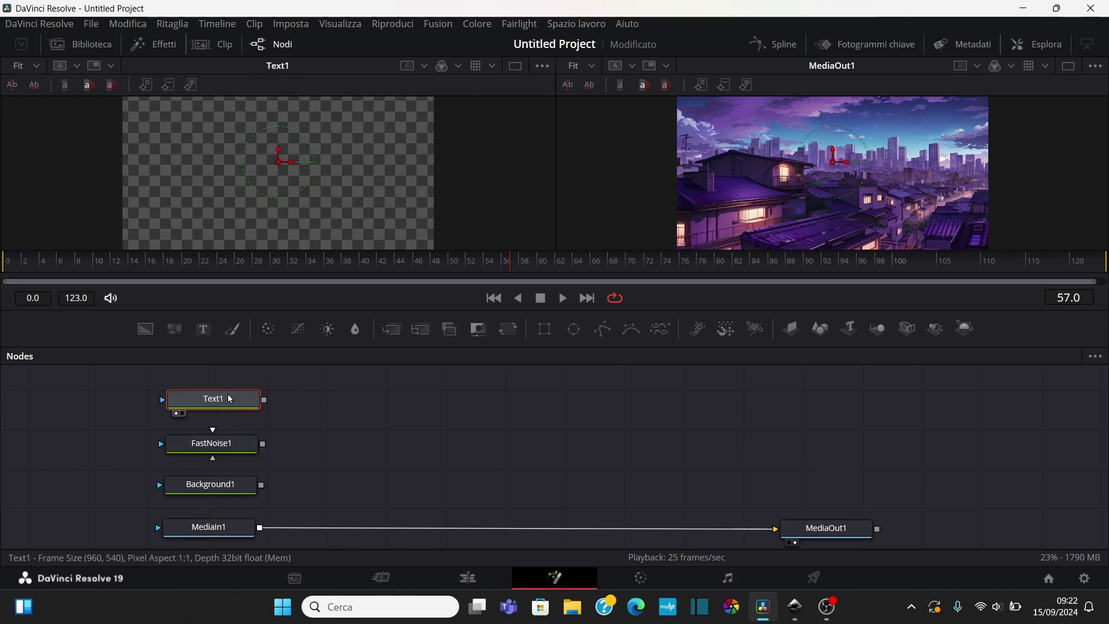
pyautogui.click(1047, 46)
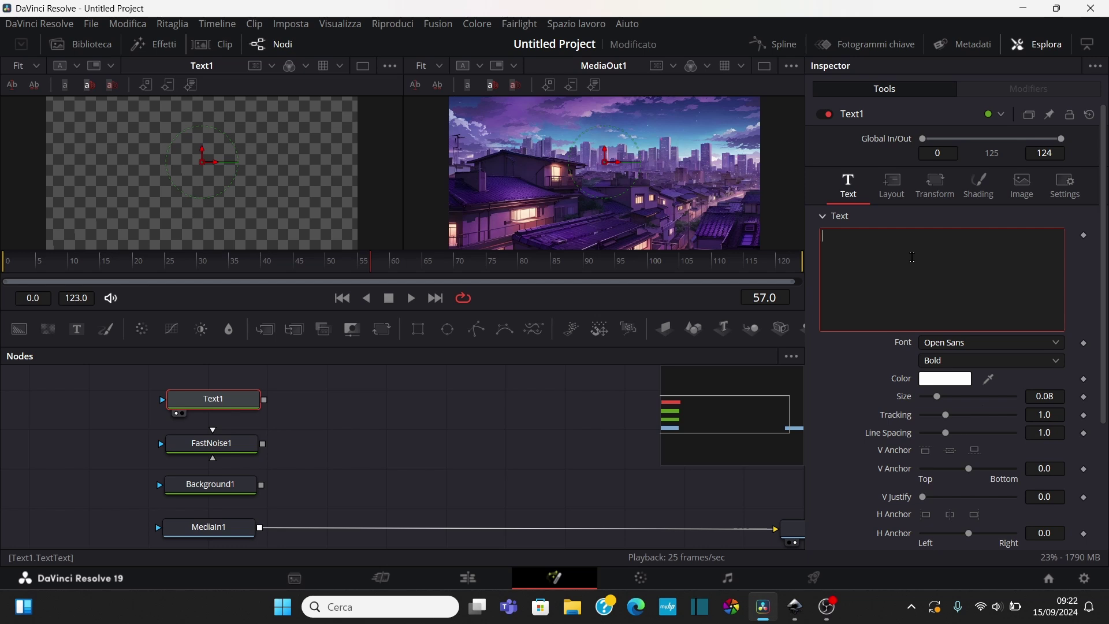
pyautogui.write('Fusio')
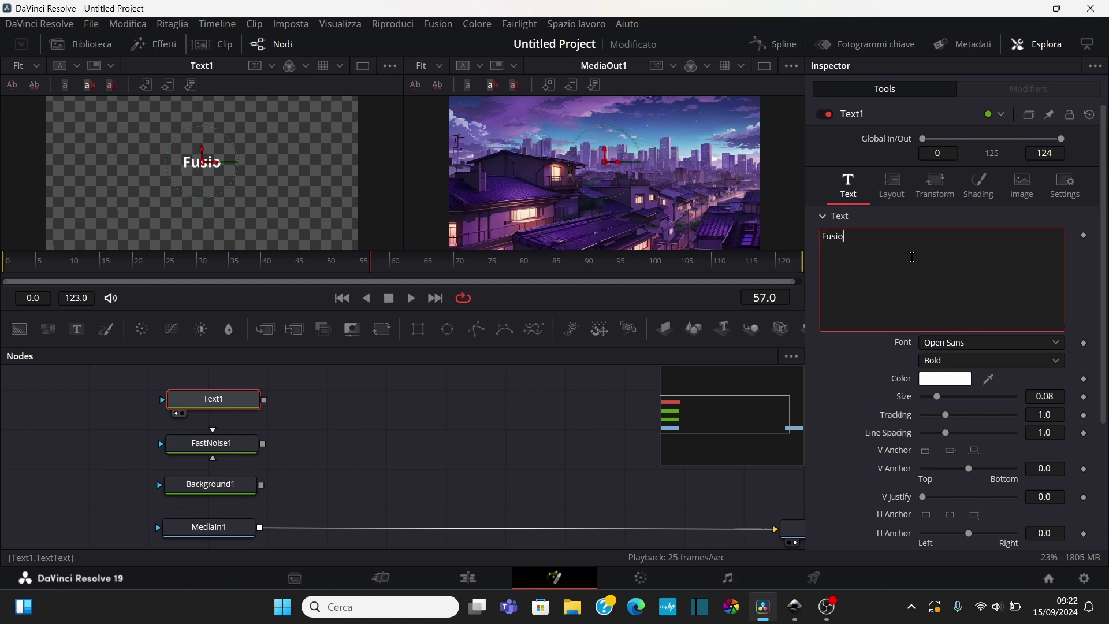
pyautogui.write('n page')
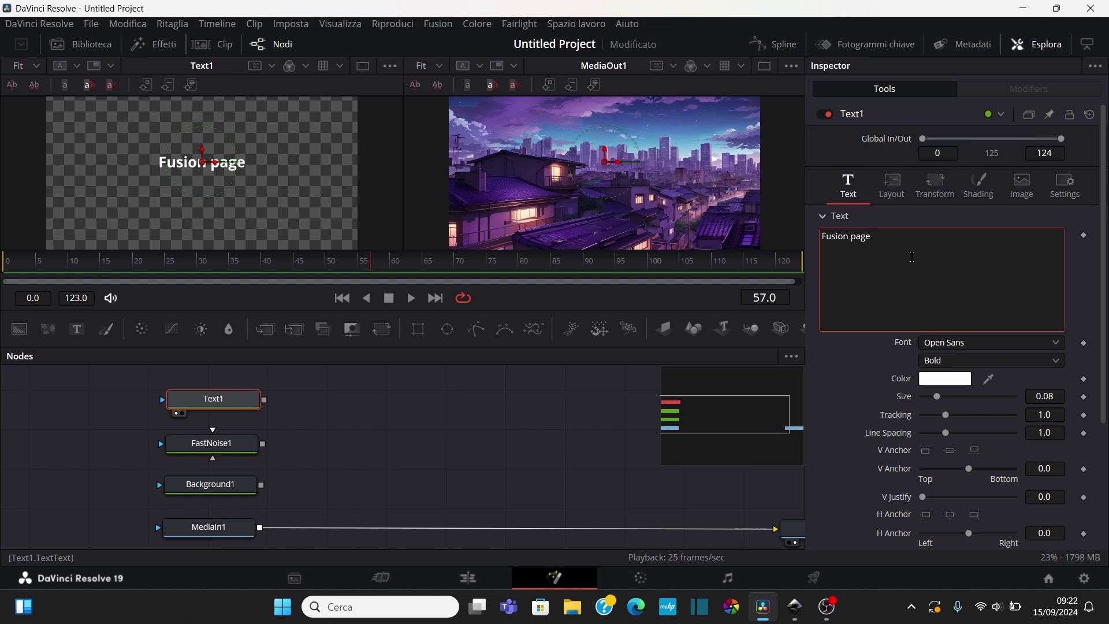
# - Make the text green, enlarge it to size 0.1732, and deselect Text1
pyautogui.click(961, 383)
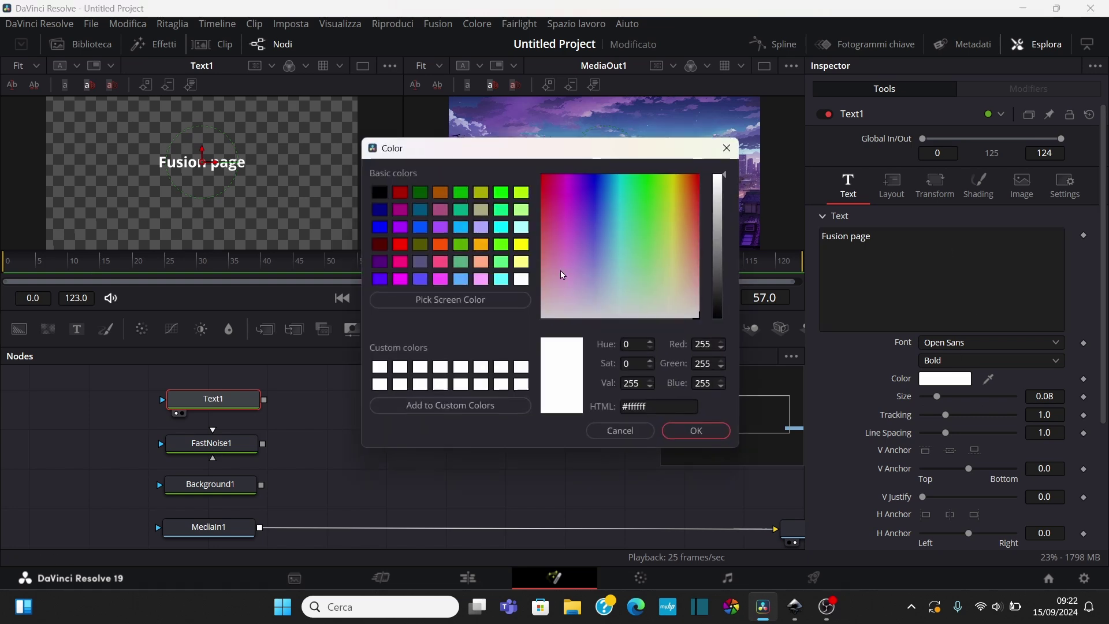
pyautogui.click(504, 245)
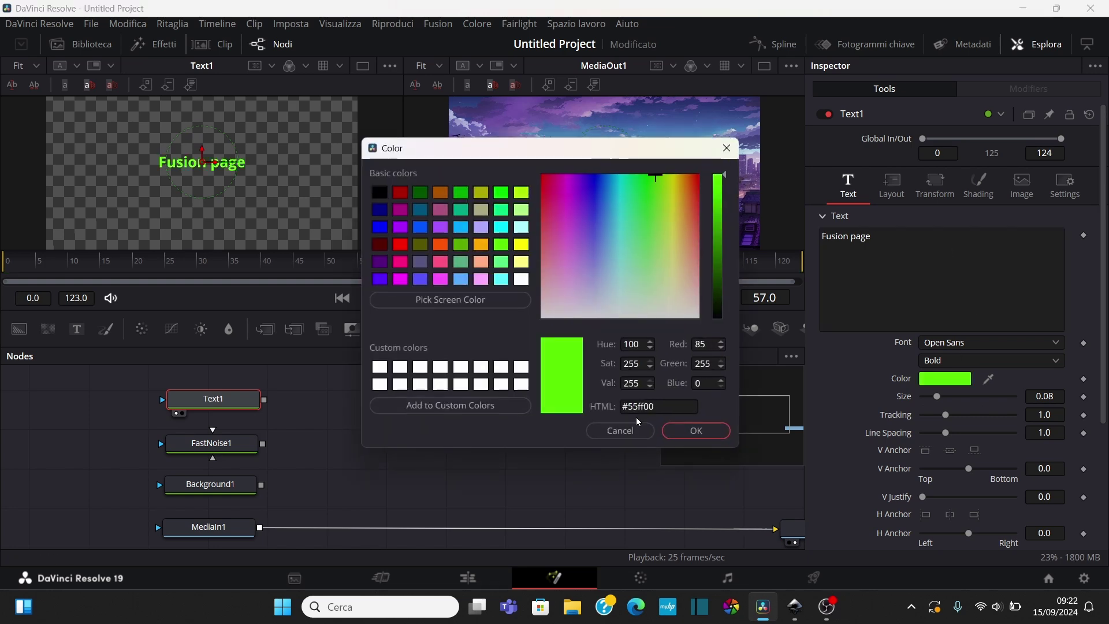
pyautogui.click(696, 430)
pyautogui.moveTo(936, 401); pyautogui.dragTo(952, 425)
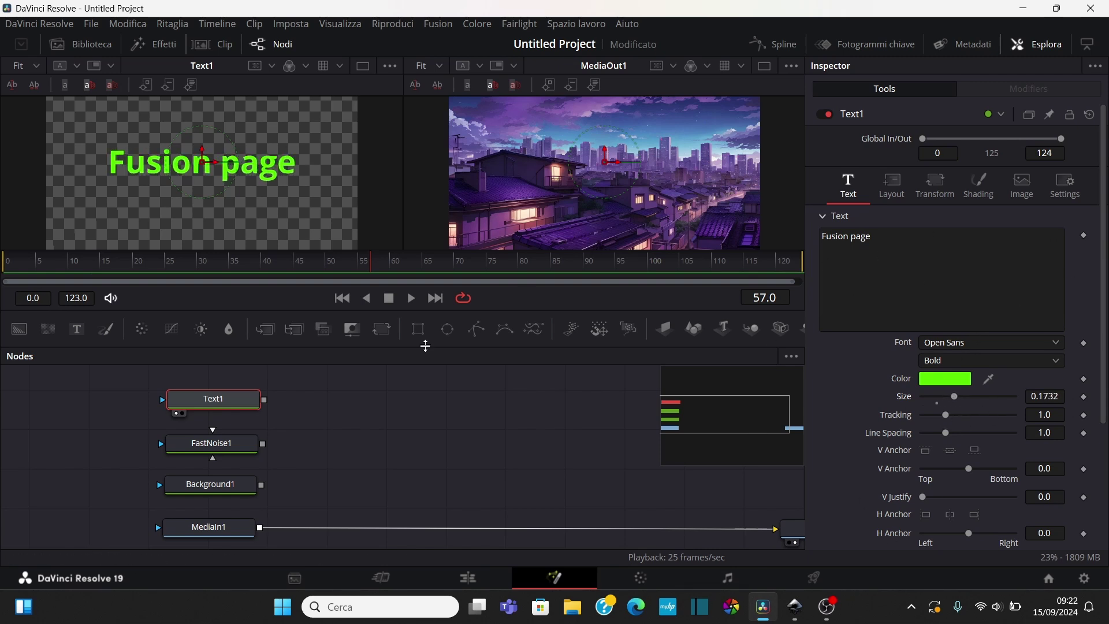
pyautogui.click(352, 413)
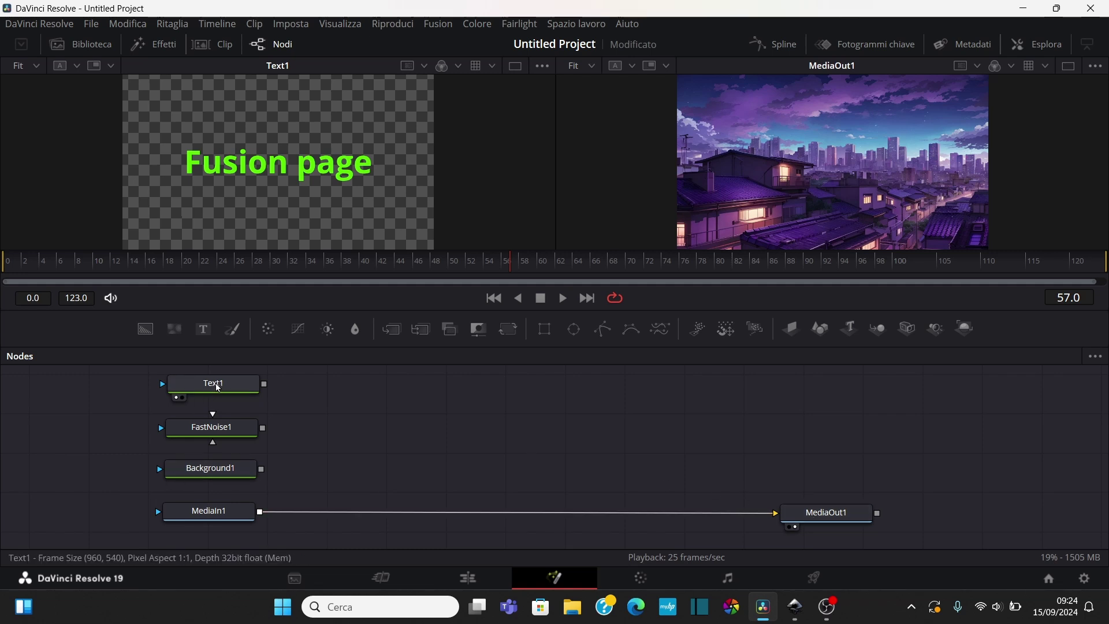
# - Move Text1 aside and insert a Merge node on the MediaIn1–MediaOut1 link
pyautogui.moveTo(209, 390); pyautogui.dragTo(369, 394)
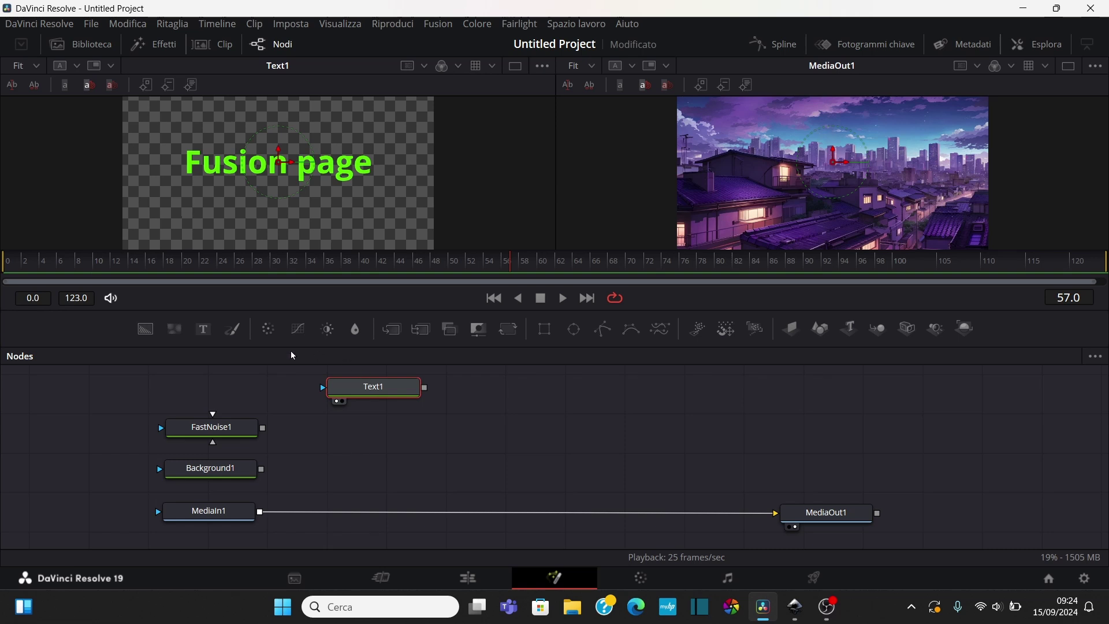
pyautogui.moveTo(392, 392); pyautogui.dragTo(411, 408)
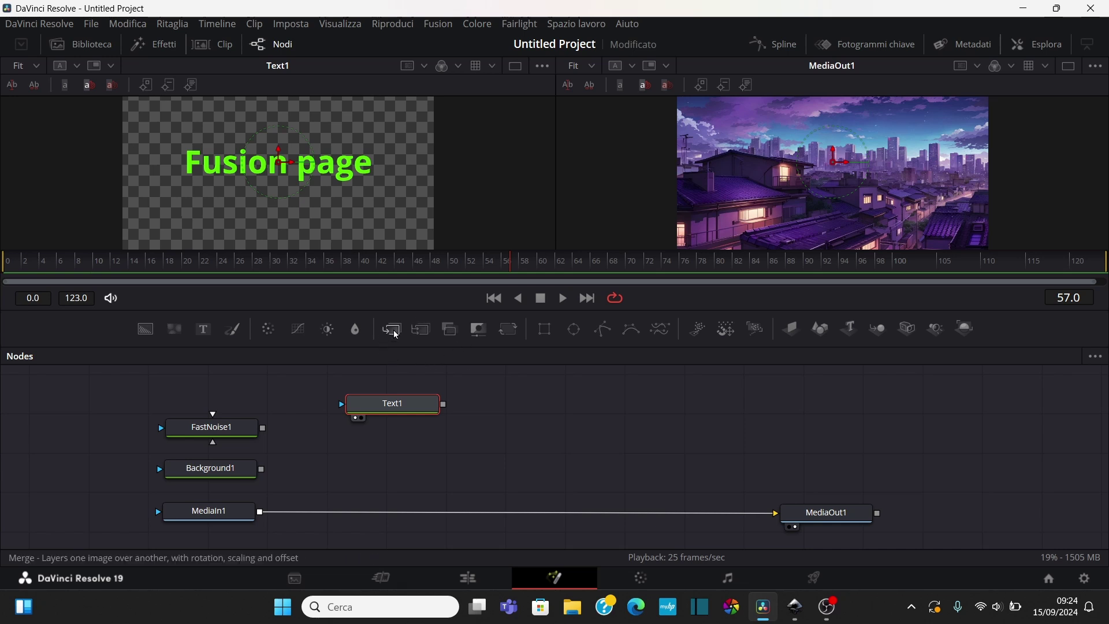
pyautogui.moveTo(396, 334); pyautogui.dragTo(424, 516)
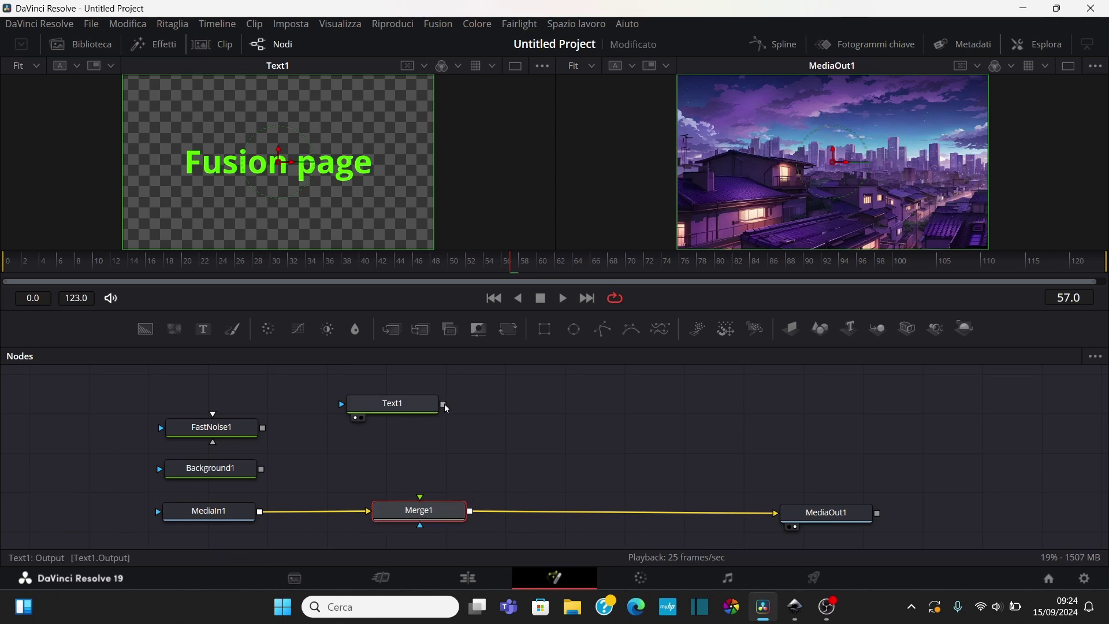
# - Wire Text1 into Merge1's foreground input, then disconnect it again
pyautogui.moveTo(446, 408); pyautogui.dragTo(435, 446)
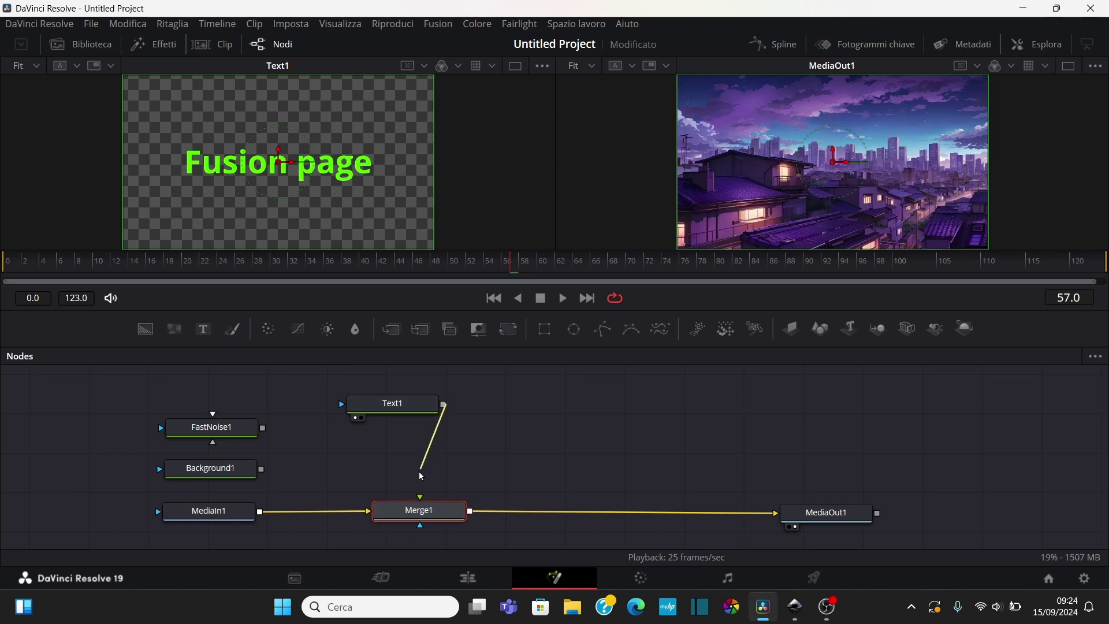
pyautogui.moveTo(417, 499); pyautogui.dragTo(407, 503)
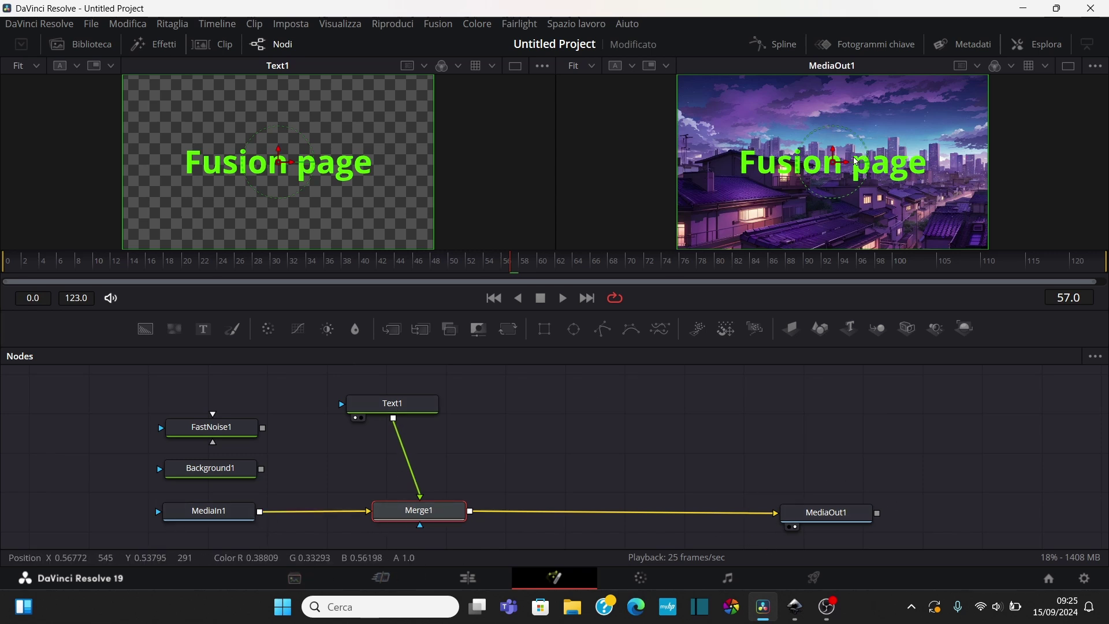
pyautogui.click(422, 497)
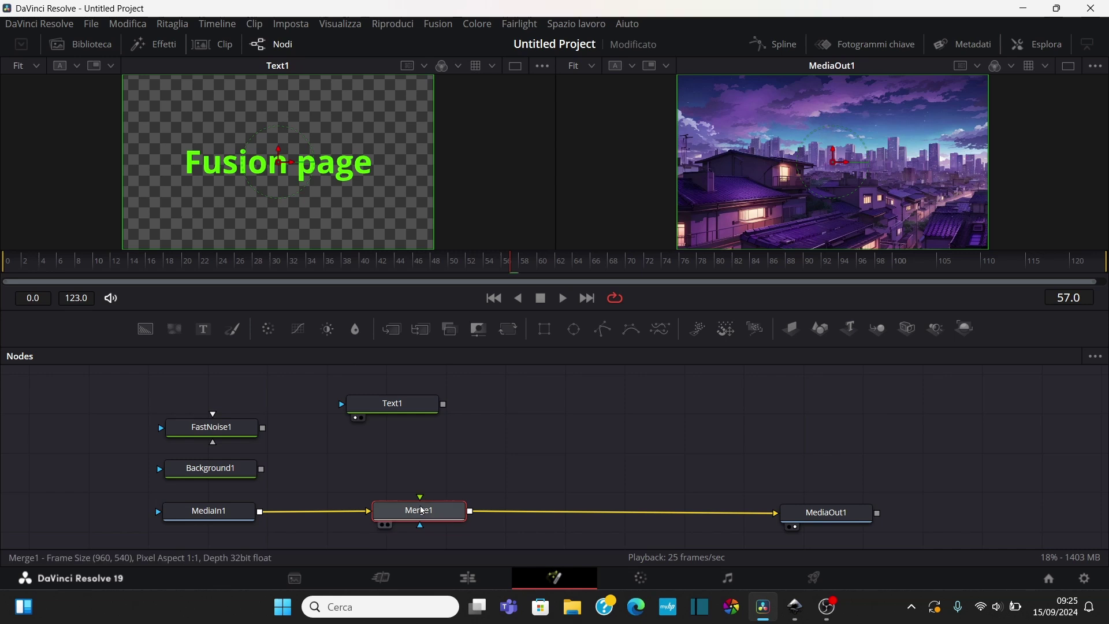
# - Delete Merge1 so MediaIn1 feeds MediaOut1 directly, move Text1 back above FastNoise1, and enlarge the node area
pyautogui.press('Delete')
pyautogui.moveTo(403, 404); pyautogui.dragTo(222, 389)
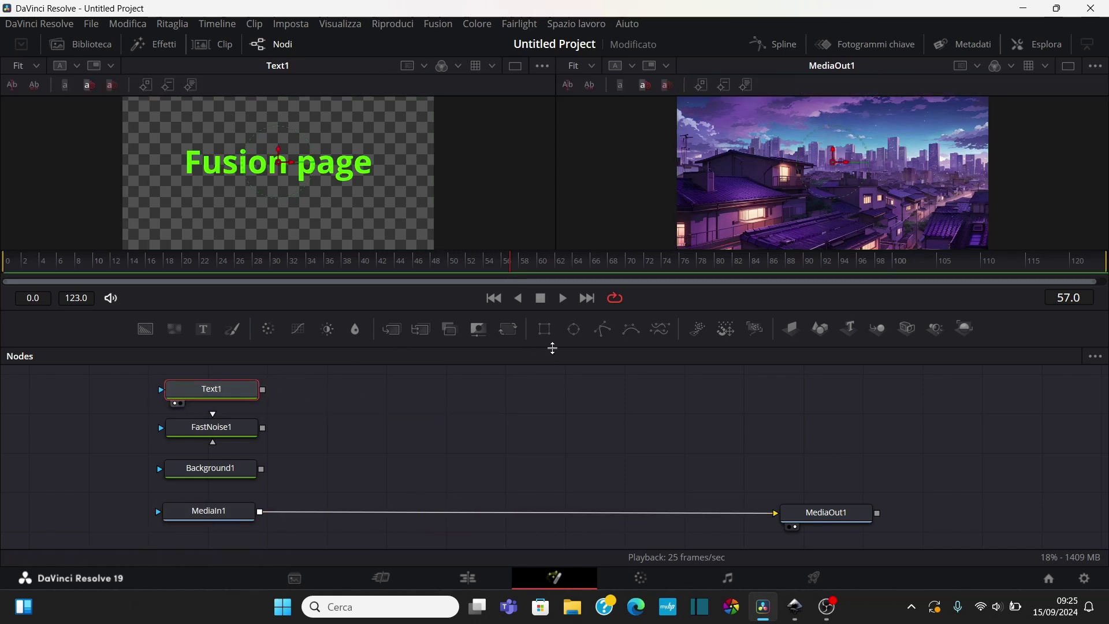
pyautogui.moveTo(553, 348); pyautogui.dragTo(552, 291)
pyautogui.moveTo(130, 314)
pyautogui.mouseDown()
pyautogui.moveTo(182, 471)
pyautogui.moveTo(917, 569)
pyautogui.mouseUp()
pyautogui.scroll(2, 708, 442)
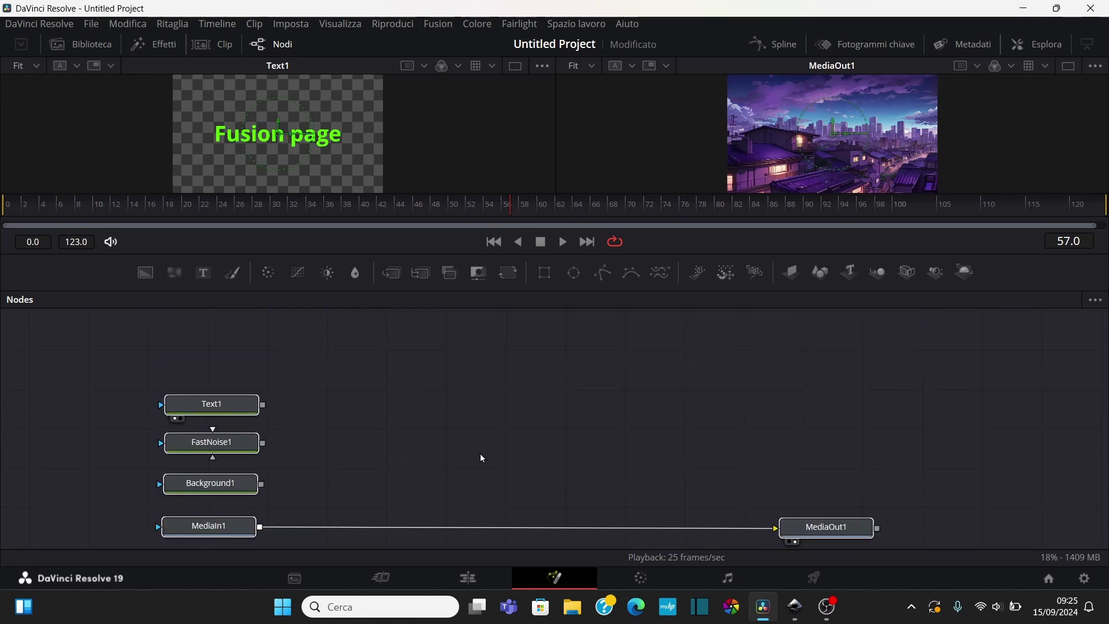
pyautogui.click(491, 430)
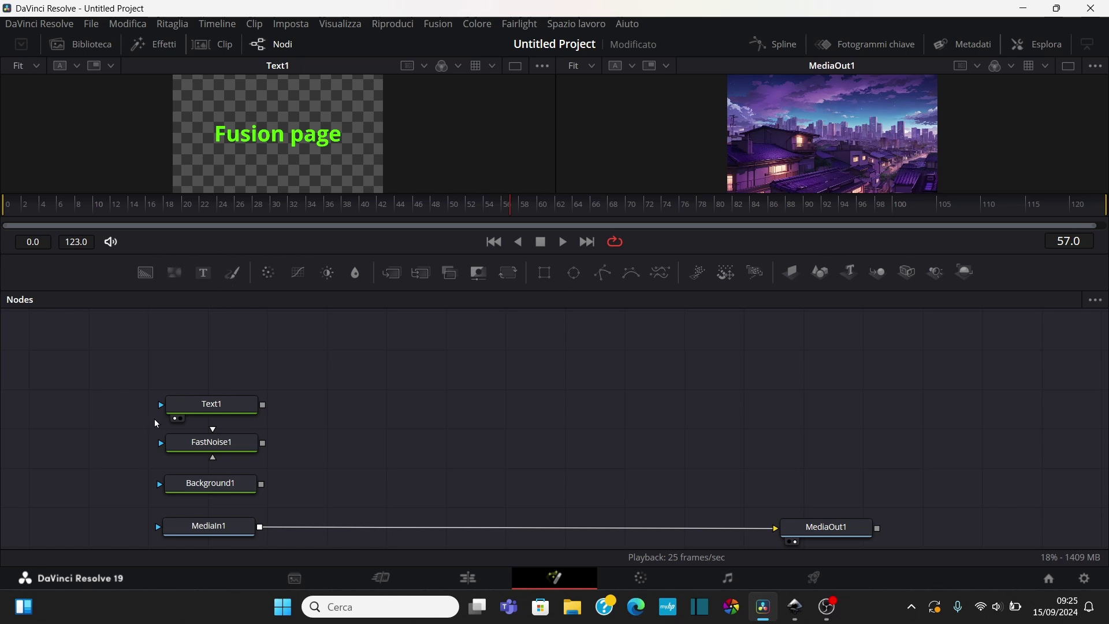
pyautogui.scroll(-1, 187, 413)
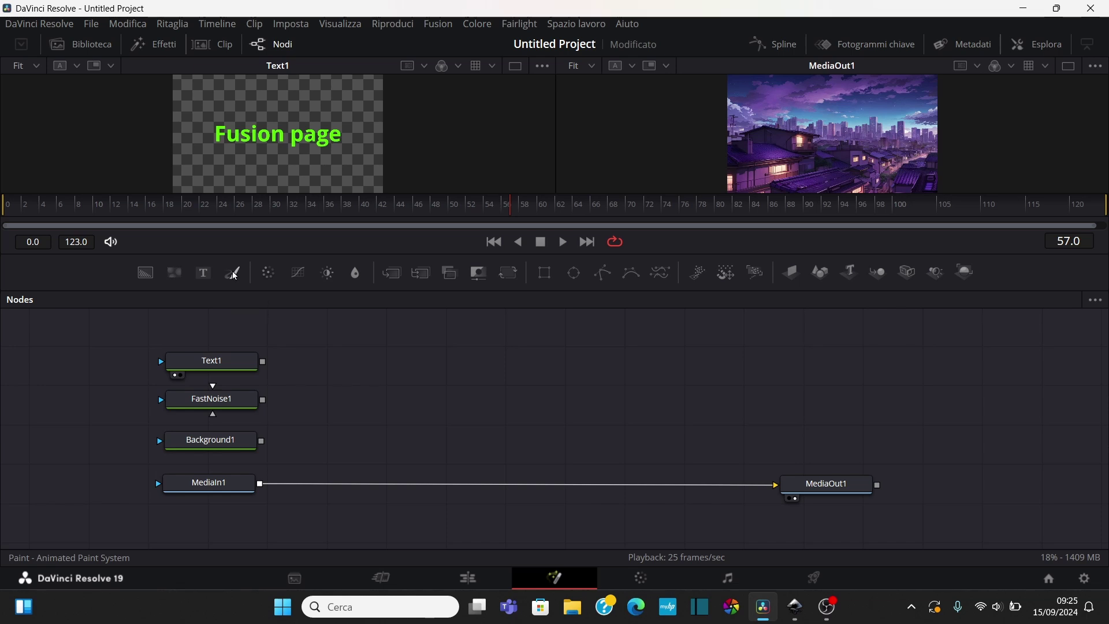
# - Add an unconnected Paint node to the graph just above Text1
pyautogui.moveTo(234, 276); pyautogui.dragTo(222, 333)
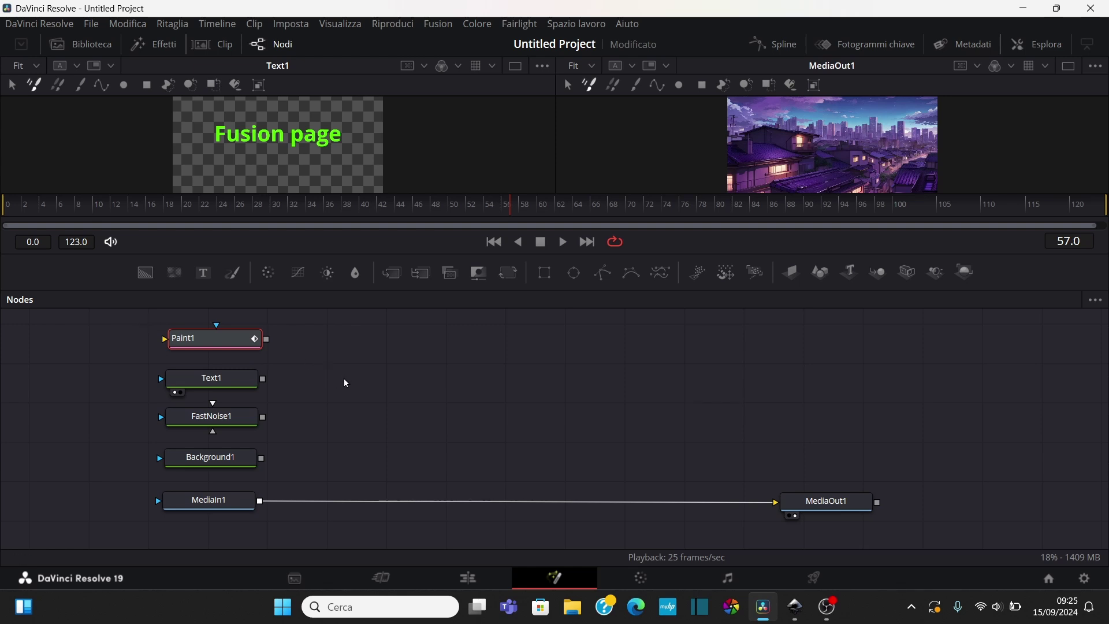
pyautogui.scroll(-2, 344, 378)
pyautogui.scroll(1, 358, 366)
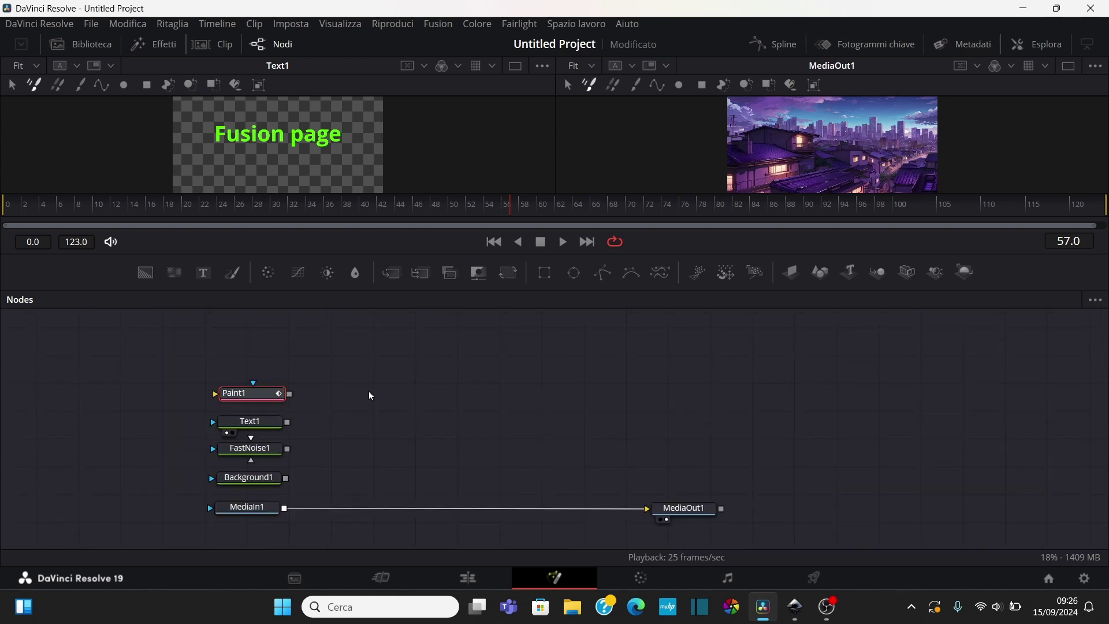
pyautogui.scroll(1, 393, 383)
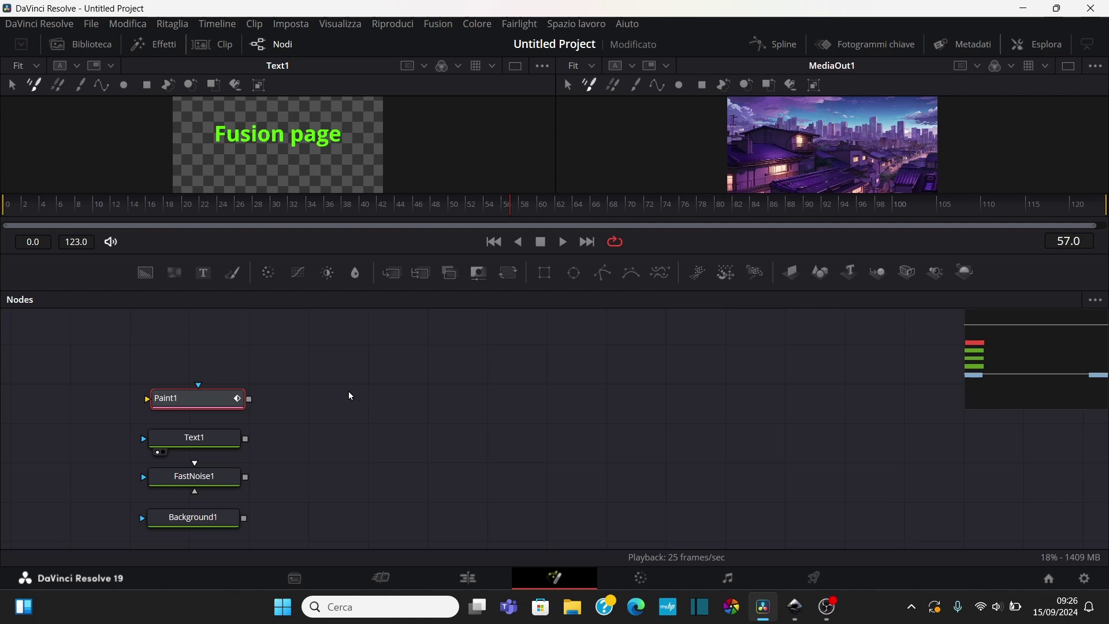
pyautogui.scroll(-1, 349, 390)
pyautogui.scroll(1, 340, 442)
pyautogui.scroll(-2, 339, 441)
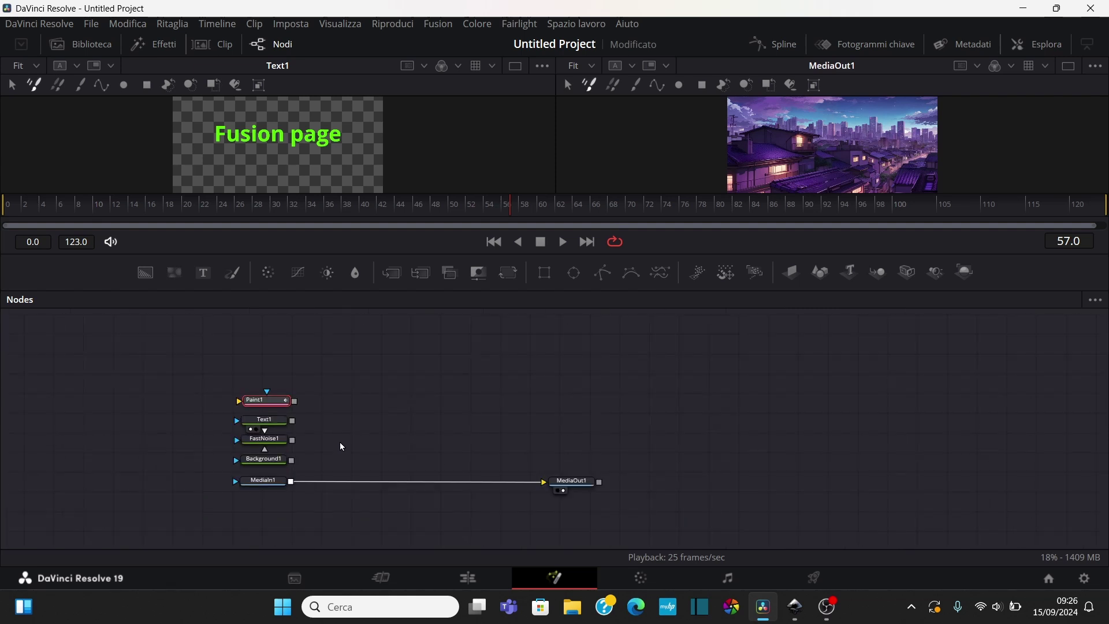
pyautogui.scroll(1, 340, 442)
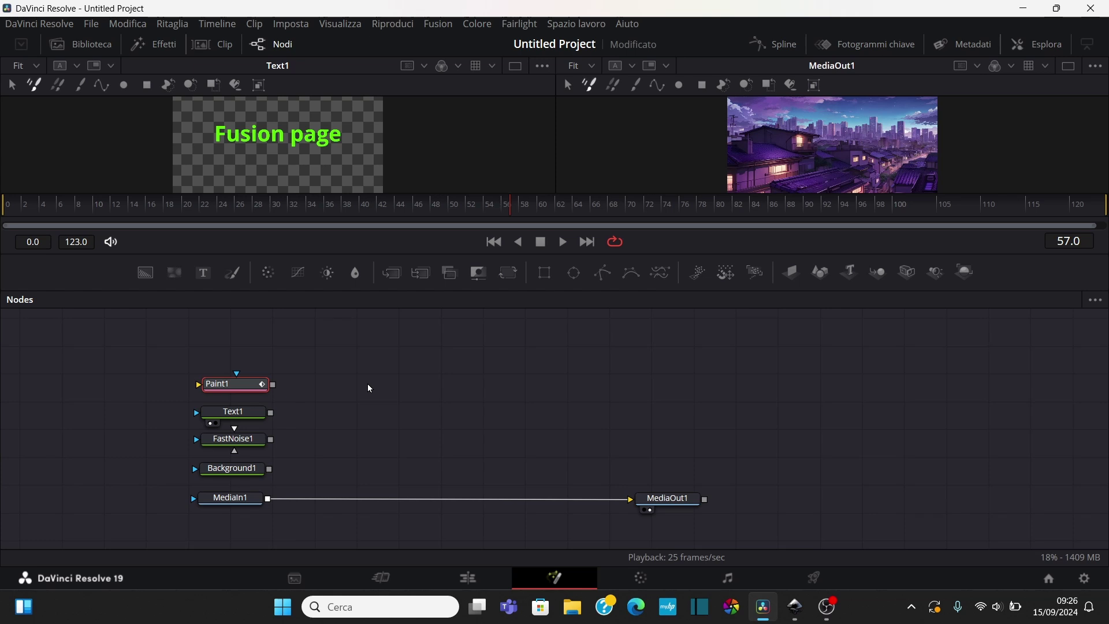
# - Add an Underlay via tool search 'under' and stretch it around Paint1, Text1, FastNoise1, Background1 and MediaIn1
pyautogui.hotkey('shift', 'space')
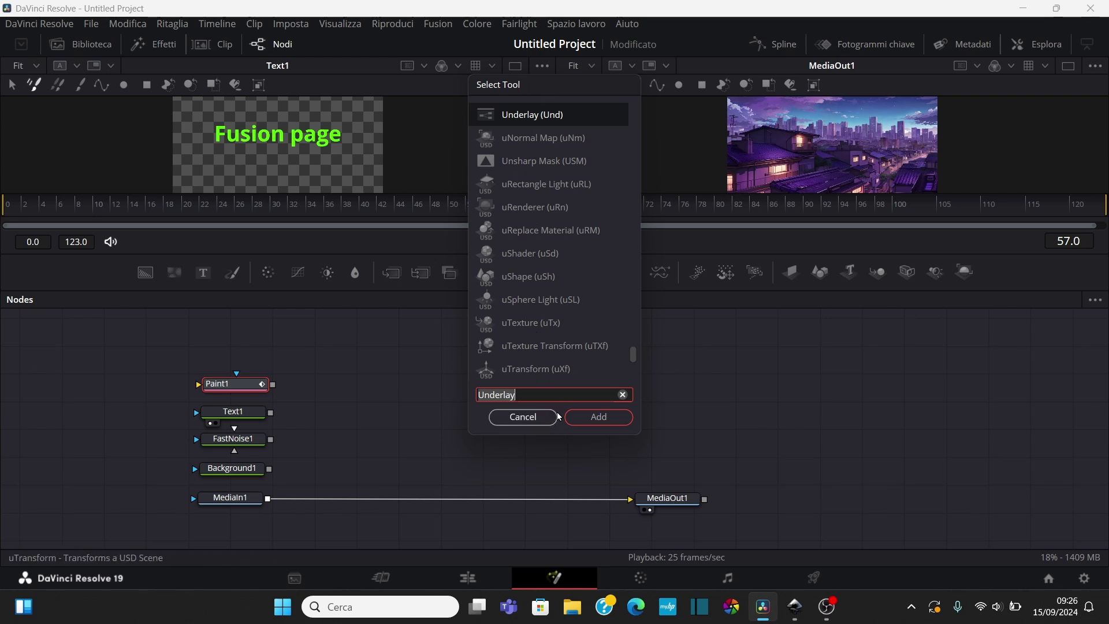
pyautogui.hotkey('ctrl', 'a')
pyautogui.write('under')
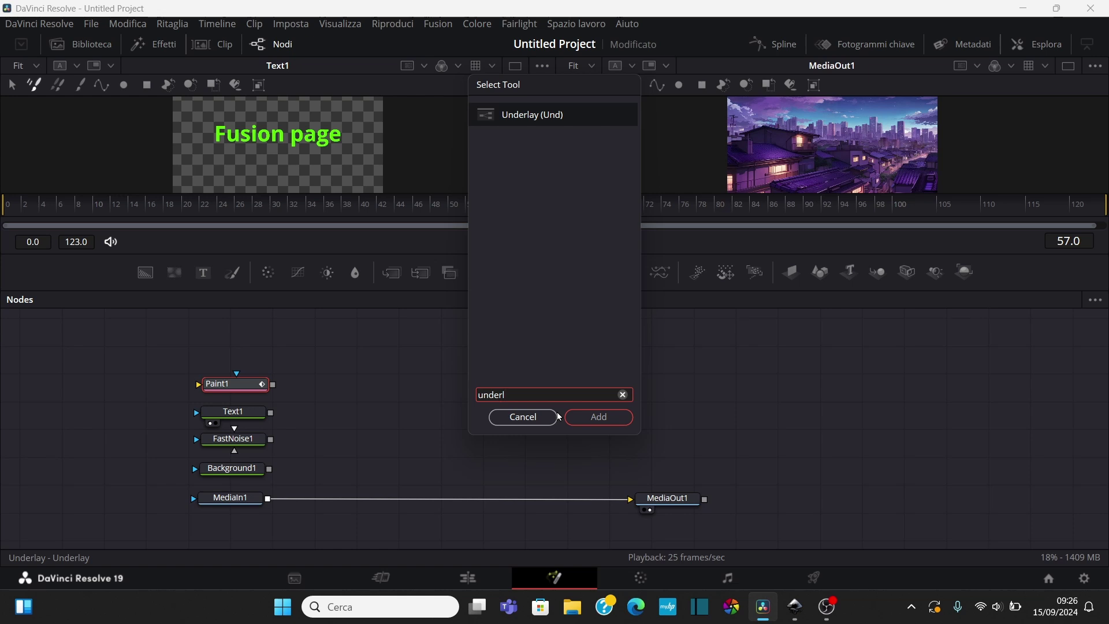
pyautogui.click(607, 416)
pyautogui.moveTo(290, 404); pyautogui.dragTo(288, 523)
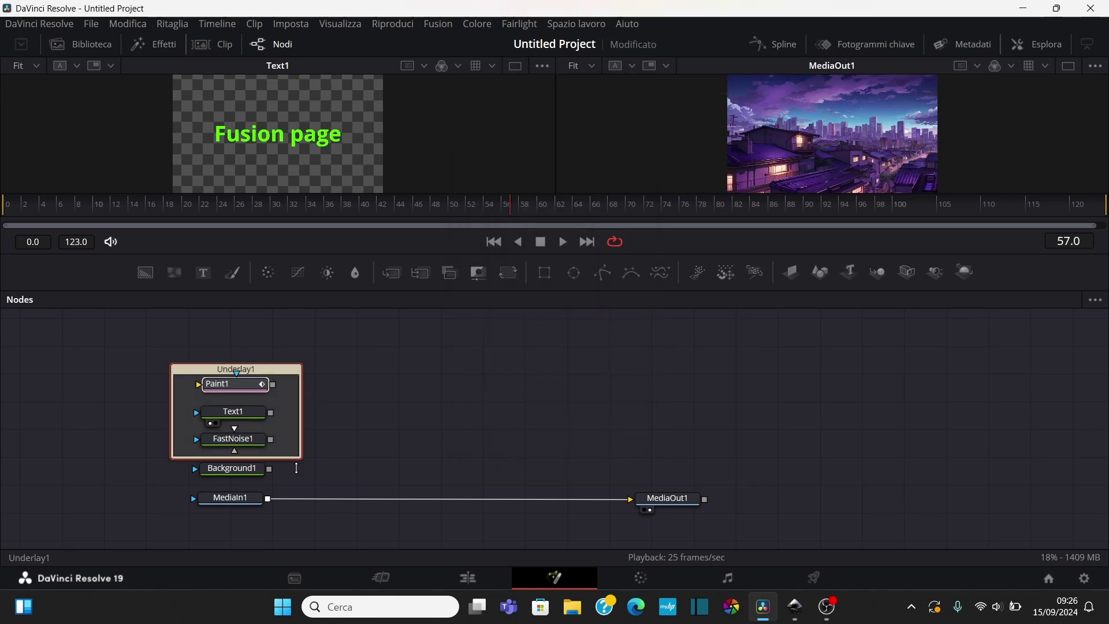
pyautogui.click(304, 507)
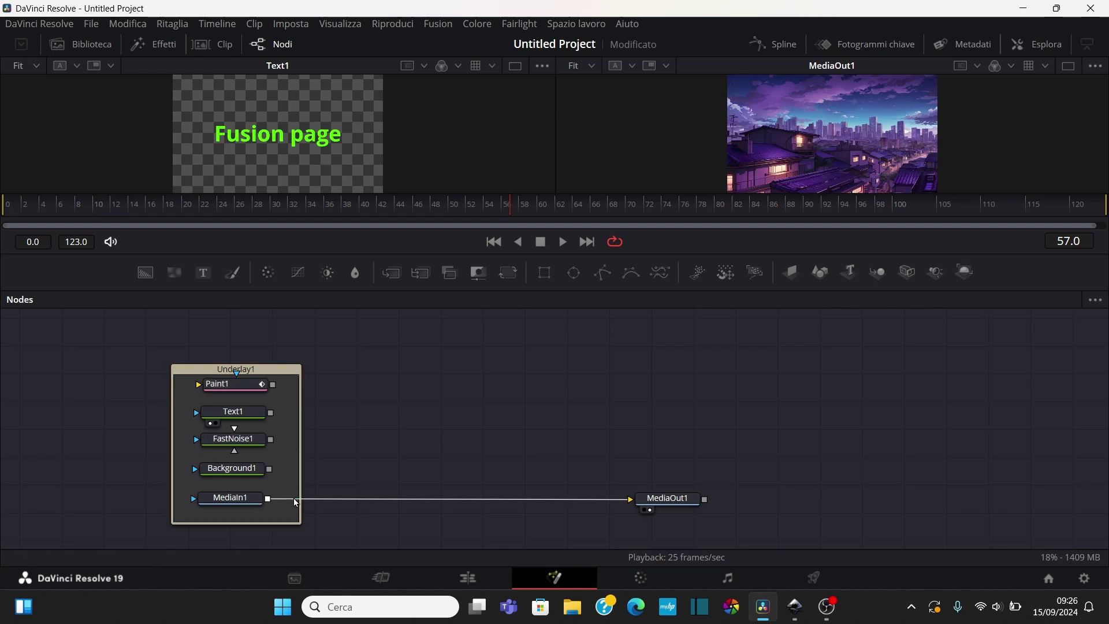
pyautogui.moveTo(274, 376); pyautogui.dragTo(249, 354)
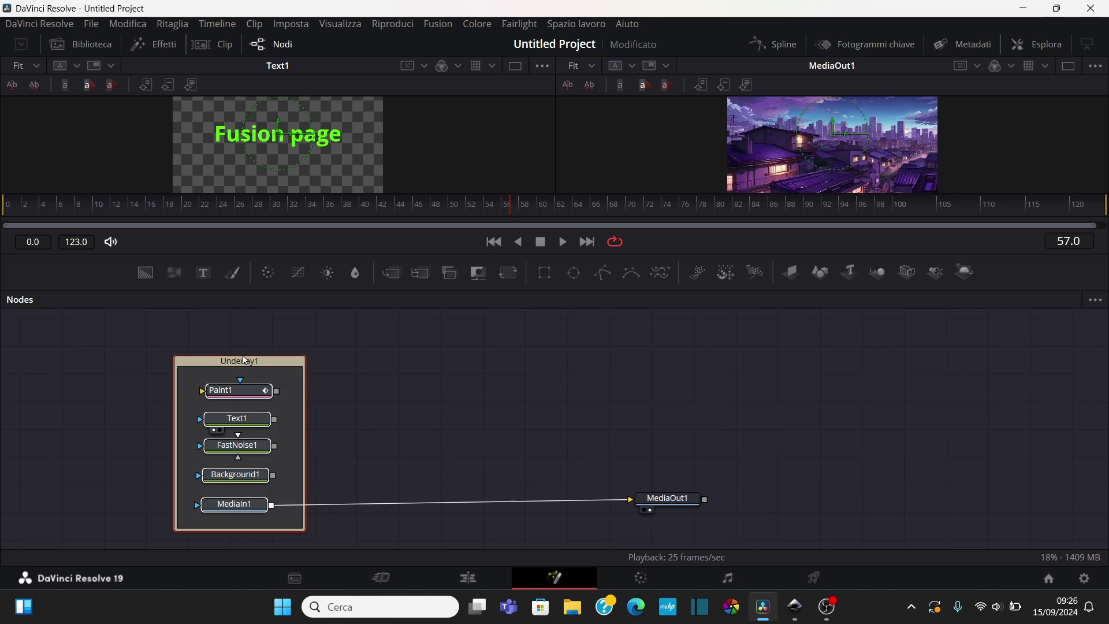
# - Rename the Underlay1 backdrop to 'Nodiimmagine'
pyautogui.doubleClick(245, 360)
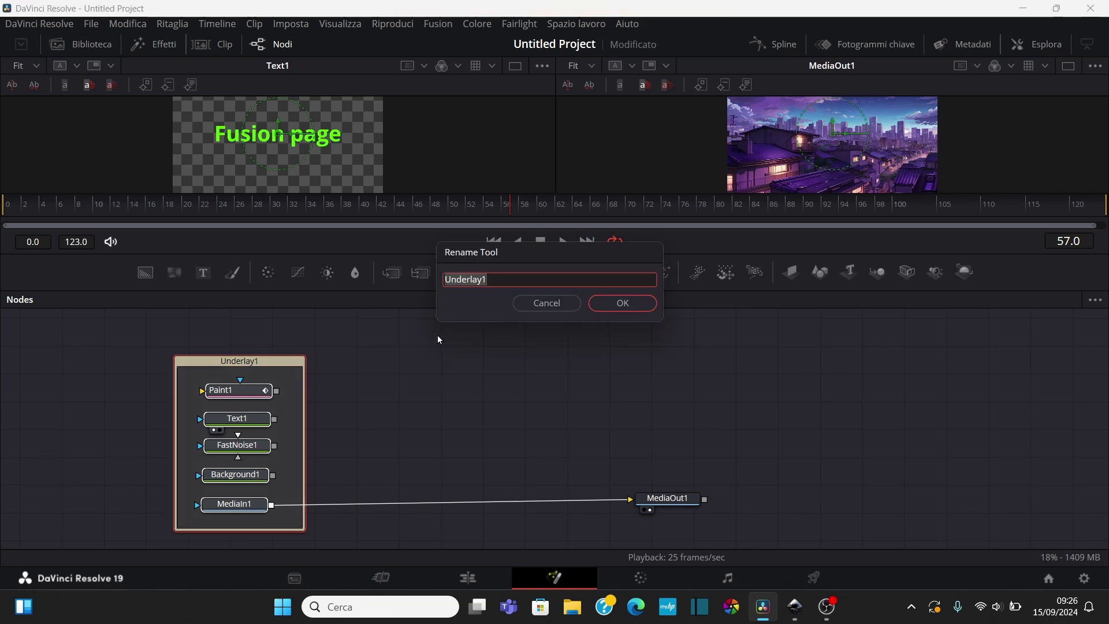
pyautogui.write('Nod')
pyautogui.write('iim')
pyautogui.write('magine')
pyautogui.press('Return')
# - Keep the five enclosed nodes' names unchanged, then reframe the group and MediaOut1 in view
pyautogui.click(621, 304)
pyautogui.click(622, 304)
pyautogui.click(618, 304)
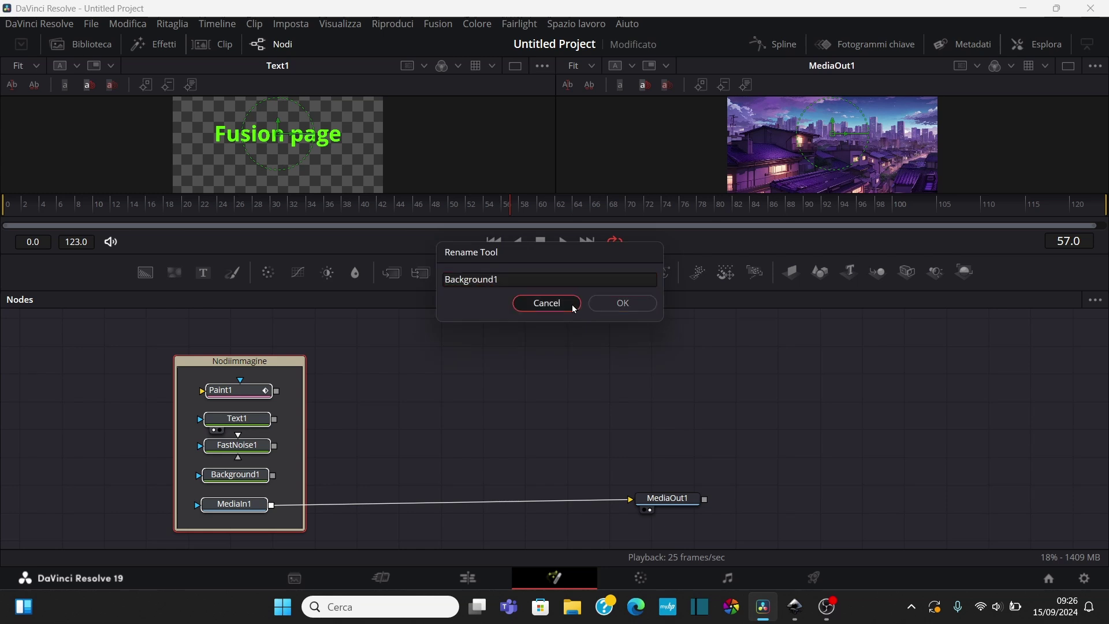
pyautogui.click(568, 306)
pyautogui.click(568, 307)
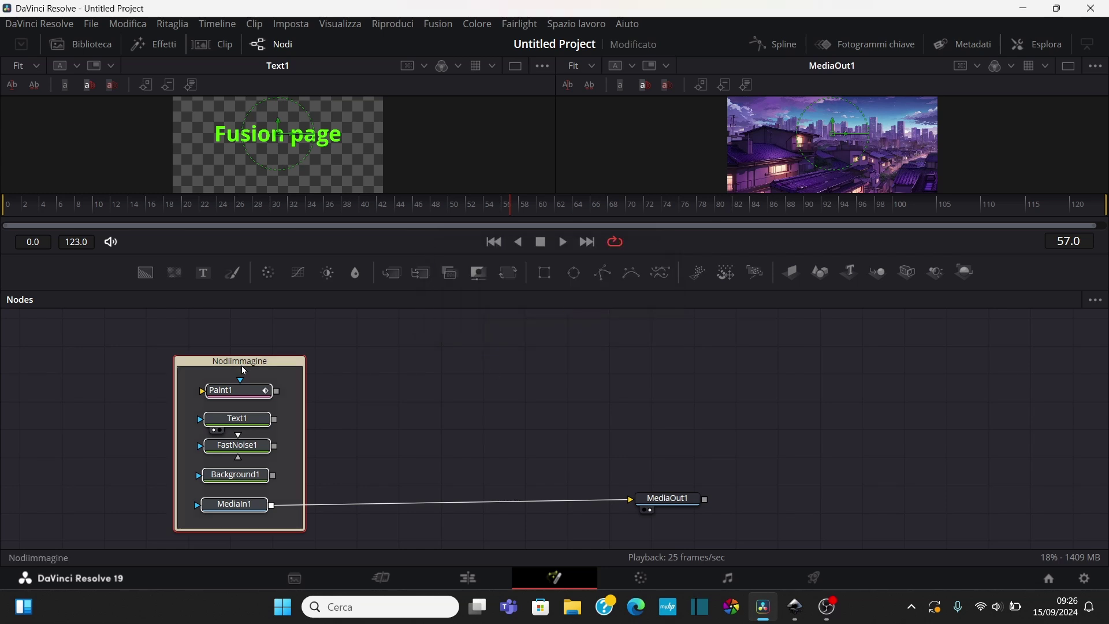
pyautogui.scroll(2, 233, 394)
pyautogui.scroll(-1, 234, 394)
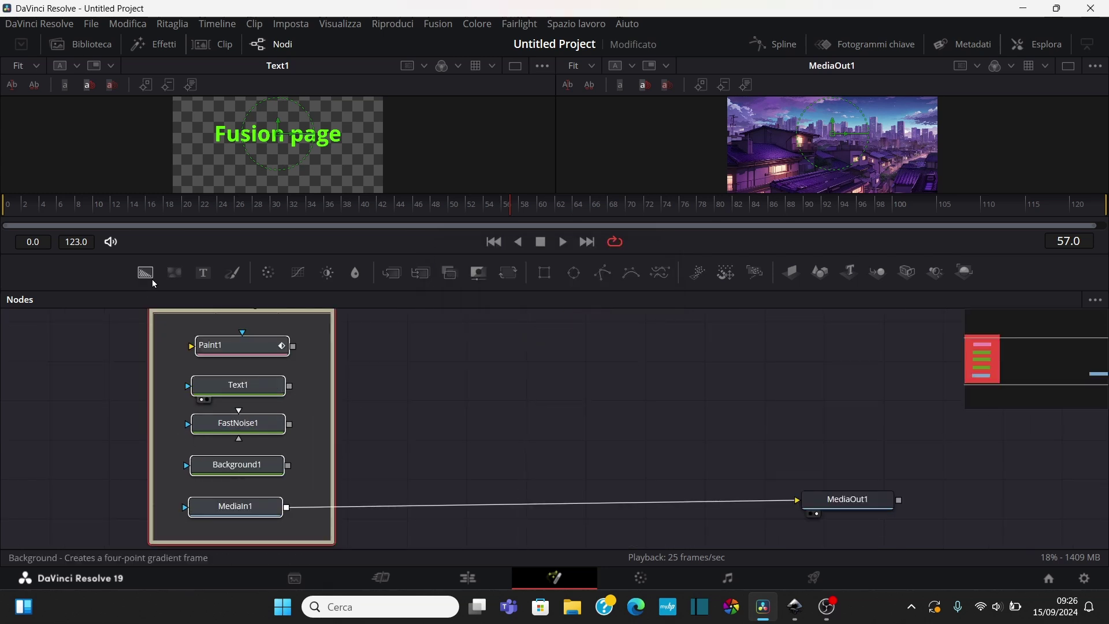
pyautogui.scroll(1, 260, 347)
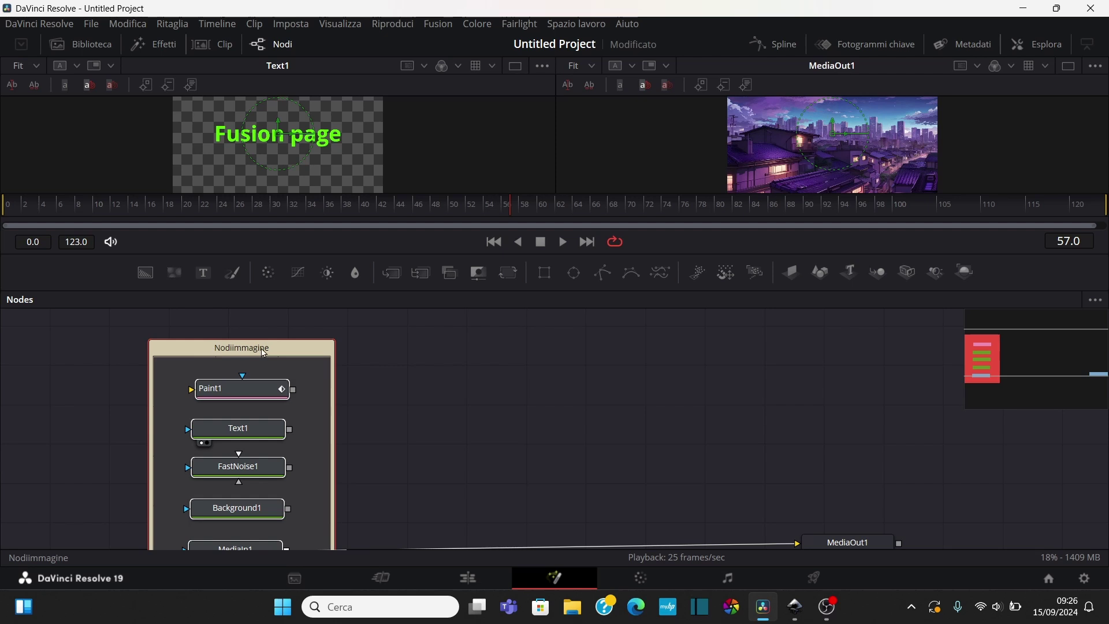
pyautogui.scroll(-1, 269, 351)
pyautogui.scroll(-2, 490, 399)
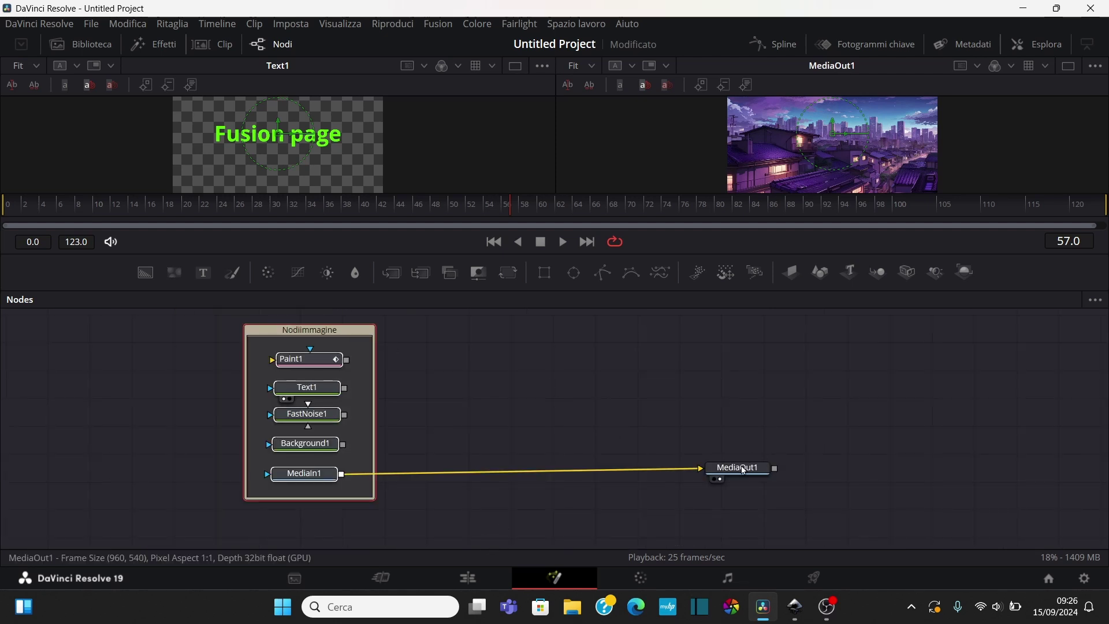
# - Move MediaOut1 right, add a Color Corrector node, and wire it between MediaIn1 and MediaOut1
pyautogui.moveTo(743, 471); pyautogui.dragTo(813, 477)
pyautogui.click(420, 361)
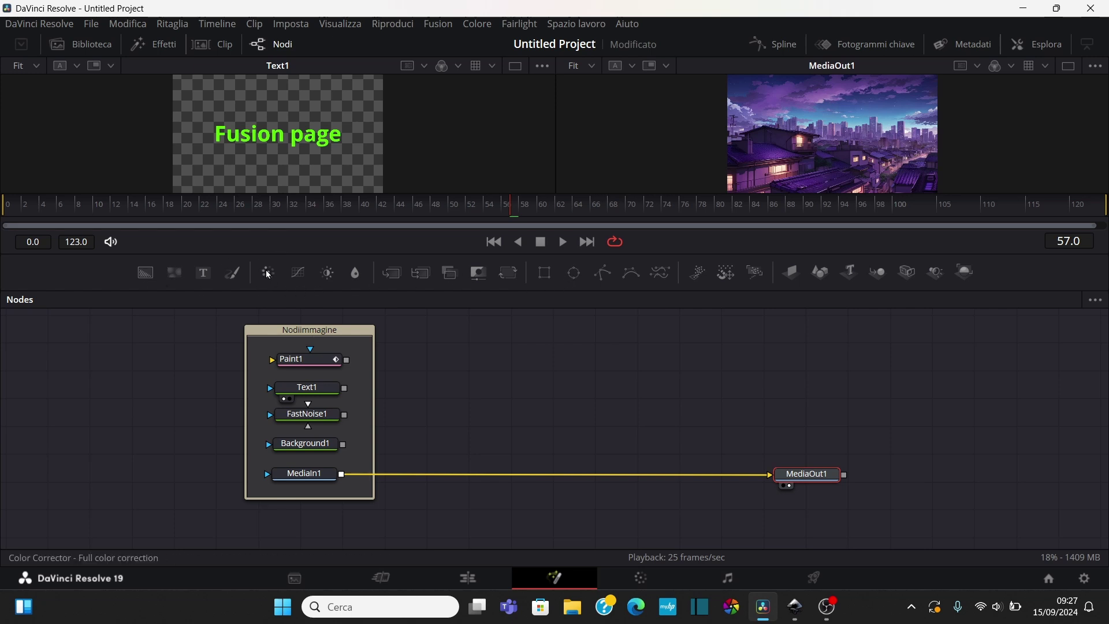
pyautogui.moveTo(268, 272); pyautogui.dragTo(527, 453)
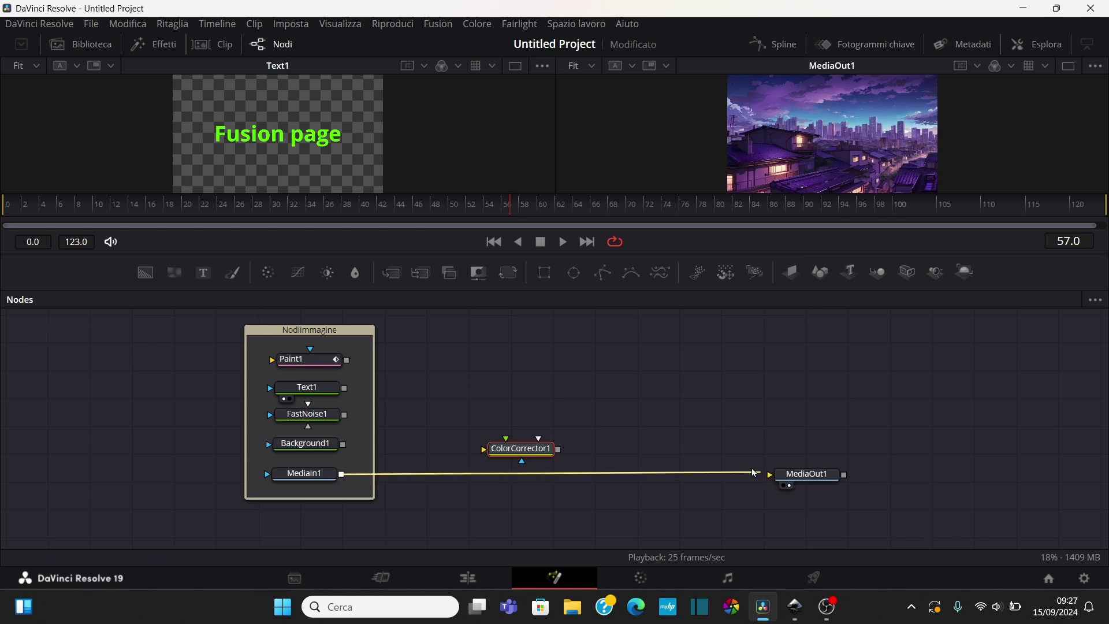
pyautogui.moveTo(772, 477); pyautogui.dragTo(484, 453)
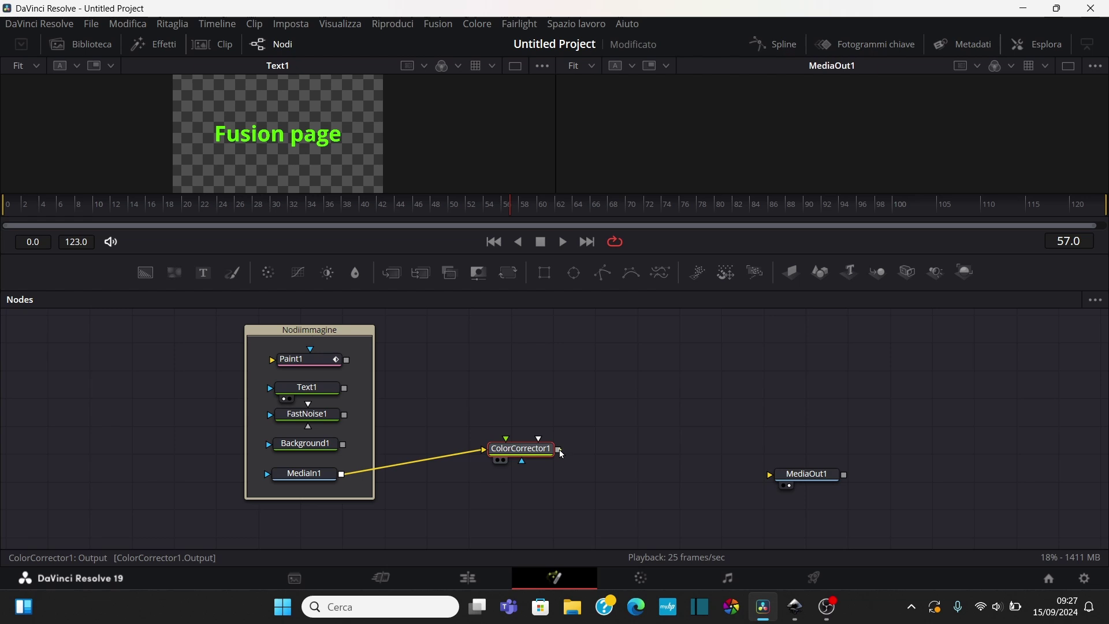
pyautogui.moveTo(559, 449); pyautogui.dragTo(771, 475)
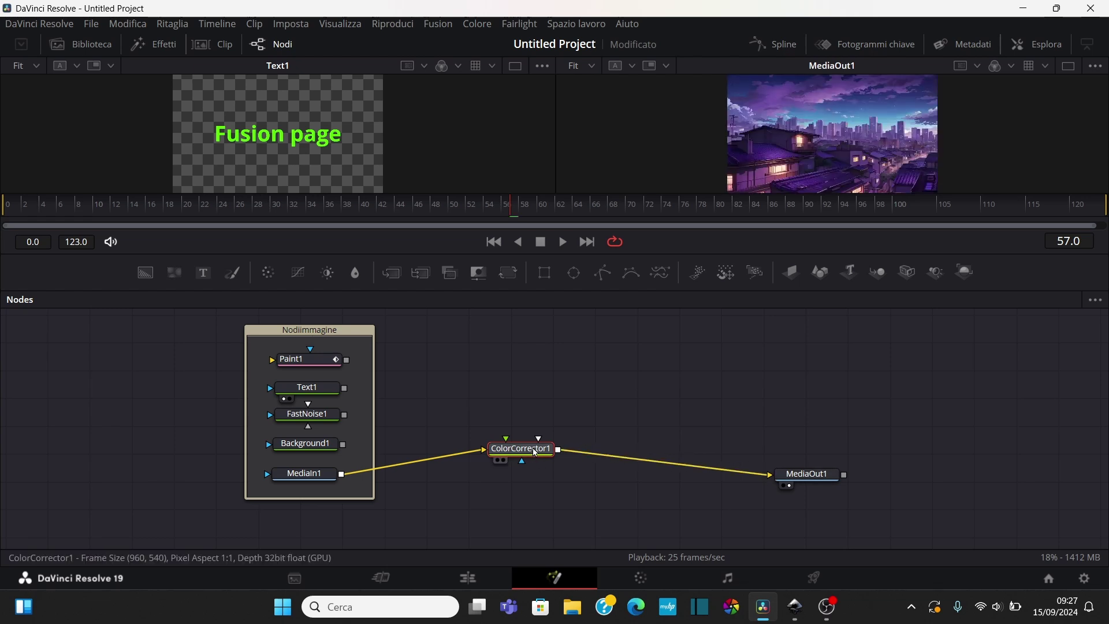
# - Make the viewers taller and nudge ColorCorrector1 slightly down
pyautogui.moveTo(562, 254); pyautogui.dragTo(550, 317)
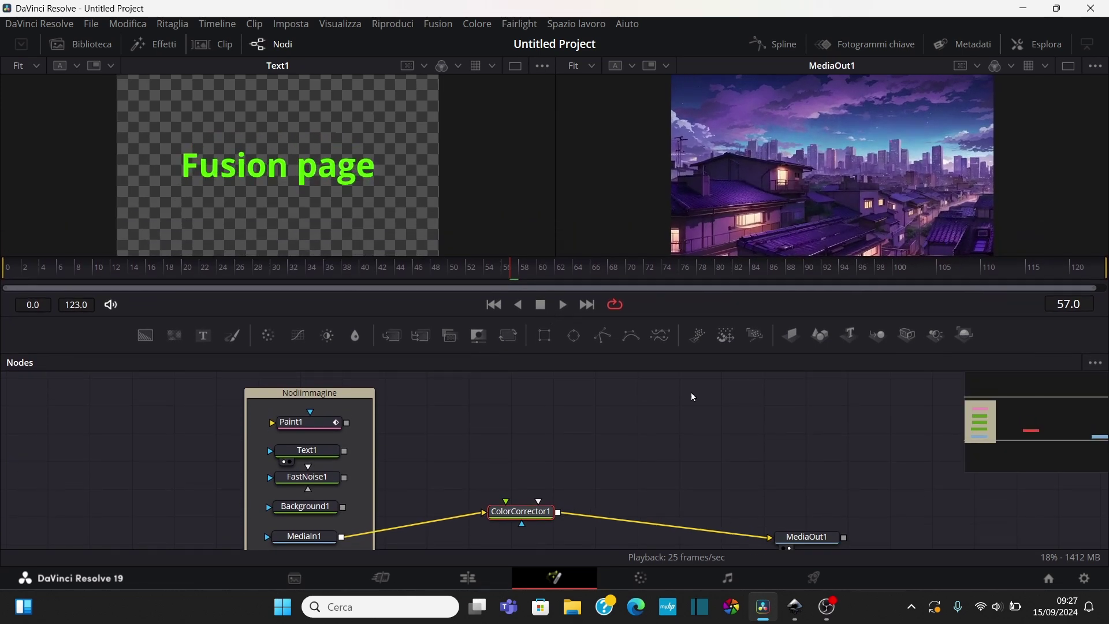
pyautogui.scroll(-2, 660, 423)
pyautogui.moveTo(542, 469); pyautogui.dragTo(546, 486)
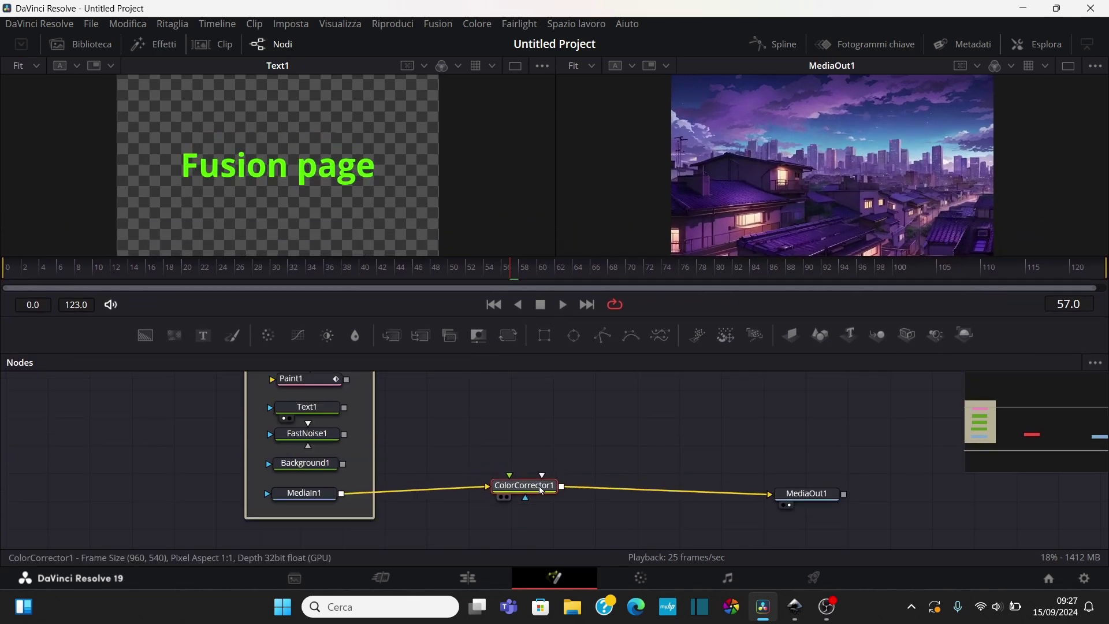
pyautogui.moveTo(546, 317); pyautogui.dragTo(545, 341)
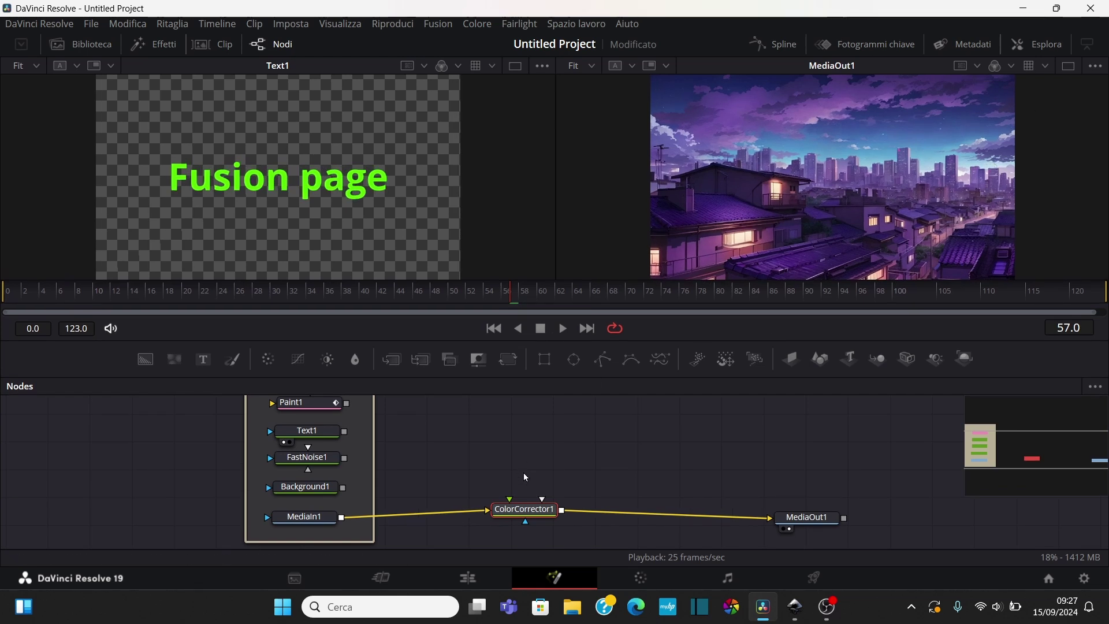
# - Tint the image yellow-green with ColorCorrector1's colour wheel (Strength 0.7172), then hide the Inspector
pyautogui.click(1043, 45)
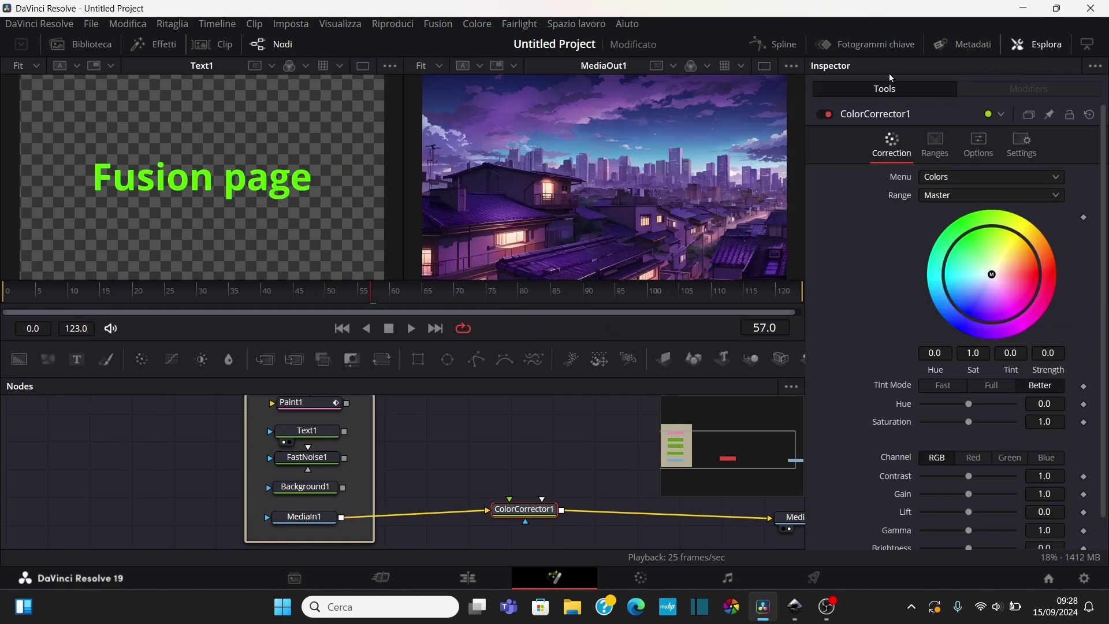
pyautogui.moveTo(992, 274); pyautogui.dragTo(1014, 242)
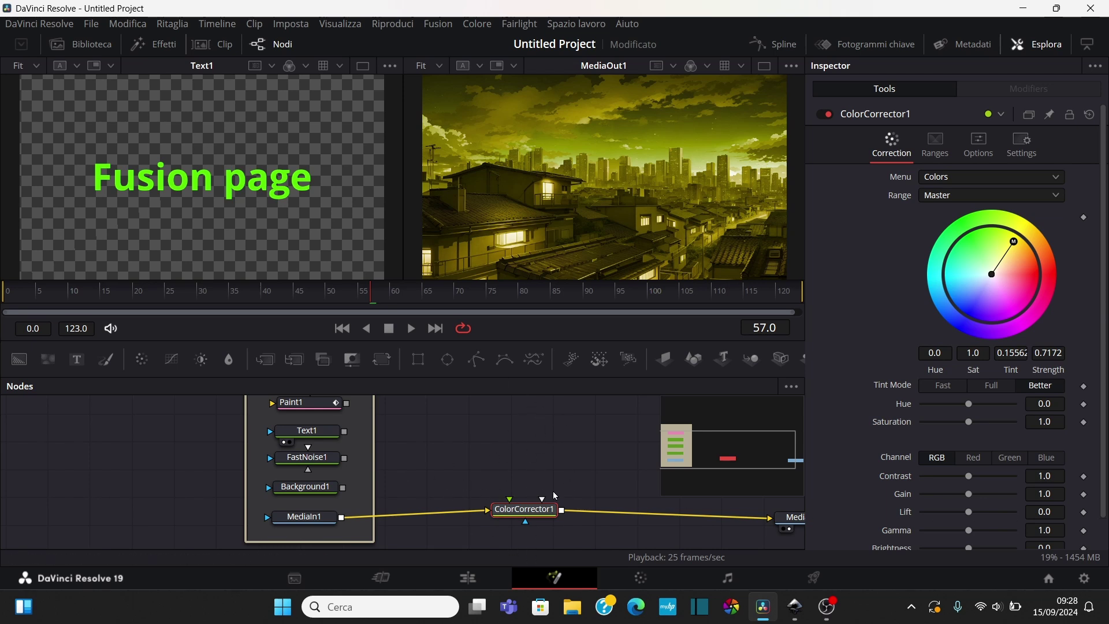
pyautogui.moveTo(565, 506)
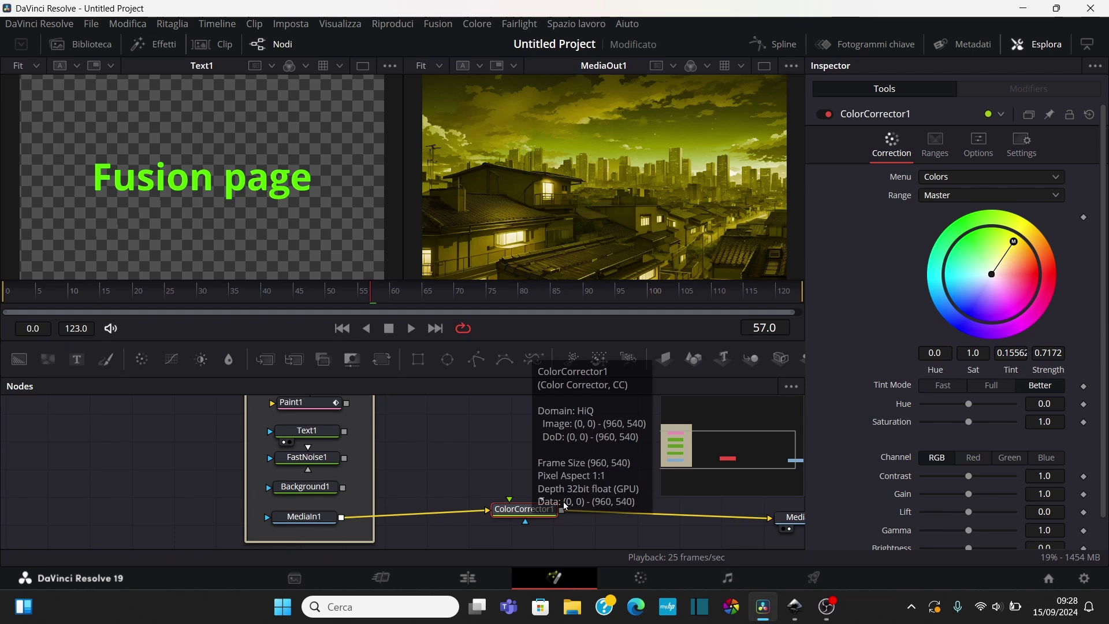
pyautogui.click(1041, 51)
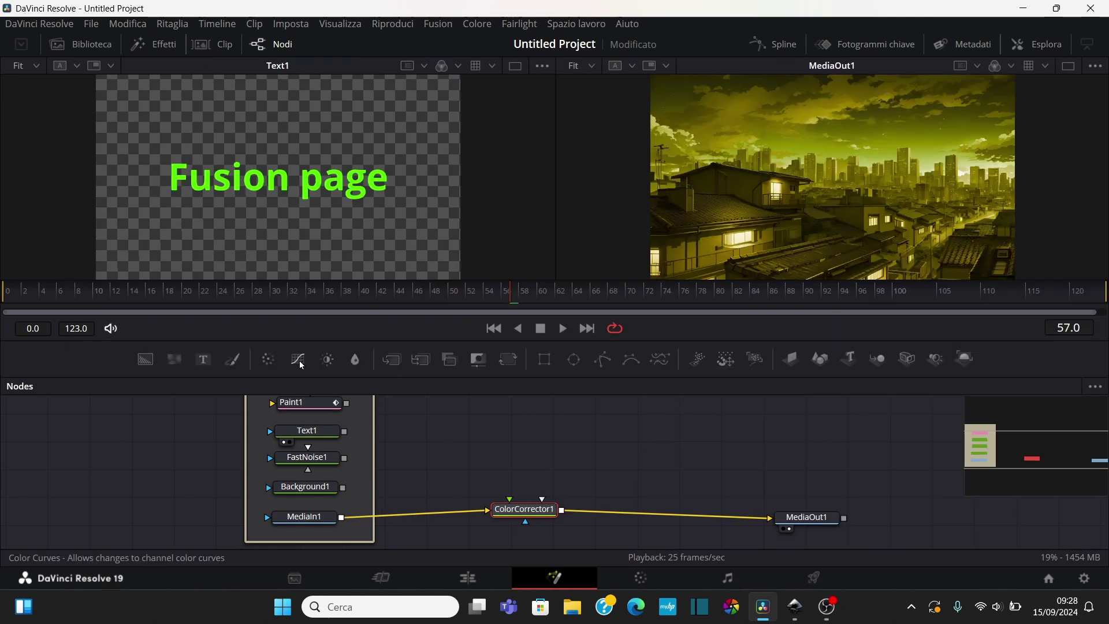
# - Add a Color Curves node and wire it between MediaIn1 and MediaOut1 in place of ColorCorrector1
pyautogui.moveTo(300, 365)
pyautogui.mouseDown()
pyautogui.moveTo(532, 476)
pyautogui.moveTo(524, 469)
pyautogui.mouseUp()
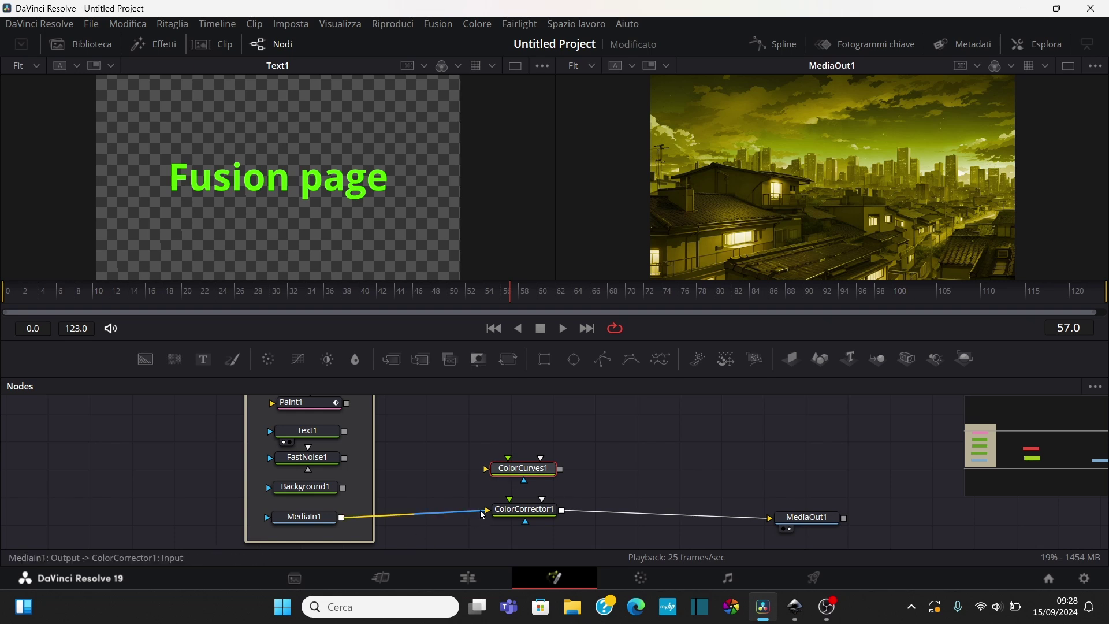
pyautogui.moveTo(481, 511); pyautogui.dragTo(485, 468)
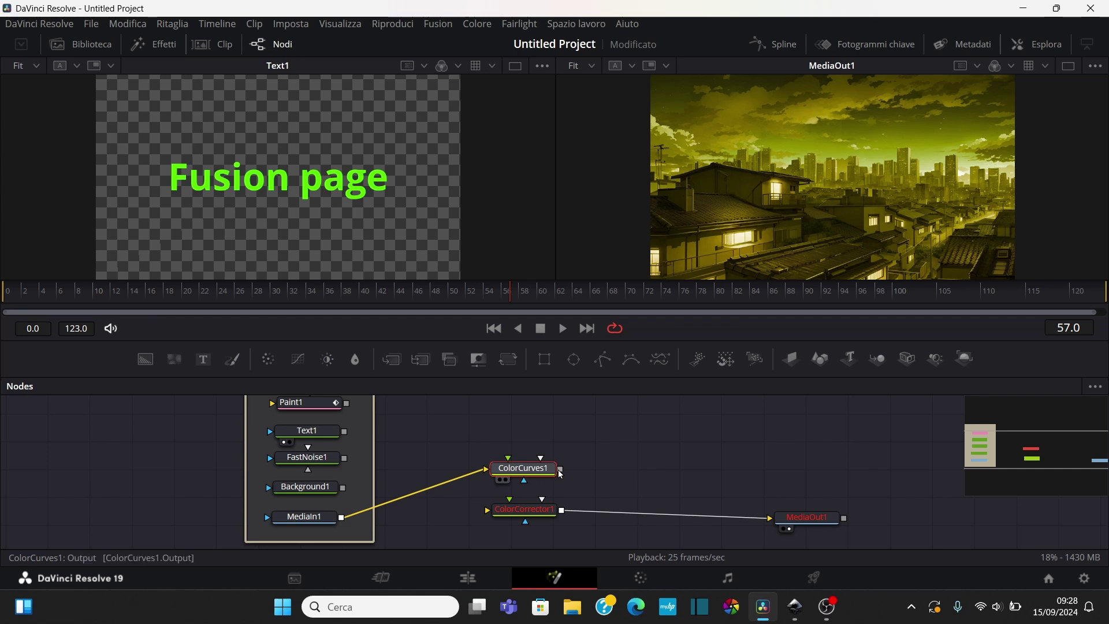
pyautogui.moveTo(560, 469); pyautogui.dragTo(772, 518)
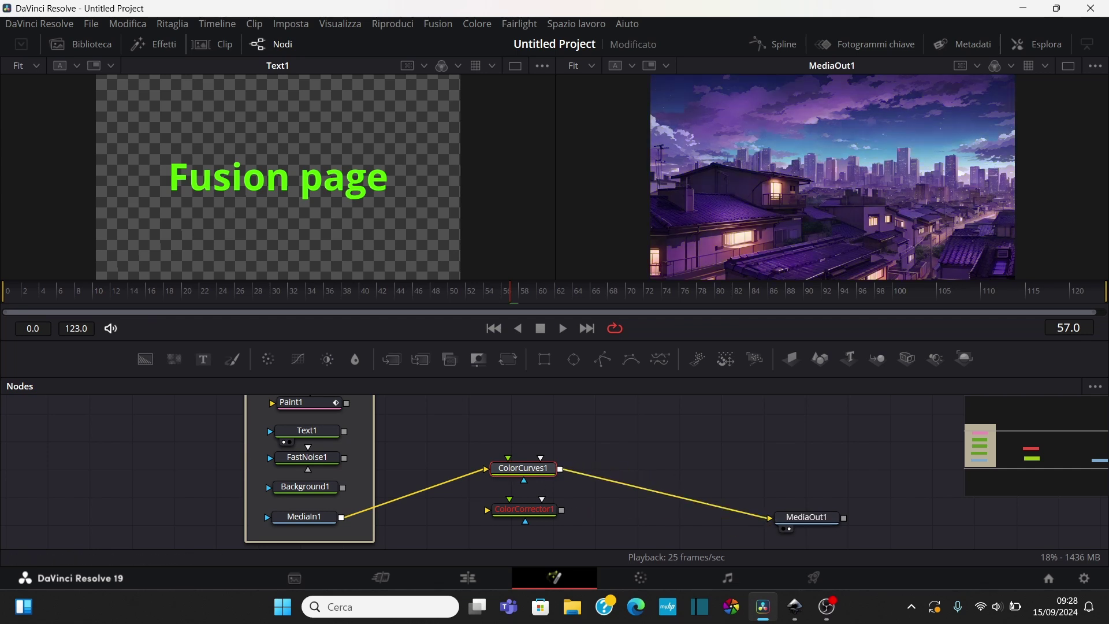
# - Shape an S-curve in ColorCurves1, darkening shadows and brightening highlights
pyautogui.click(1043, 46)
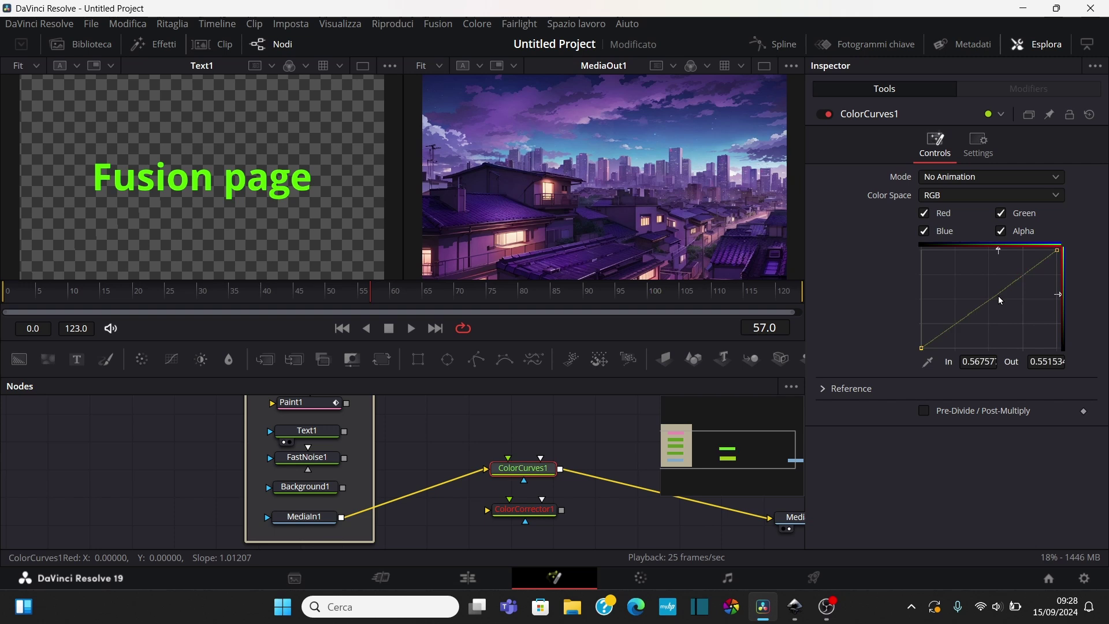
pyautogui.moveTo(999, 299)
pyautogui.mouseDown()
pyautogui.moveTo(1014, 304)
pyautogui.moveTo(965, 338)
pyautogui.mouseUp()
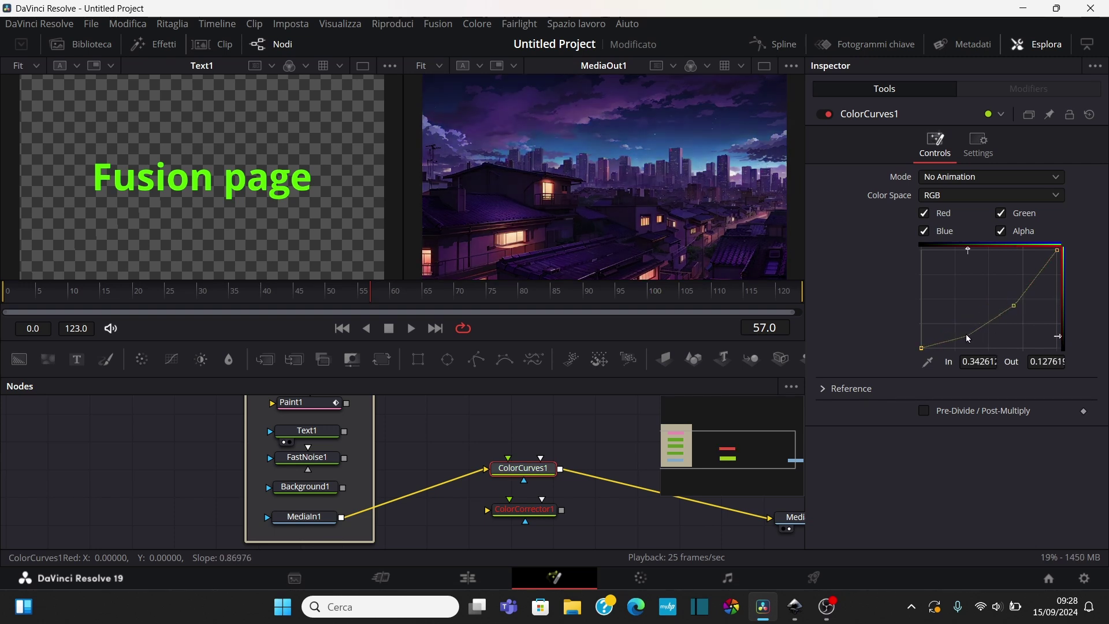
pyautogui.moveTo(1027, 287)
pyautogui.mouseDown()
pyautogui.moveTo(1029, 269)
pyautogui.moveTo(1005, 293)
pyautogui.mouseUp()
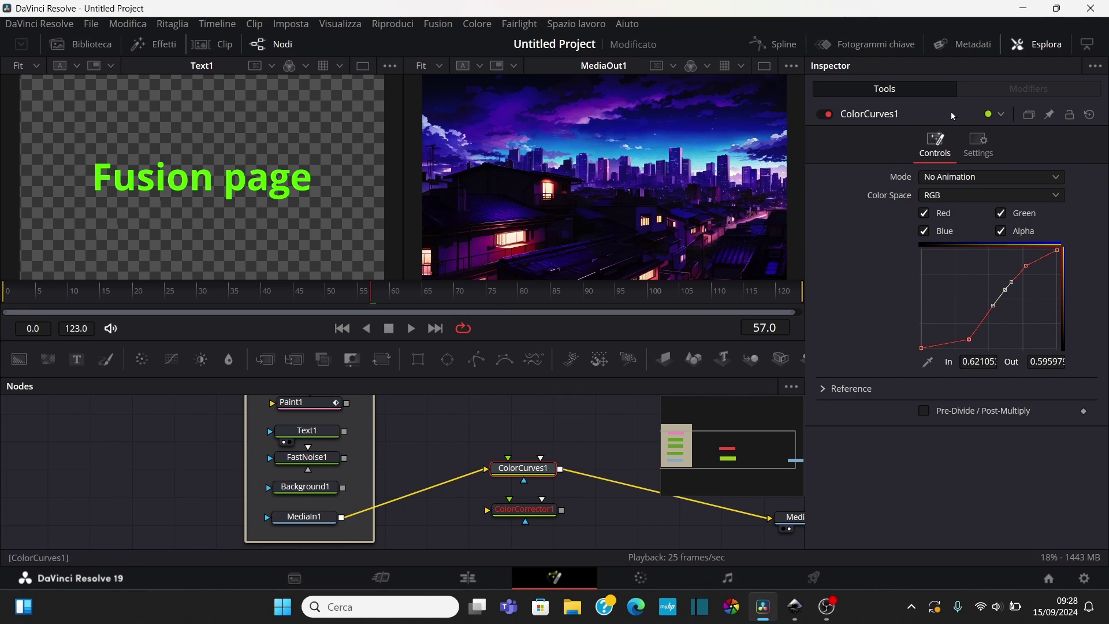
# - Add a Brightness Contrast node and wire it between MediaIn1 and MediaOut1
pyautogui.click(1033, 45)
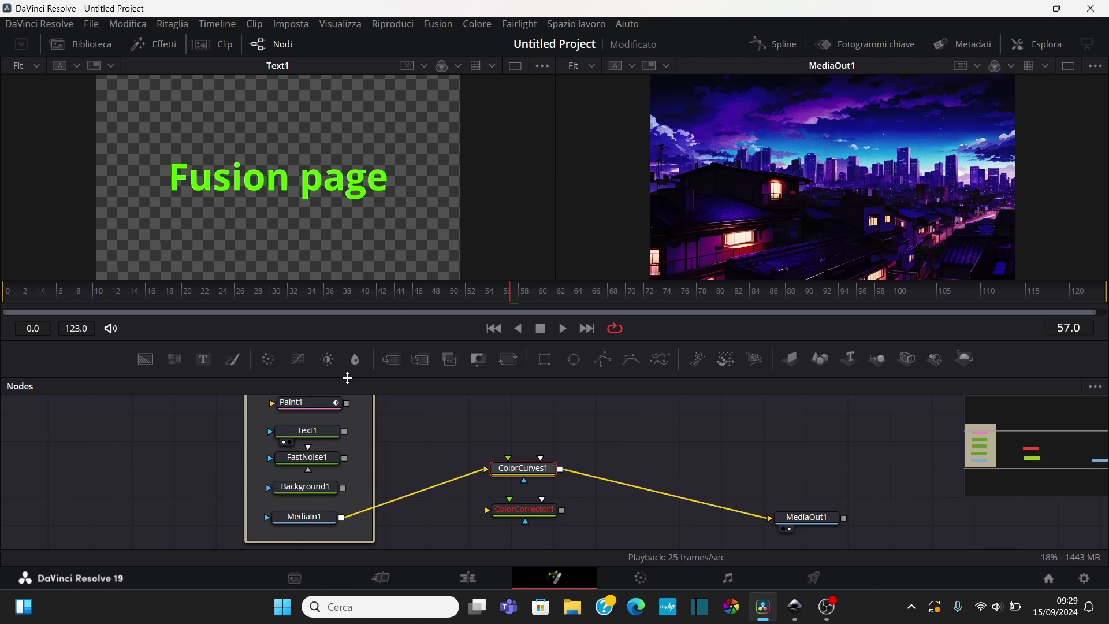
pyautogui.moveTo(335, 362); pyautogui.dragTo(525, 433)
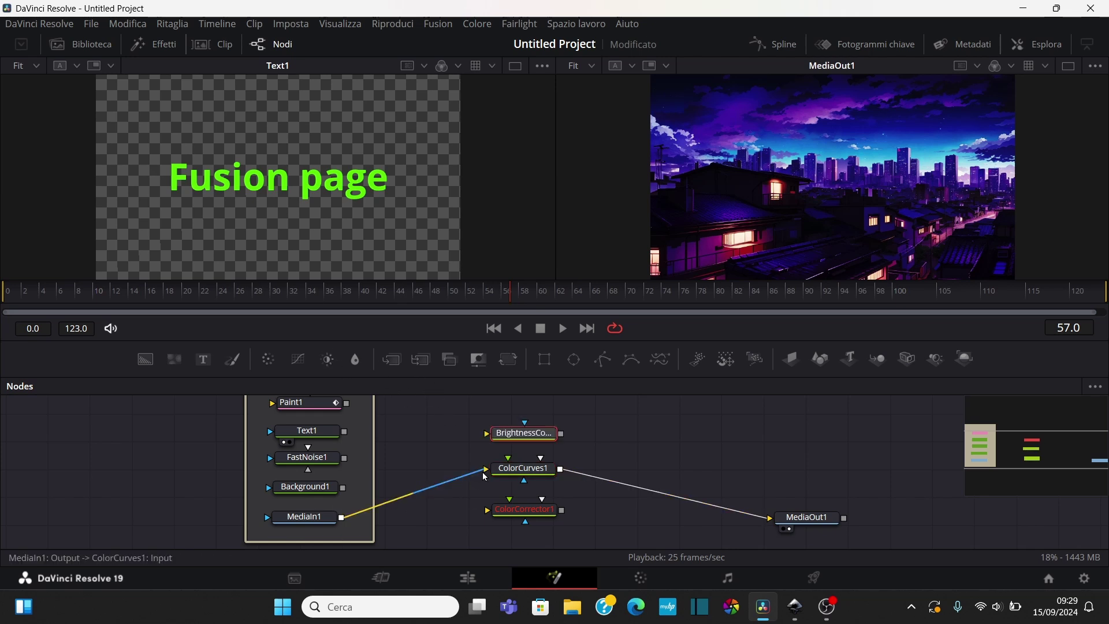
pyautogui.moveTo(487, 469); pyautogui.dragTo(492, 437)
pyautogui.moveTo(561, 433); pyautogui.dragTo(772, 520)
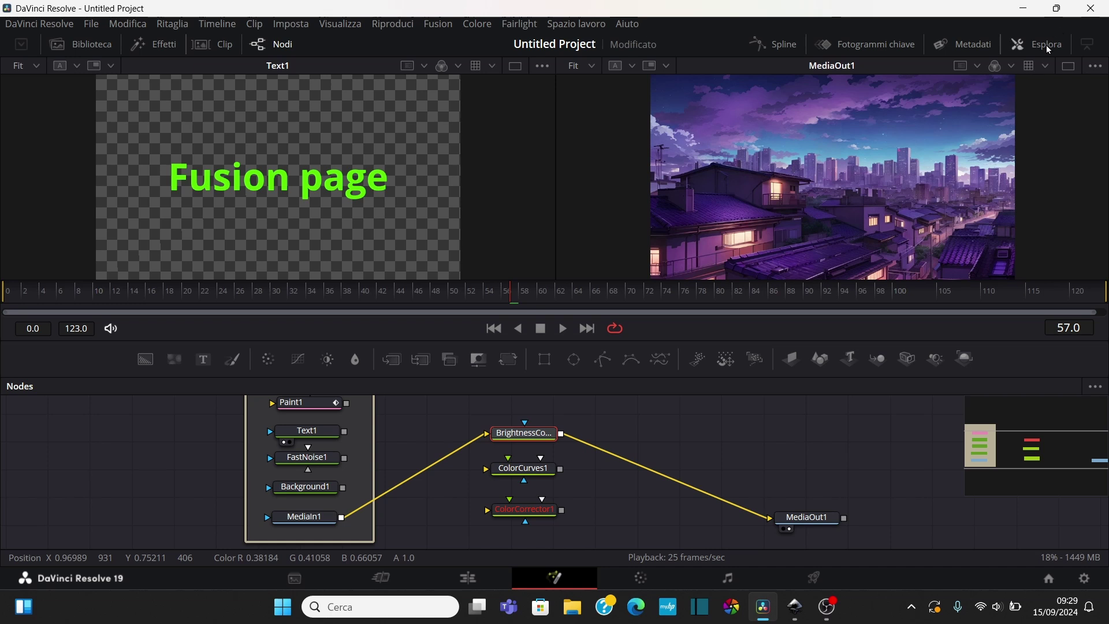
# - Set BrightnessContrast1 to Gain 0.53, Lift -0.06 and Gamma 2.84, then hide the Inspector
pyautogui.click(1048, 49)
pyautogui.moveTo(970, 195)
pyautogui.mouseDown()
pyautogui.moveTo(987, 197)
pyautogui.moveTo(947, 197)
pyautogui.moveTo(966, 213)
pyautogui.mouseUp()
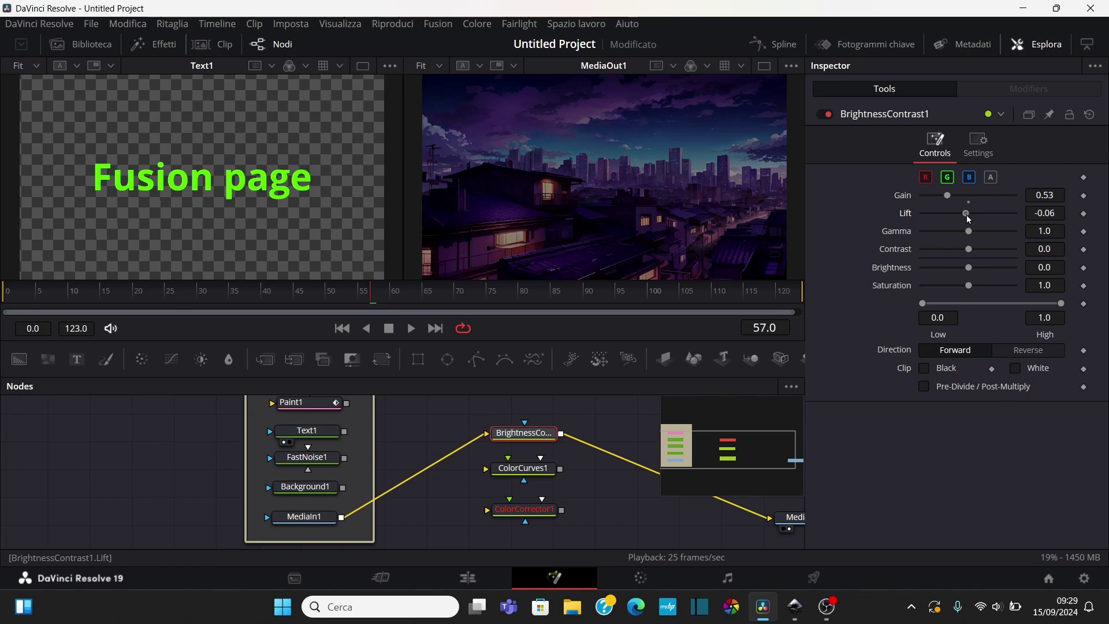
pyautogui.moveTo(969, 231); pyautogui.dragTo(987, 231)
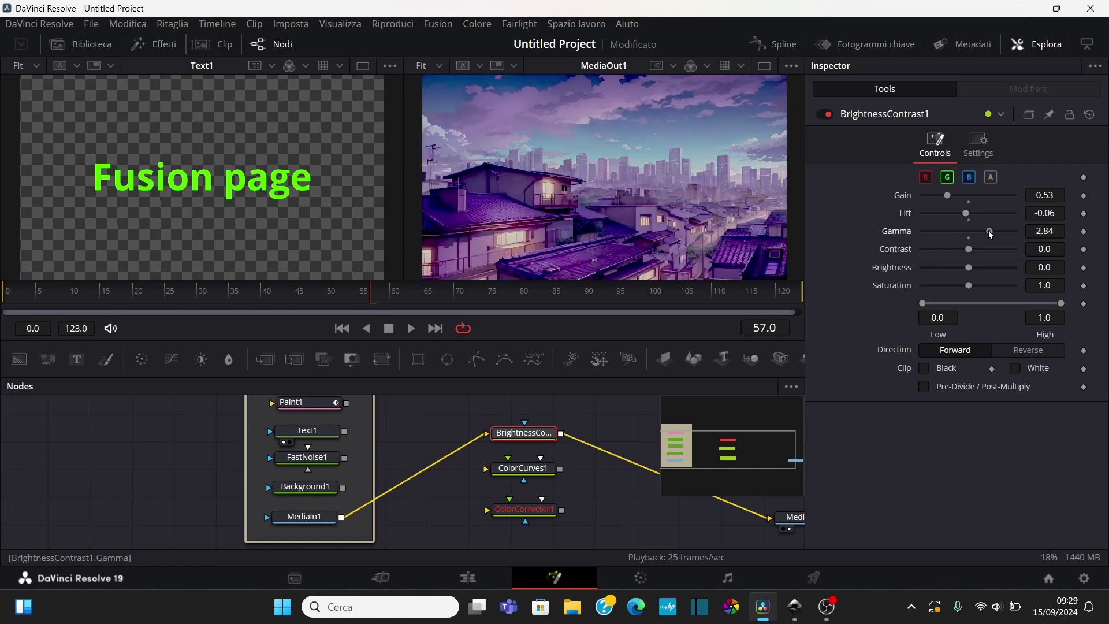
pyautogui.click(1058, 46)
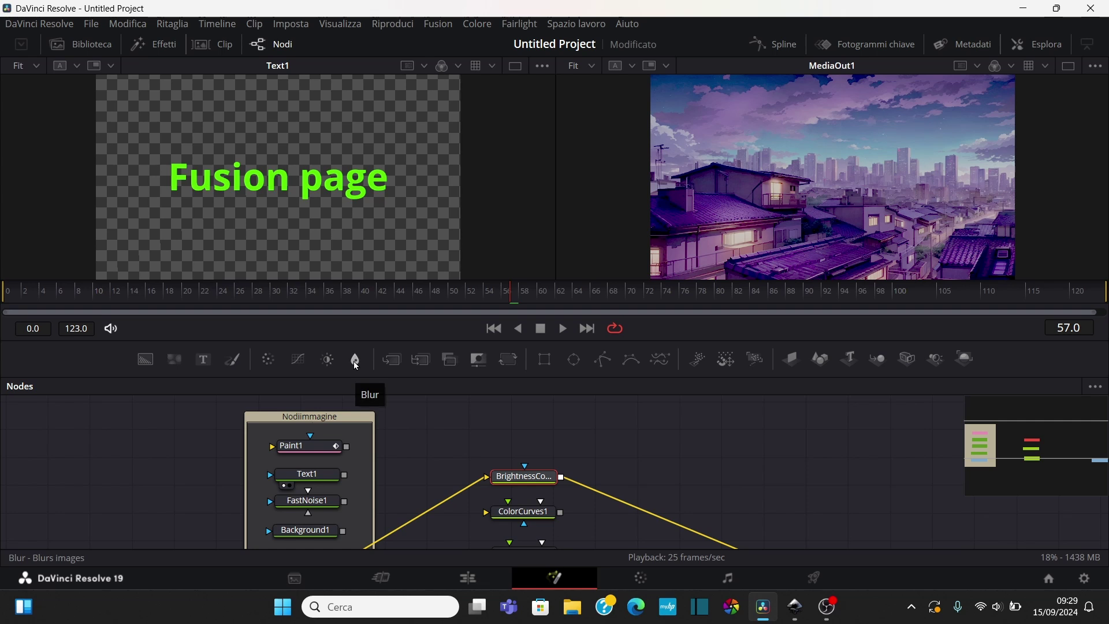
# - Add a Blur node and wire it between MediaIn1 and MediaOut1
pyautogui.moveTo(354, 360); pyautogui.dragTo(531, 446)
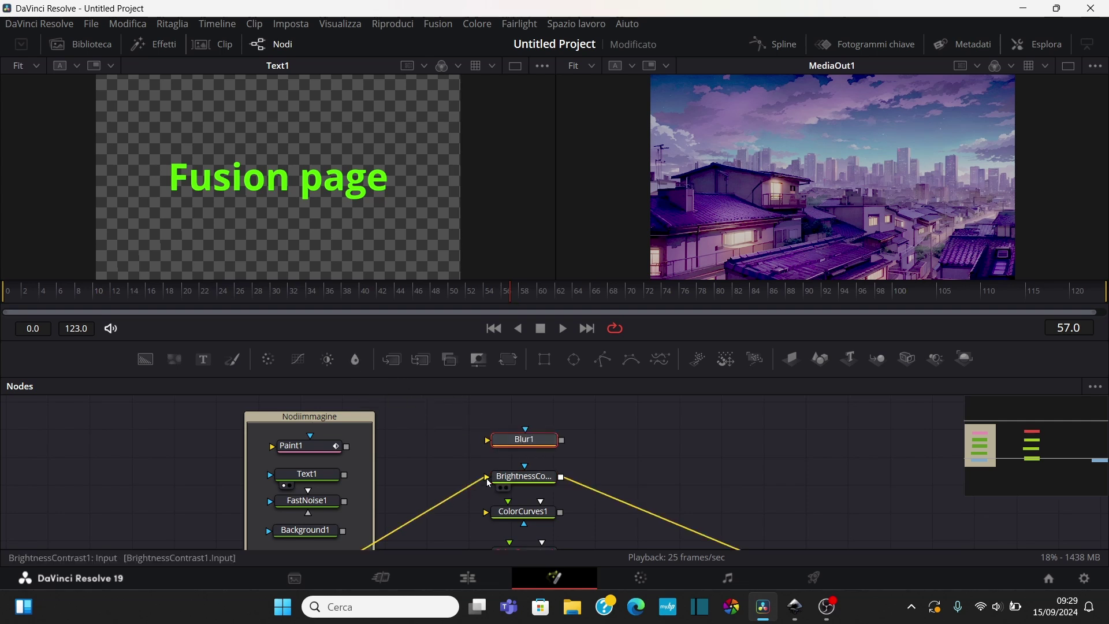
pyautogui.moveTo(487, 477); pyautogui.dragTo(492, 444)
pyautogui.scroll(-2, 596, 462)
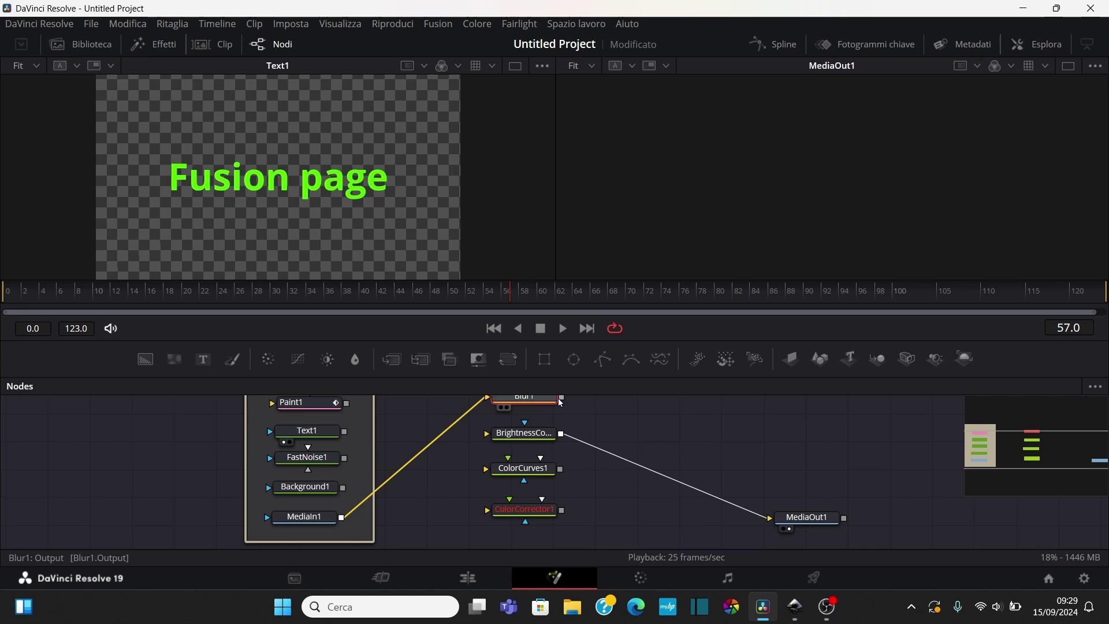
pyautogui.moveTo(561, 397)
pyautogui.mouseDown()
pyautogui.moveTo(754, 520)
pyautogui.moveTo(770, 518)
pyautogui.mouseUp()
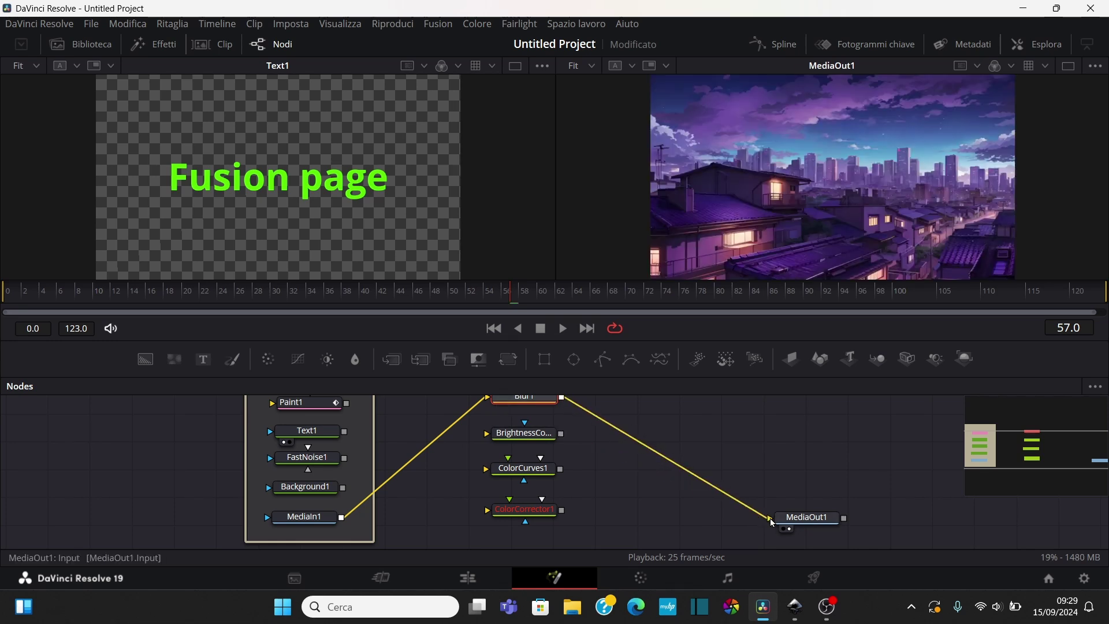
pyautogui.scroll(2, 747, 419)
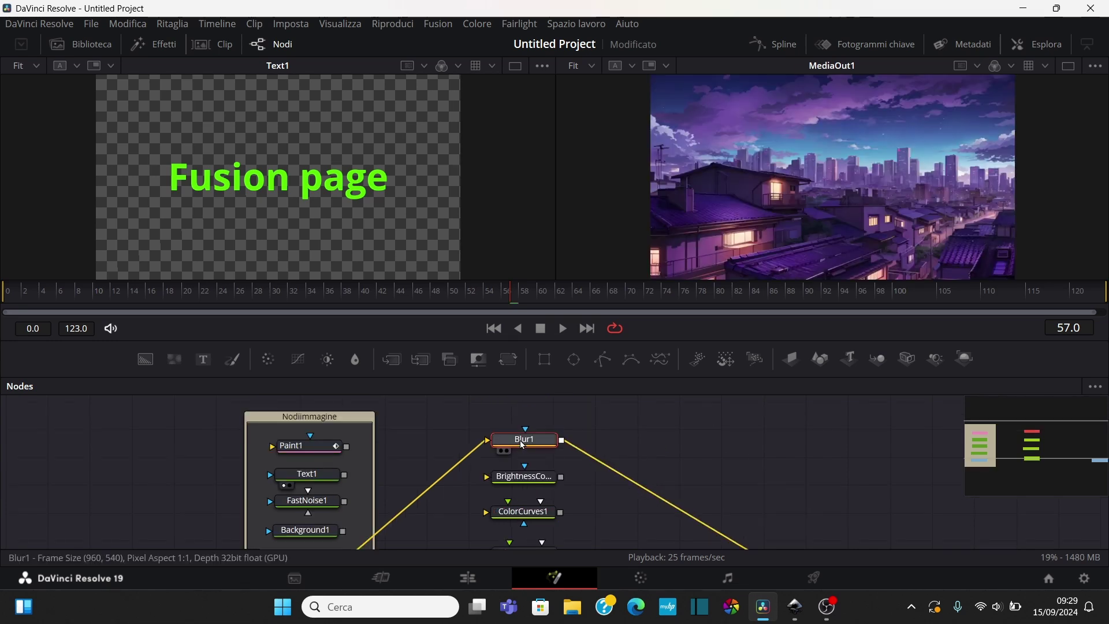
# - Try Blur1's Blur Size at 39.4, then reset it to 0.0
pyautogui.click(1017, 44)
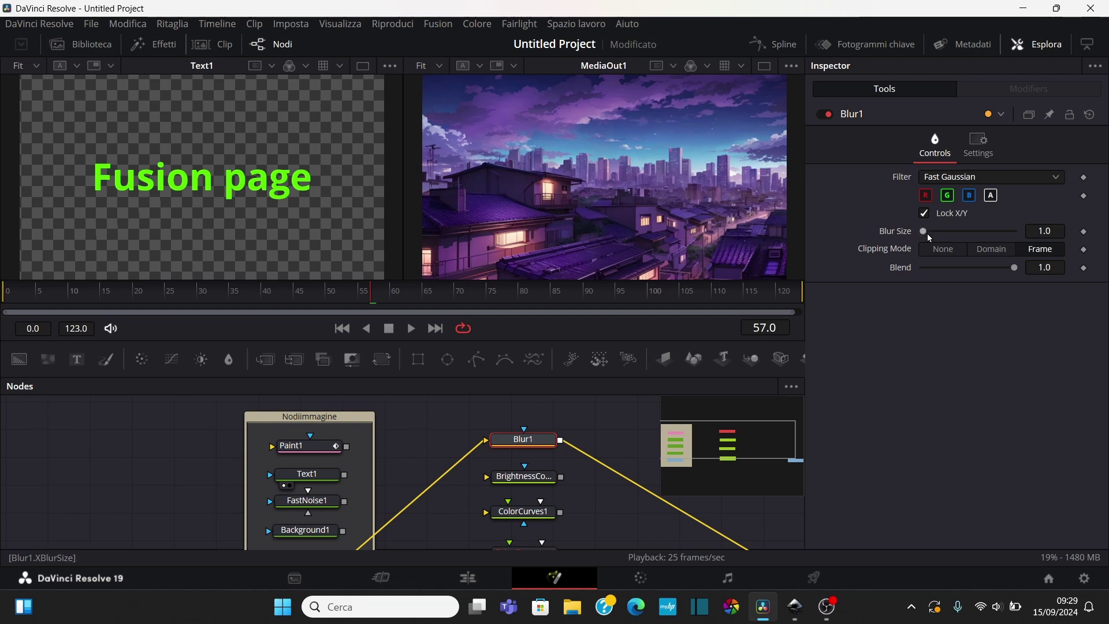
pyautogui.moveTo(924, 231)
pyautogui.mouseDown()
pyautogui.moveTo(958, 234)
pyautogui.moveTo(922, 232)
pyautogui.mouseUp()
pyautogui.click(1017, 44)
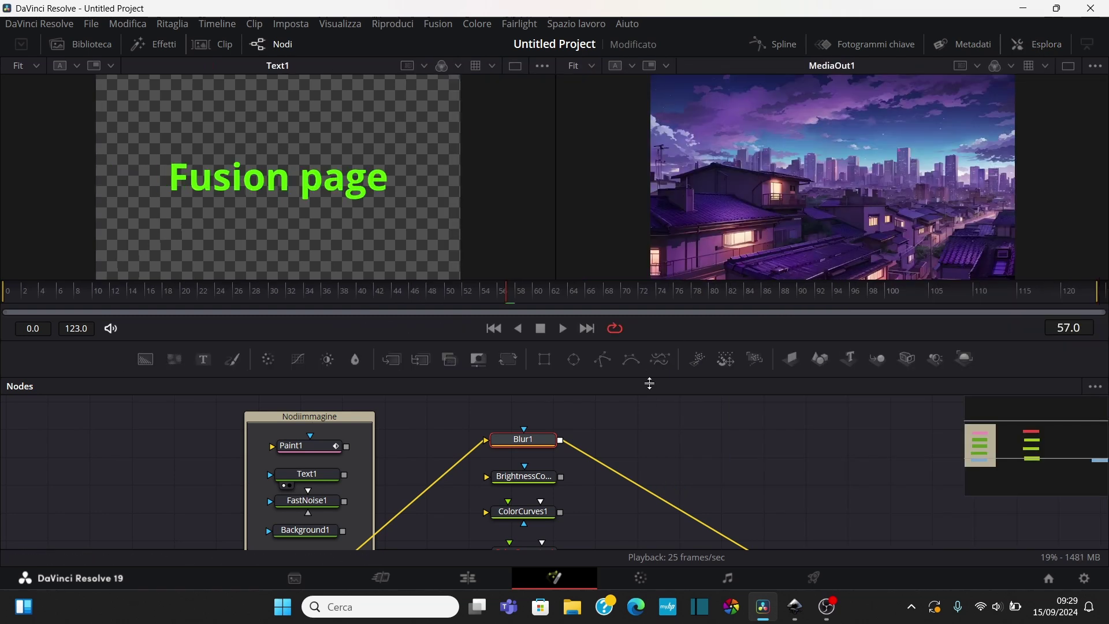
pyautogui.scroll(-2, 617, 415)
# - Add a second Underlay via tool search and resize it around Blur1, BrightnessContrast1, ColorCurves1 and ColorCorrector1
pyautogui.moveTo(595, 376); pyautogui.dragTo(594, 313)
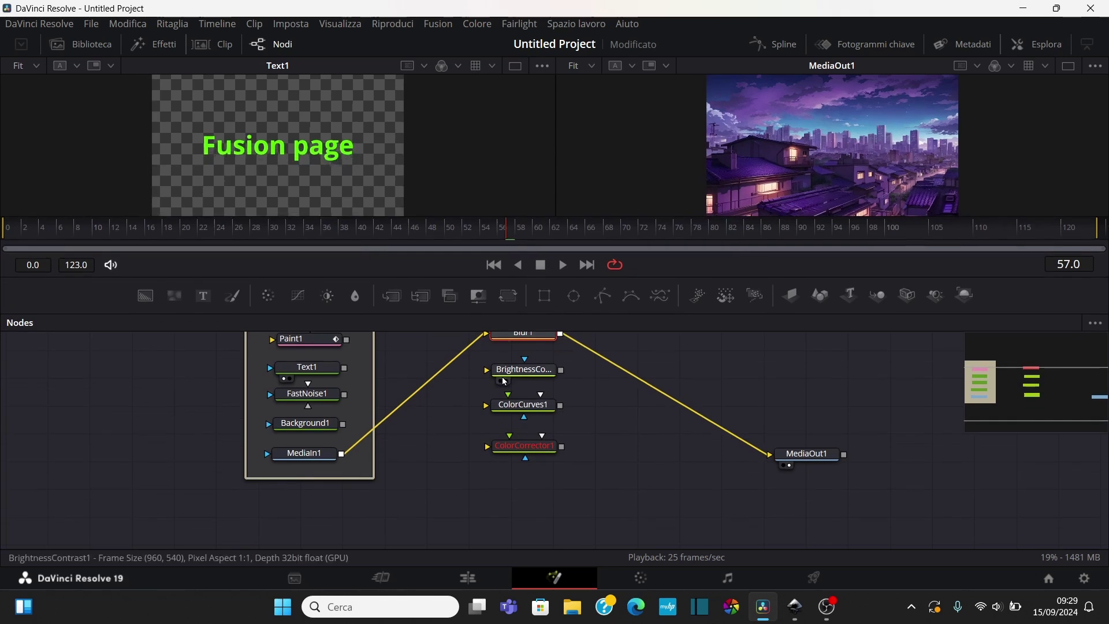
pyautogui.scroll(-2, 505, 382)
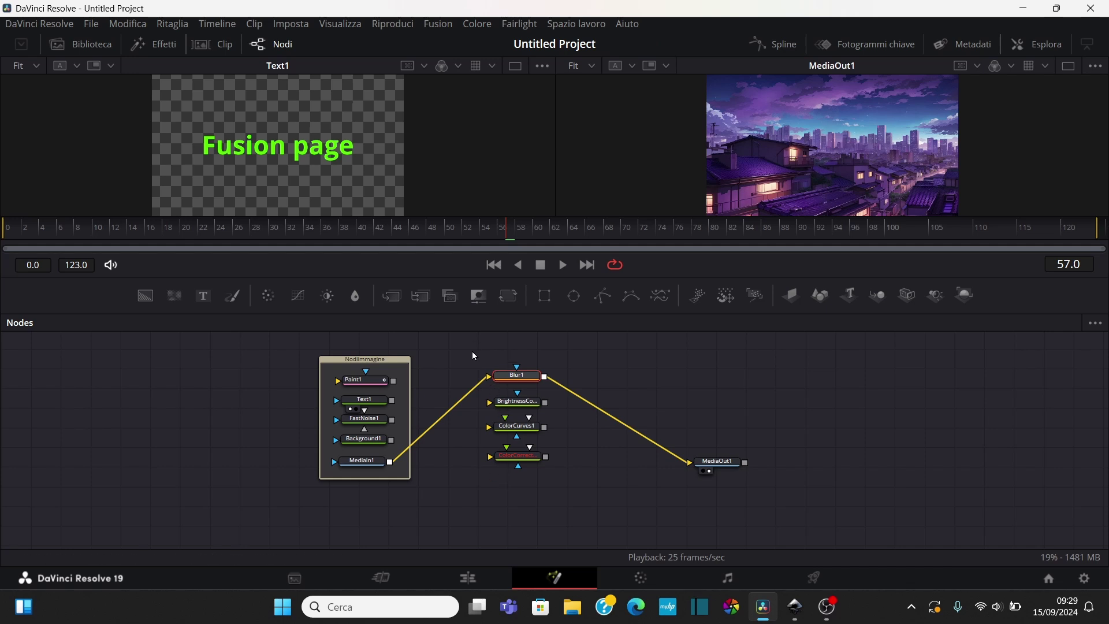
pyautogui.hotkey('shift', 'space')
pyautogui.write('underl')
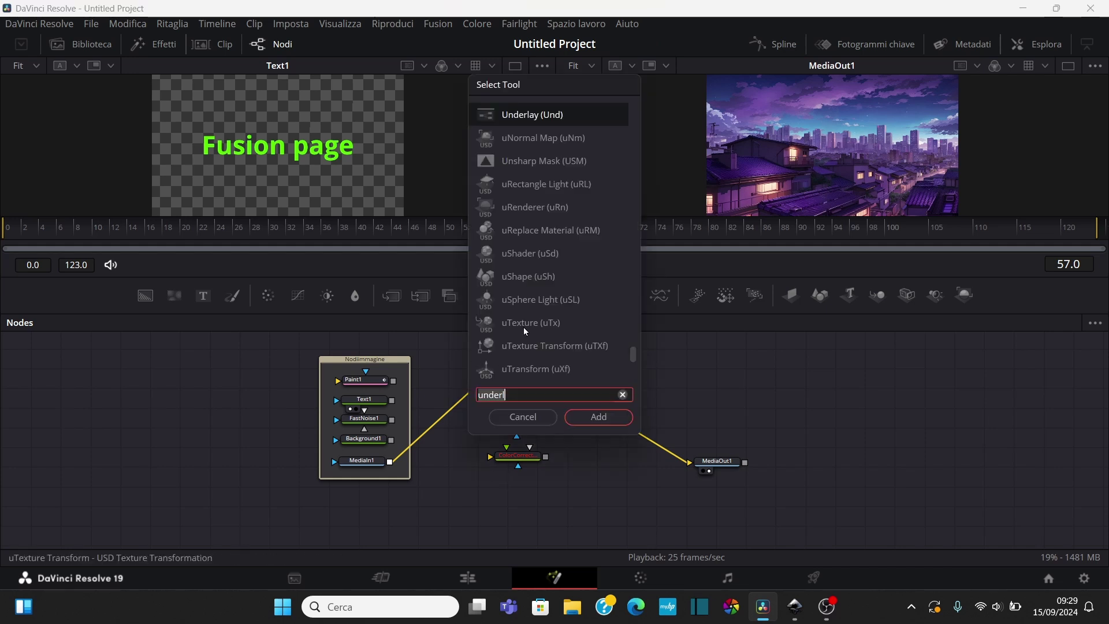
pyautogui.click(527, 114)
pyautogui.click(596, 417)
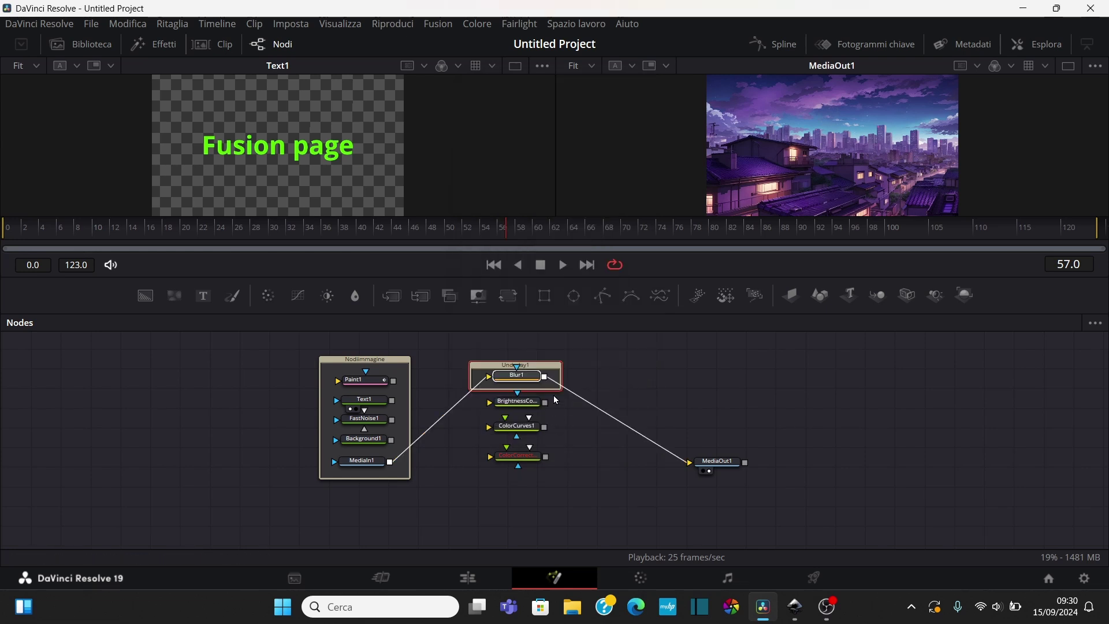
pyautogui.moveTo(549, 393); pyautogui.dragTo(551, 480)
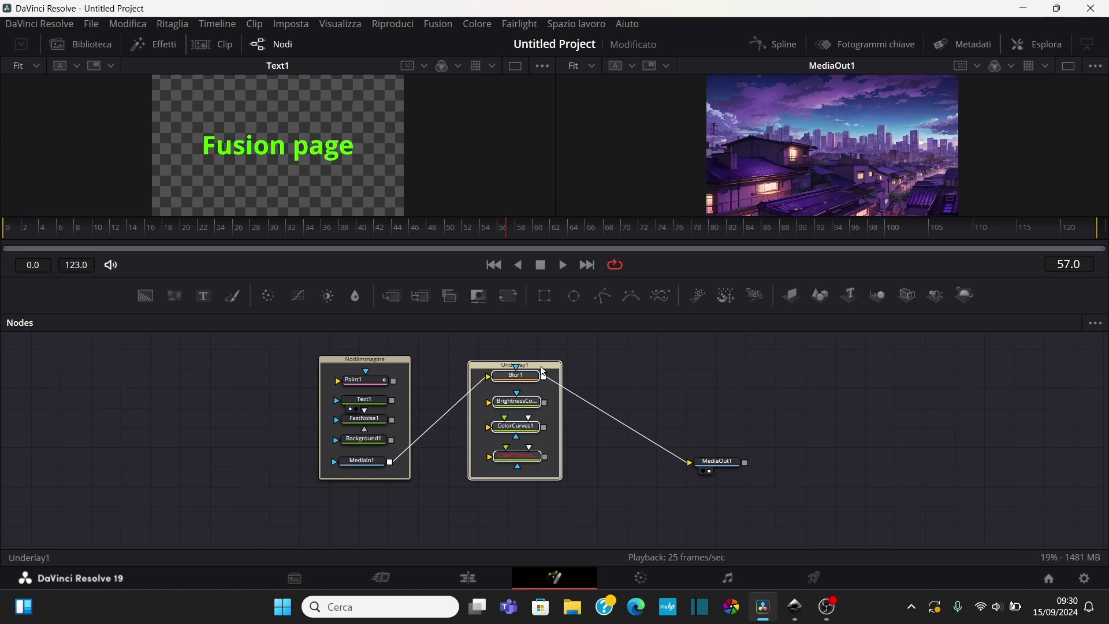
pyautogui.click(518, 367)
pyautogui.scroll(4, 524, 372)
pyautogui.scroll(2, 525, 372)
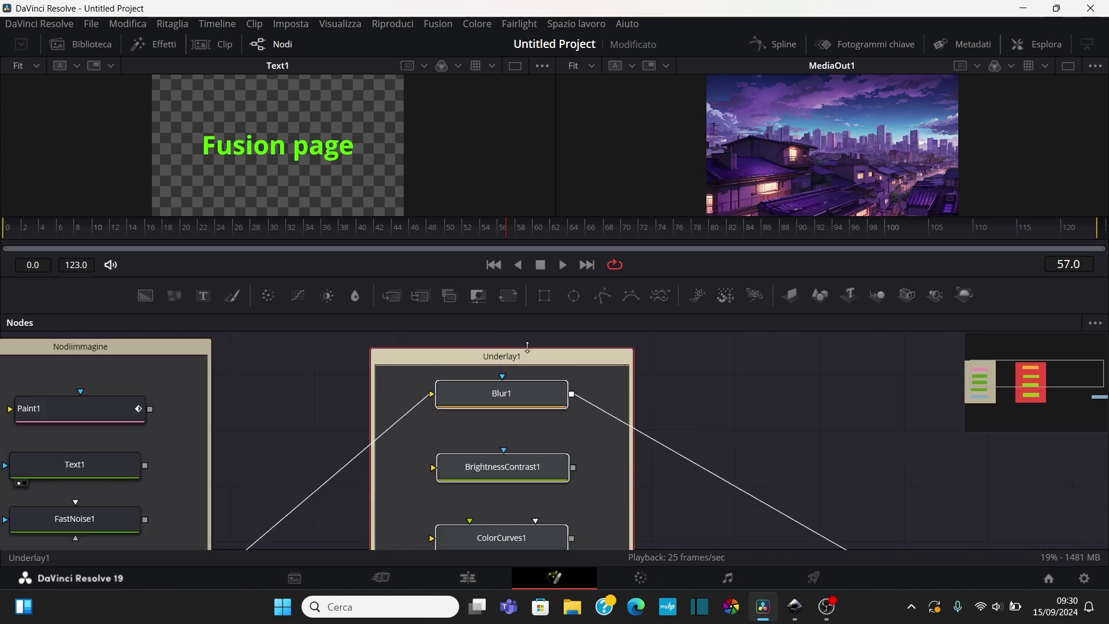
pyautogui.moveTo(530, 360); pyautogui.dragTo(516, 351)
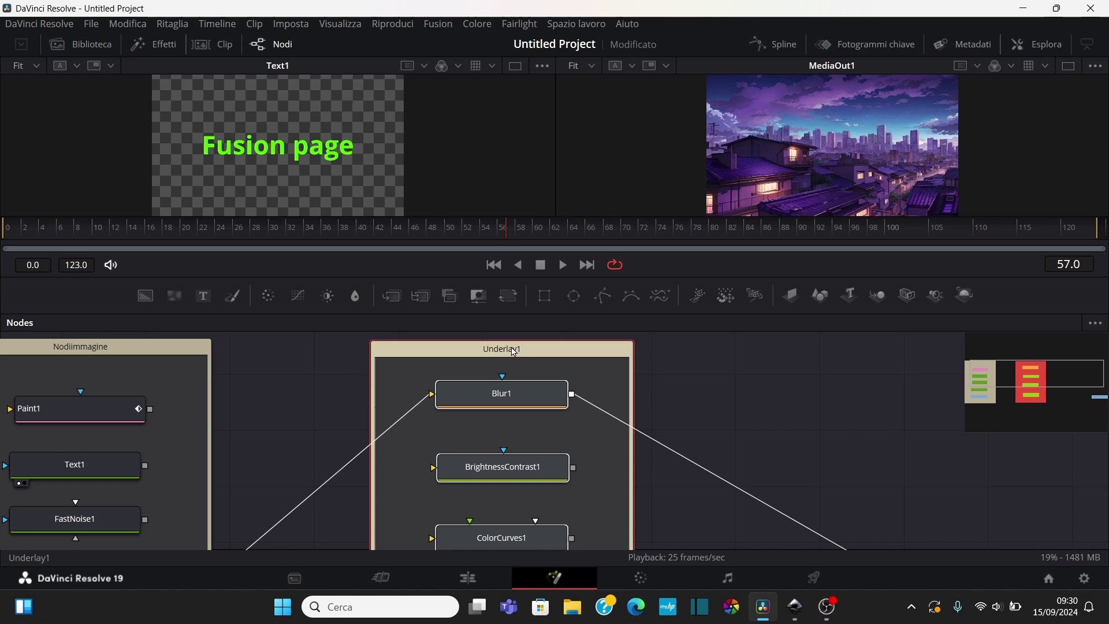
# - Rename the underlay to 'Nodicolore', keep the colour nodes' names, and fit the graph in view
pyautogui.press('F2')
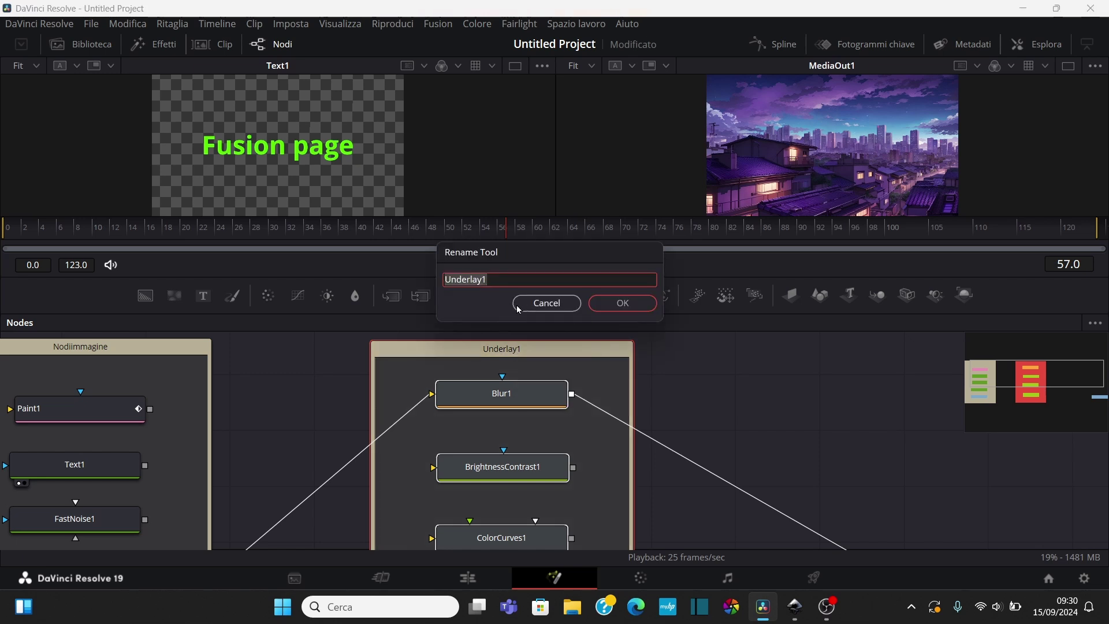
pyautogui.write('Nodi c')
pyautogui.write('olore')
pyautogui.press('Return')
pyautogui.click(546, 303)
pyautogui.click(546, 303)
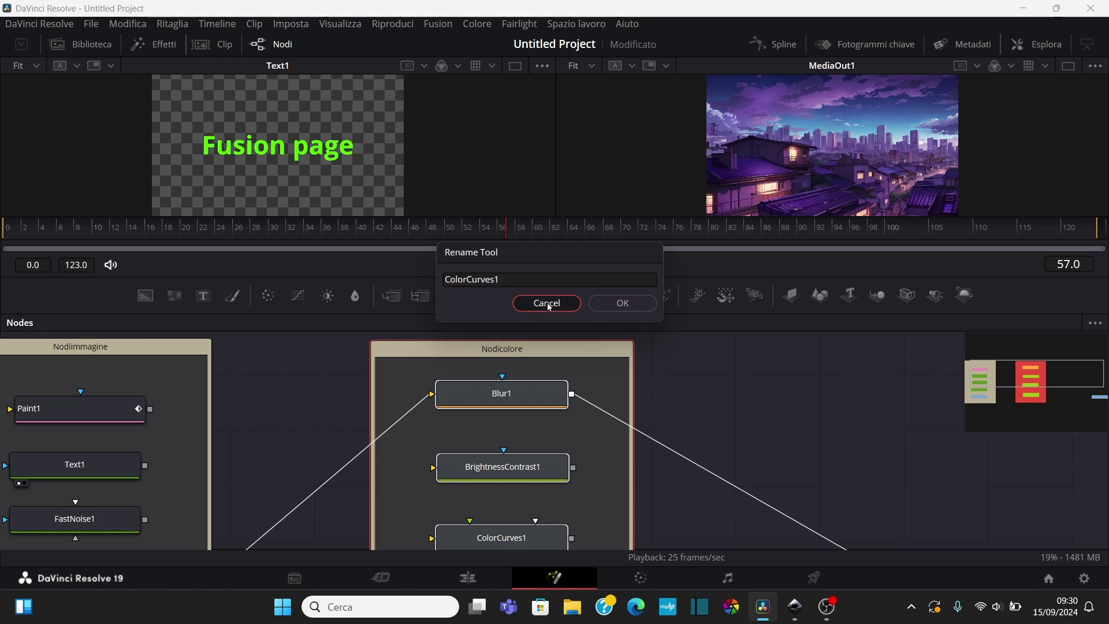
pyautogui.click(546, 303)
pyautogui.hotkey('ctrl', 'f')
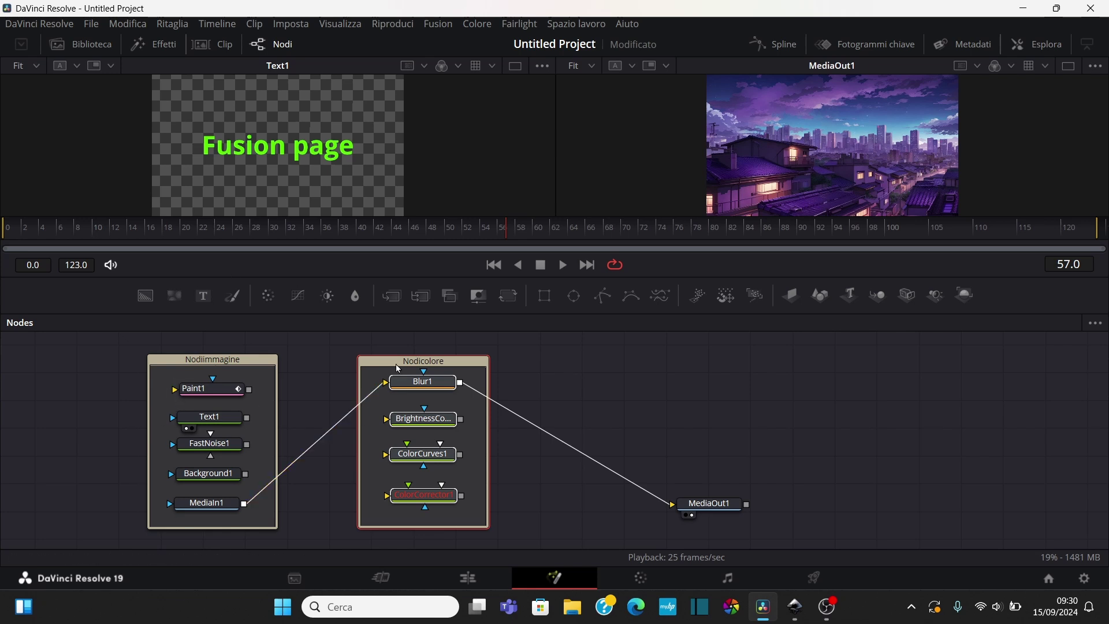
# - Drag Blur1's Blur Size up to 45.7 in the Inspector, heavily blurring the night city in MediaOut1
pyautogui.click(355, 301)
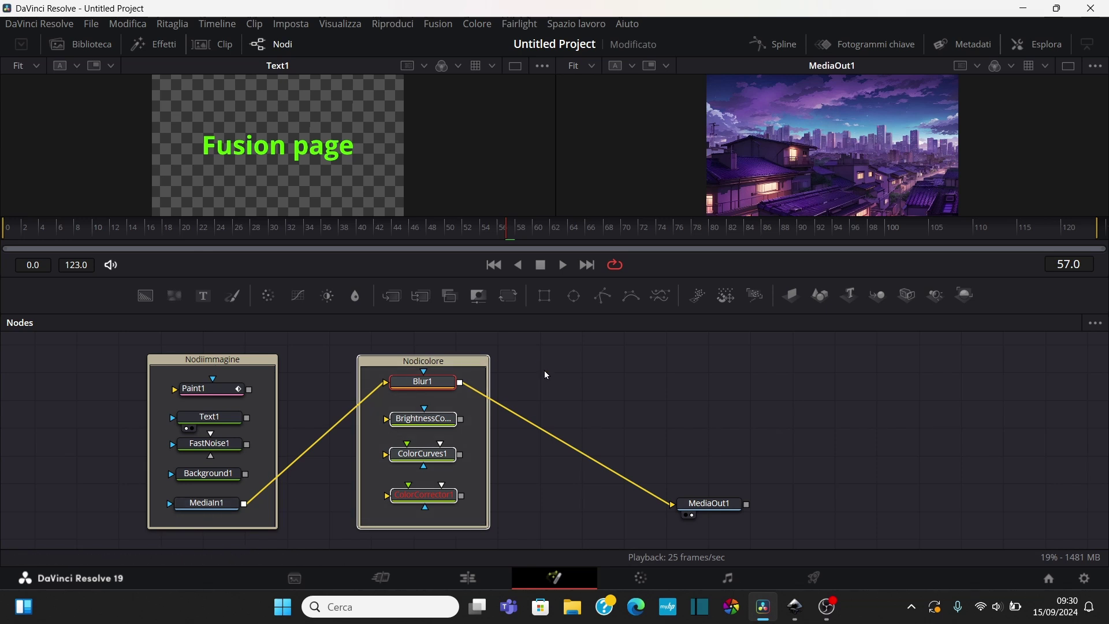
pyautogui.click(716, 510)
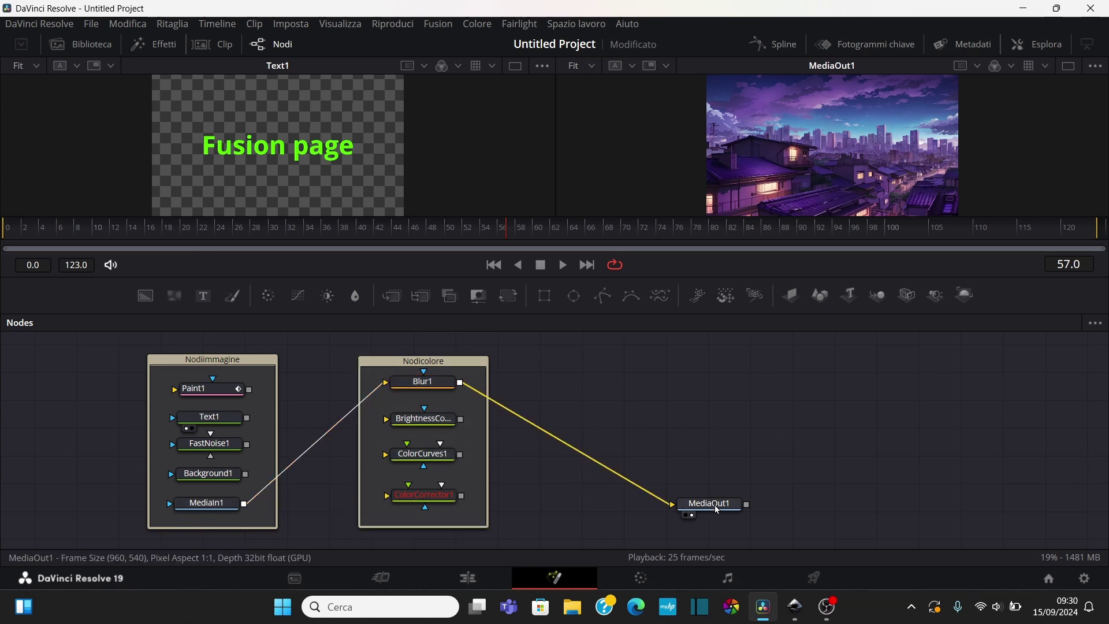
pyautogui.click(428, 382)
pyautogui.click(1056, 39)
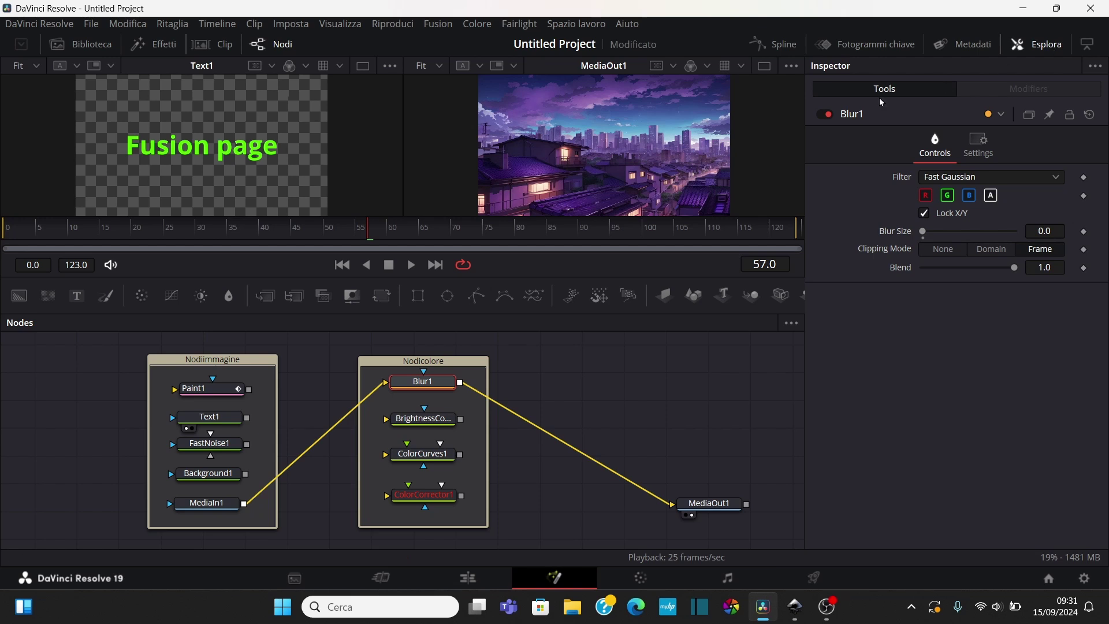
pyautogui.moveTo(923, 231); pyautogui.dragTo(964, 232)
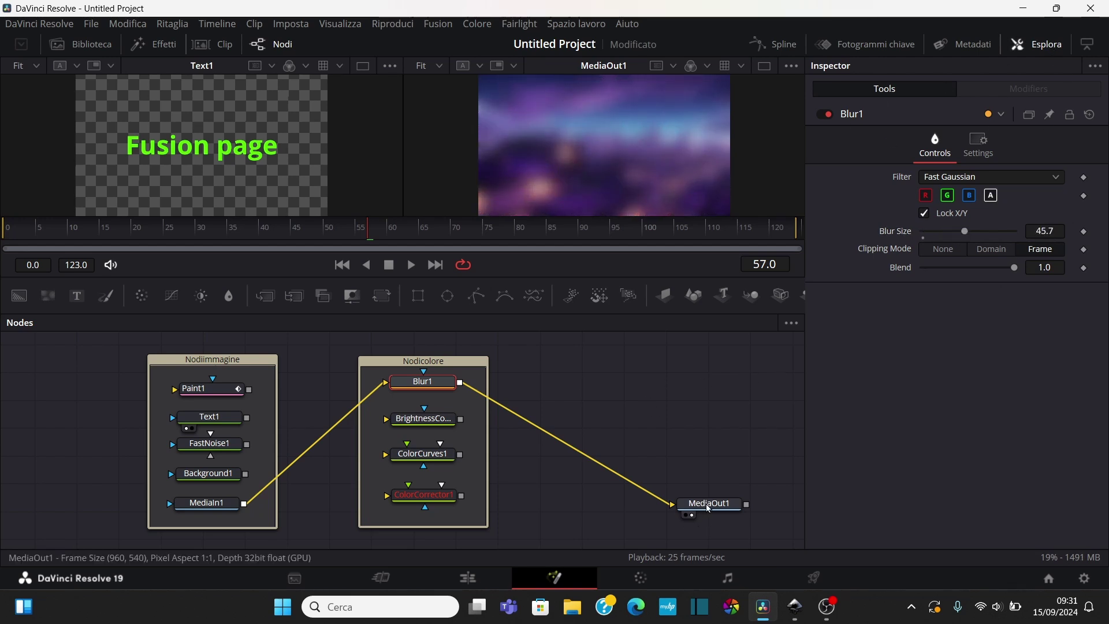
pyautogui.click(1054, 45)
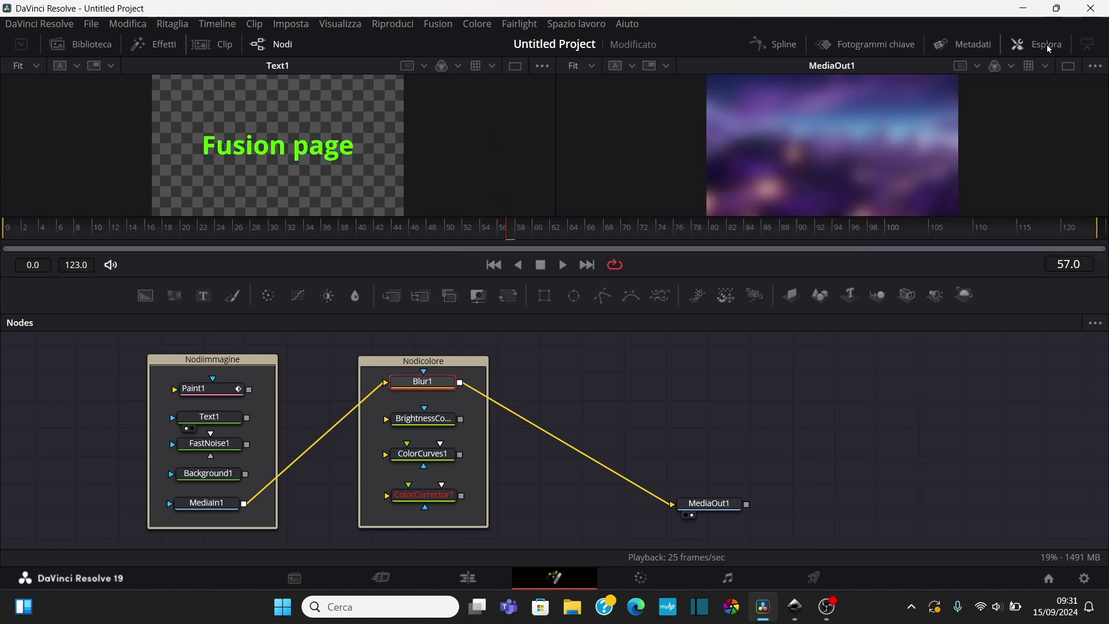
pyautogui.click(470, 579)
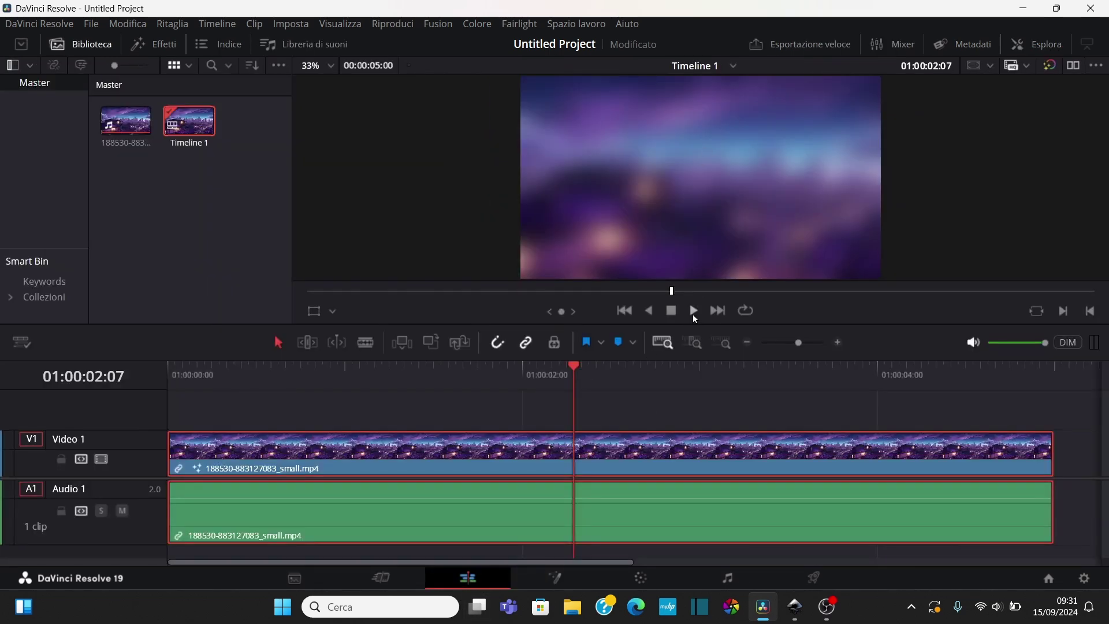
pyautogui.click(693, 311)
pyautogui.click(671, 311)
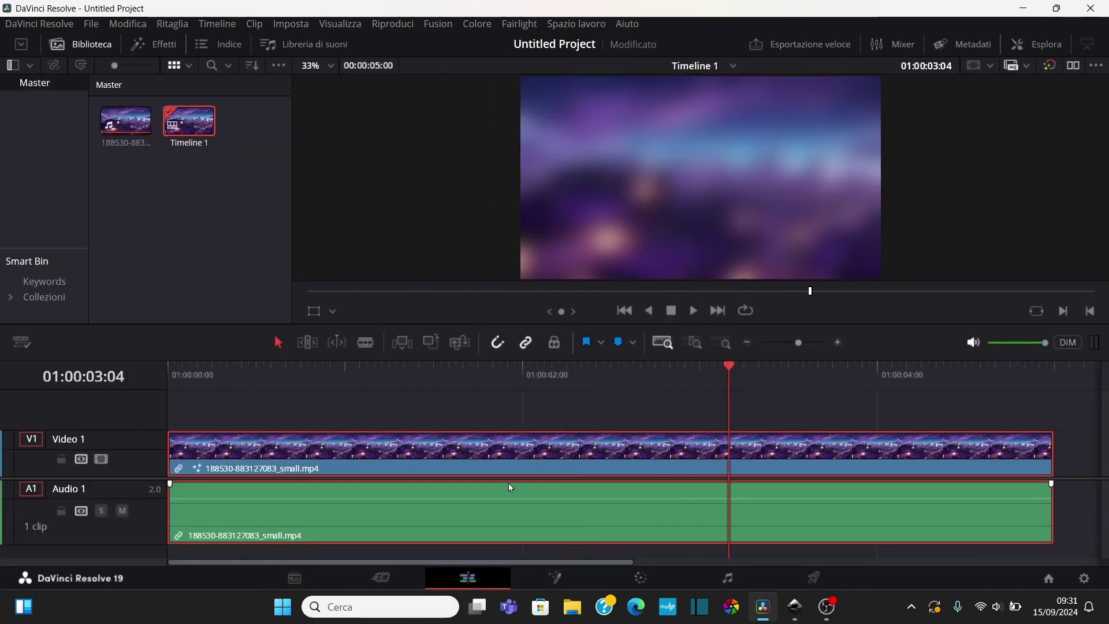
pyautogui.click(556, 579)
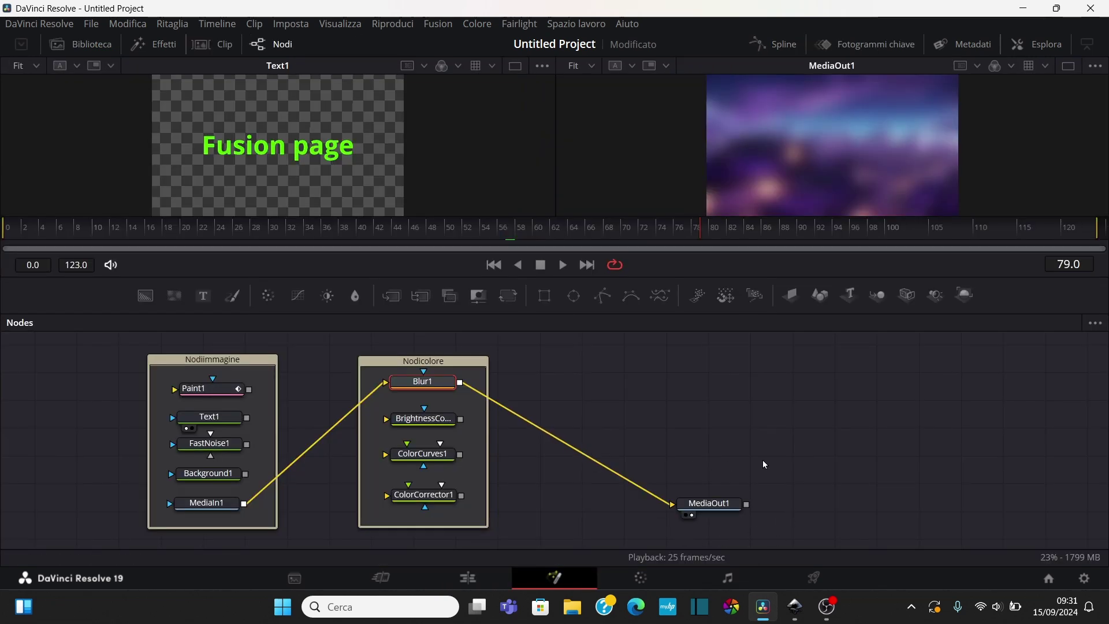